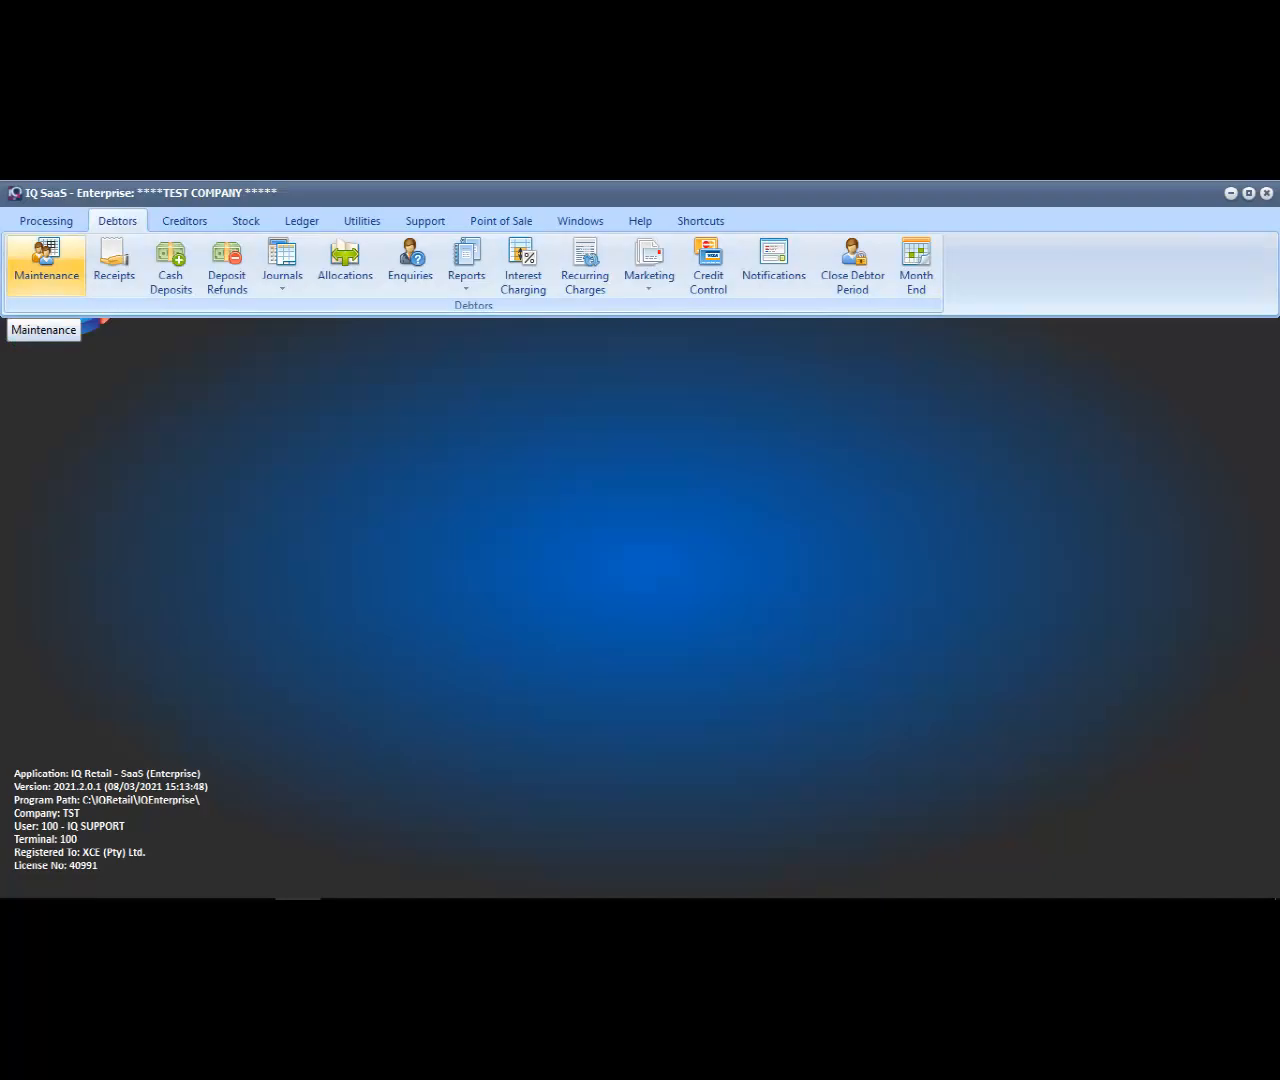
Review the CASH SALES and SAFARI accounts in Debtor Maintenance and close the debtor list
{"action": "left_click", "coordinate": [46, 262]}
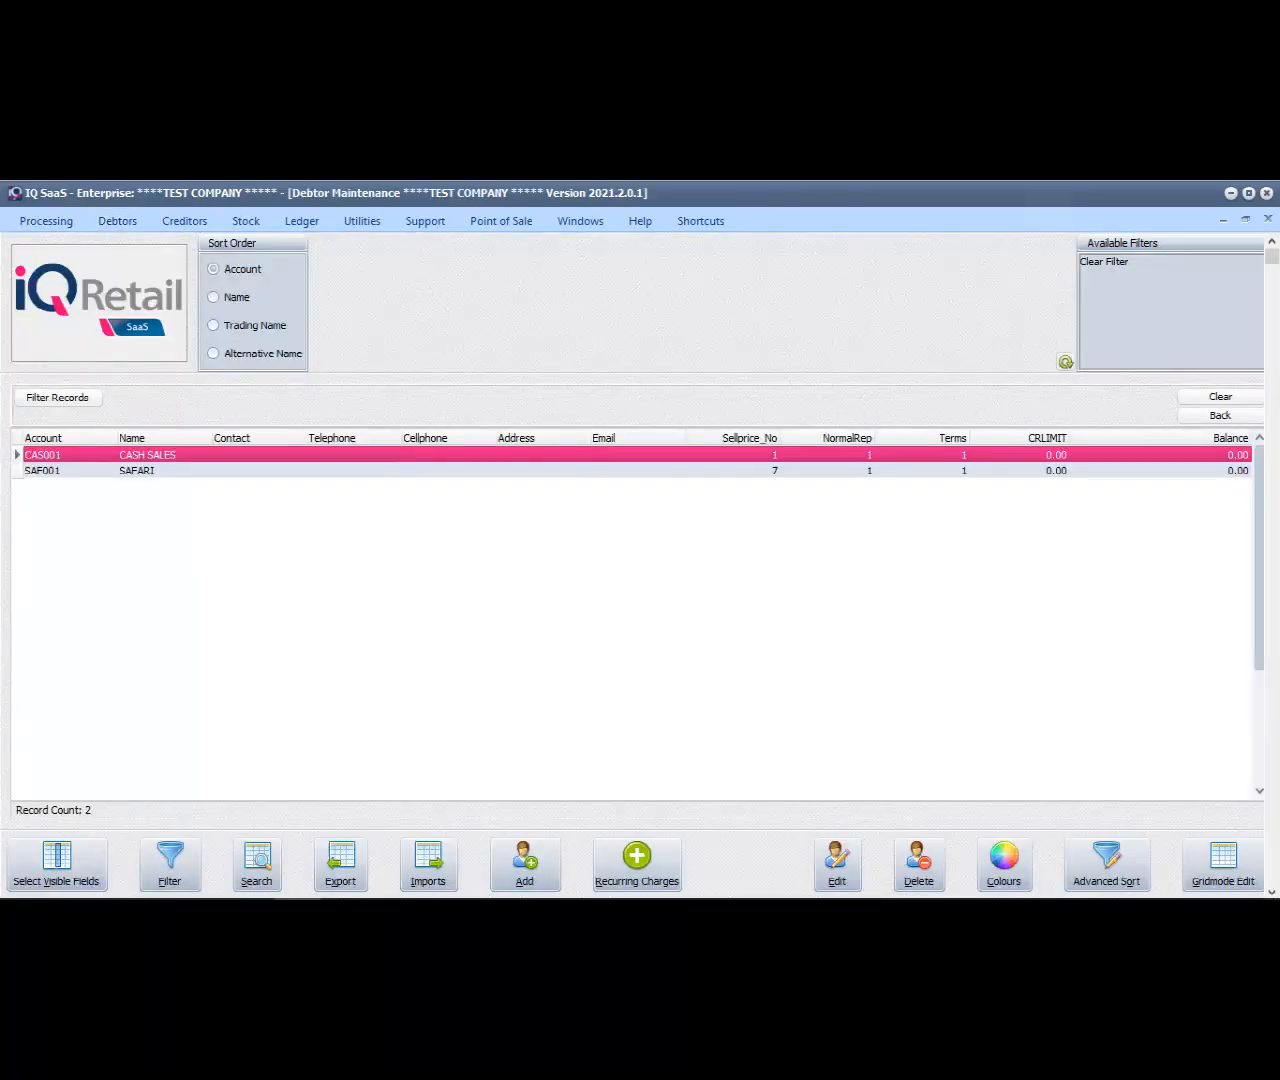
{"action": "left_click", "coordinate": [637, 471]}
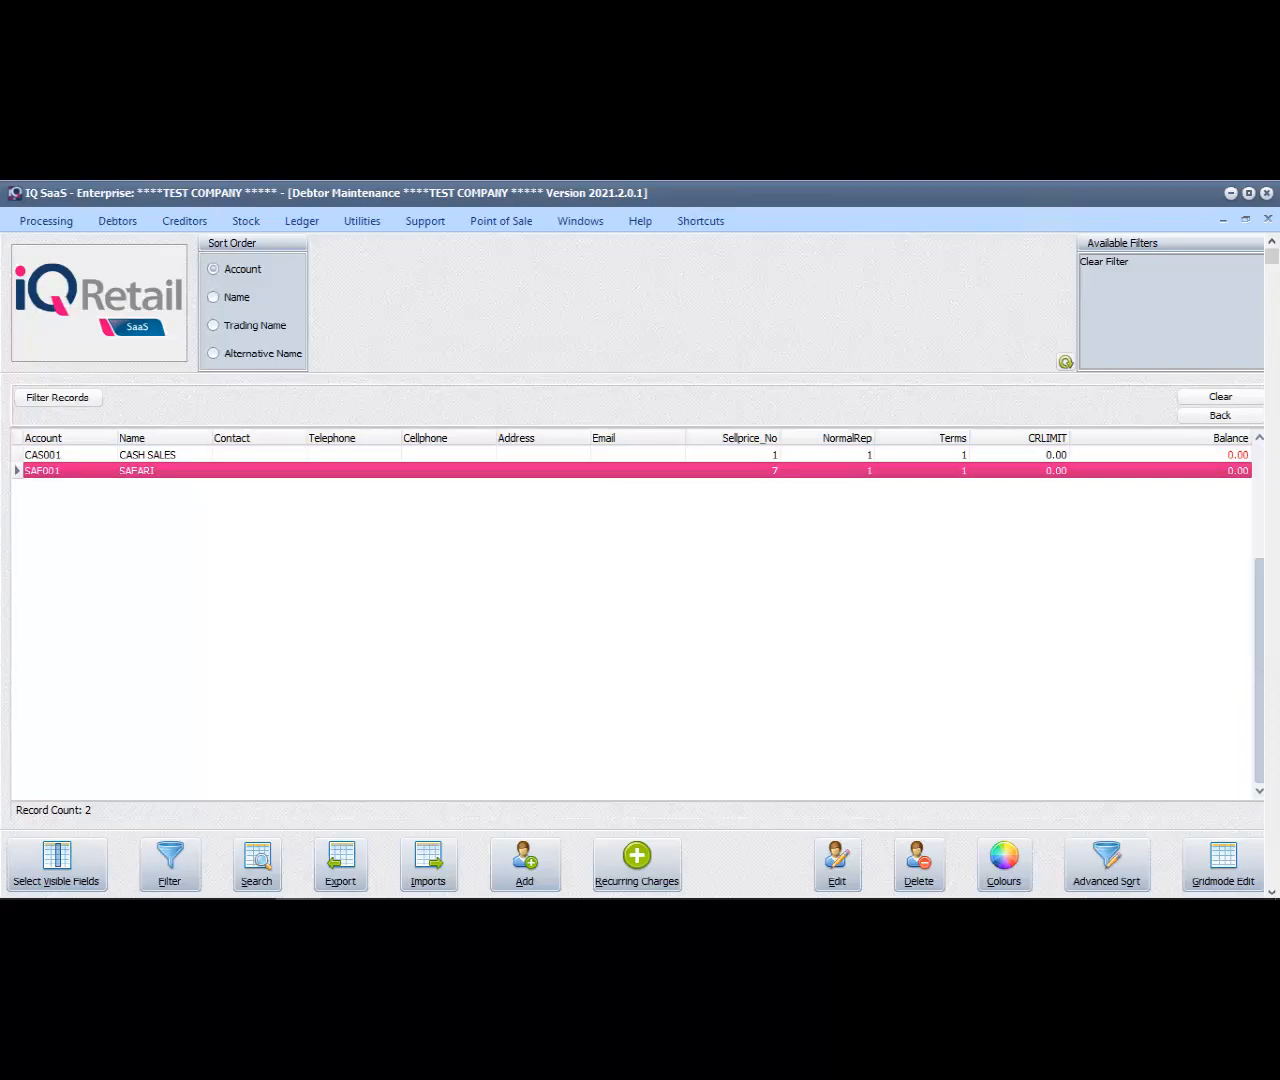
{"action": "left_click", "coordinate": [637, 455]}
{"action": "left_click", "coordinate": [637, 471]}
{"action": "left_click", "coordinate": [1268, 218]}
Delete the customer price list PRICE BOOK 2022 SAFARI from the Stock Price Lists
{"action": "left_click", "coordinate": [245, 221]}
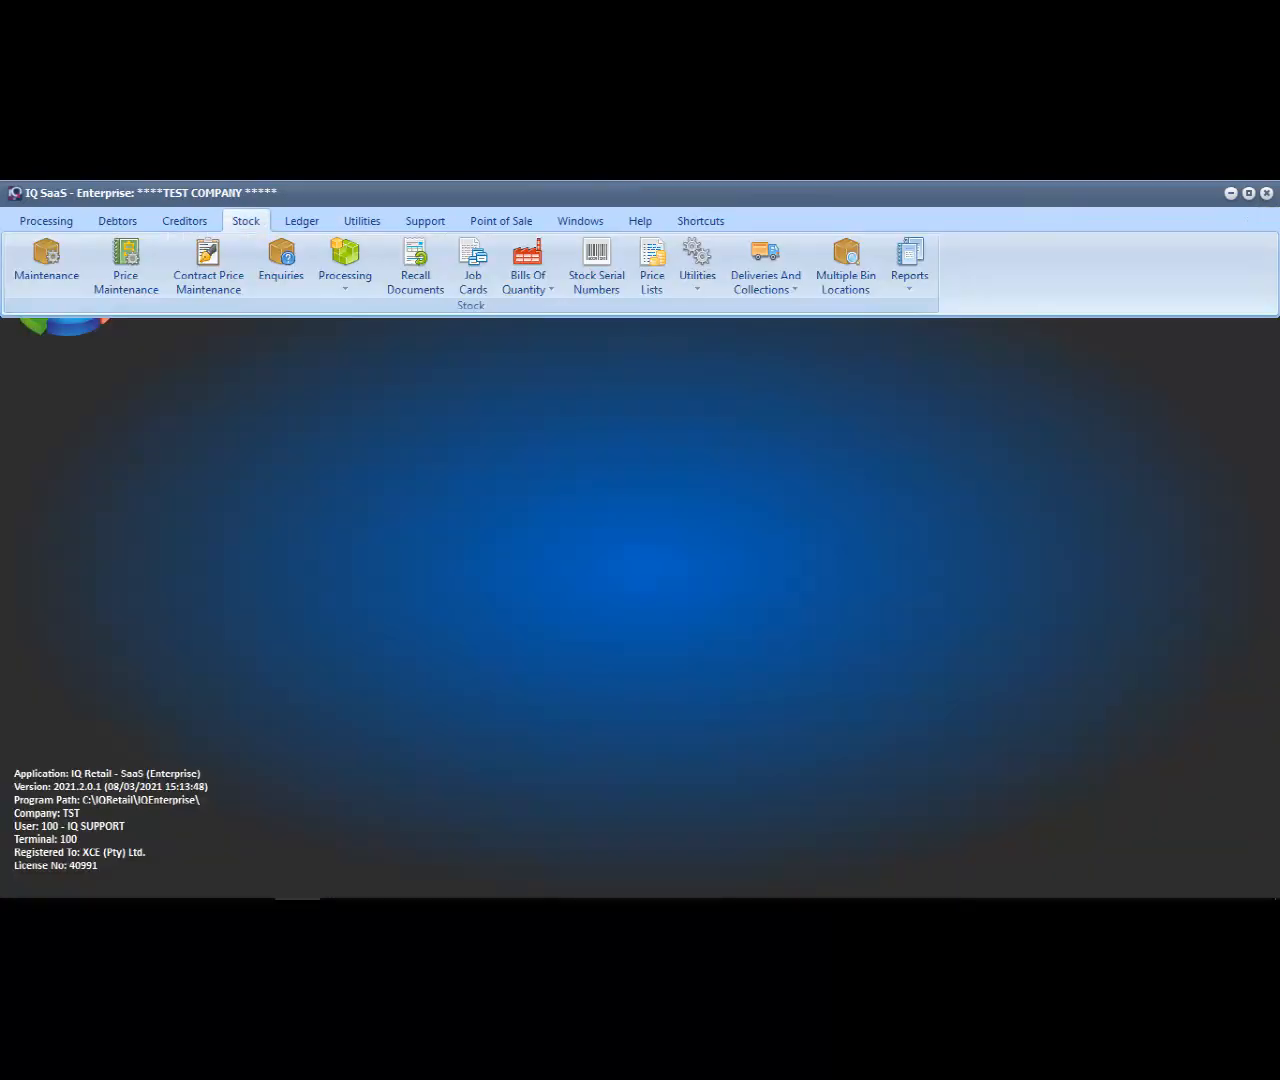
{"action": "left_click", "coordinate": [652, 265]}
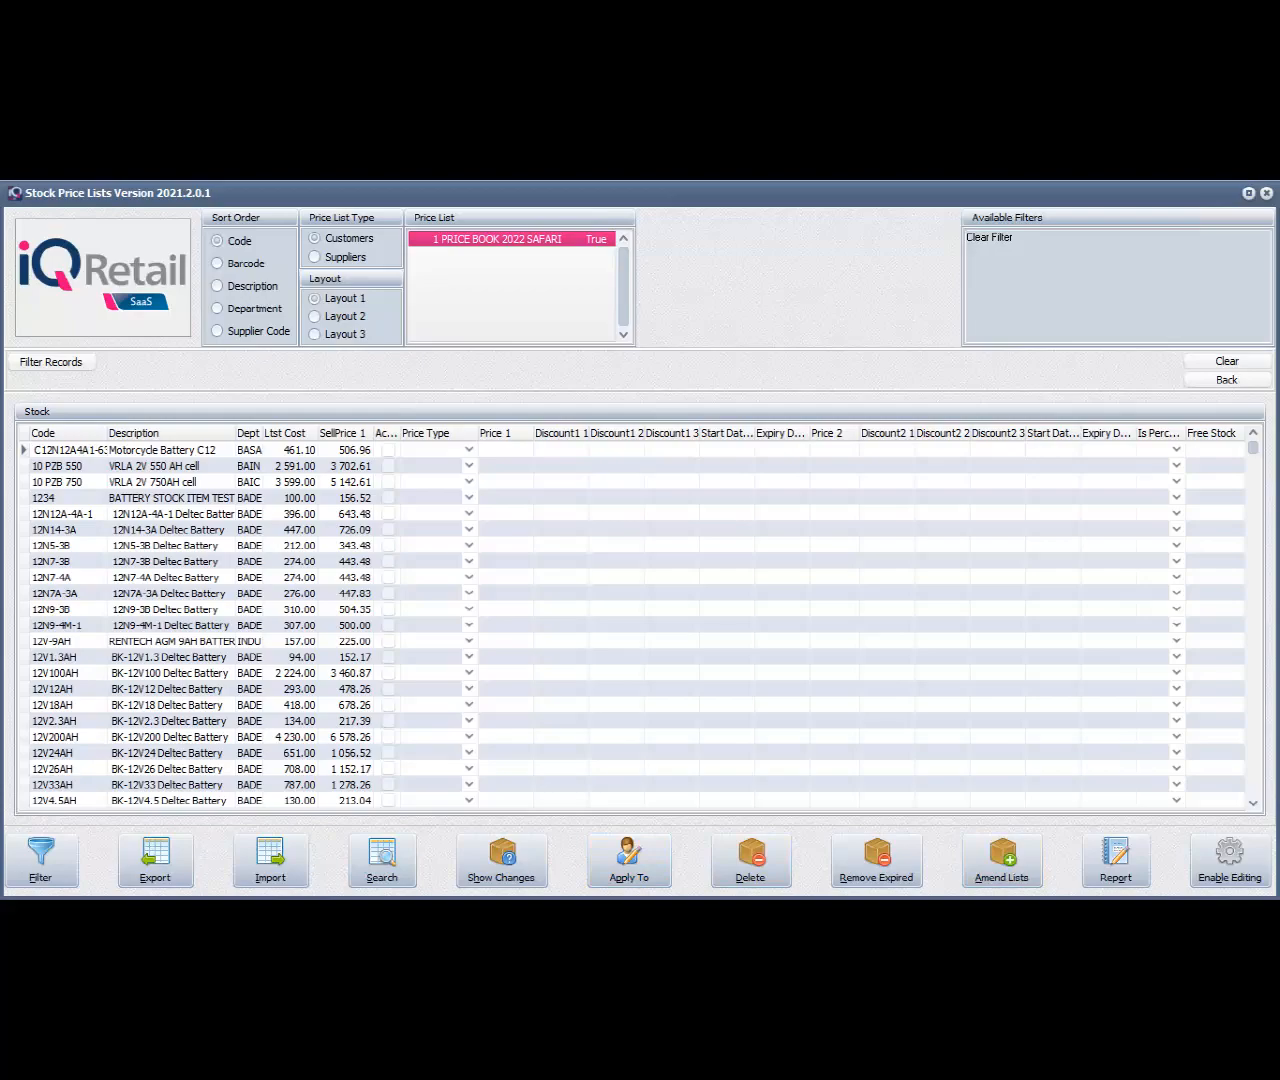
{"action": "left_click", "coordinate": [1002, 860]}
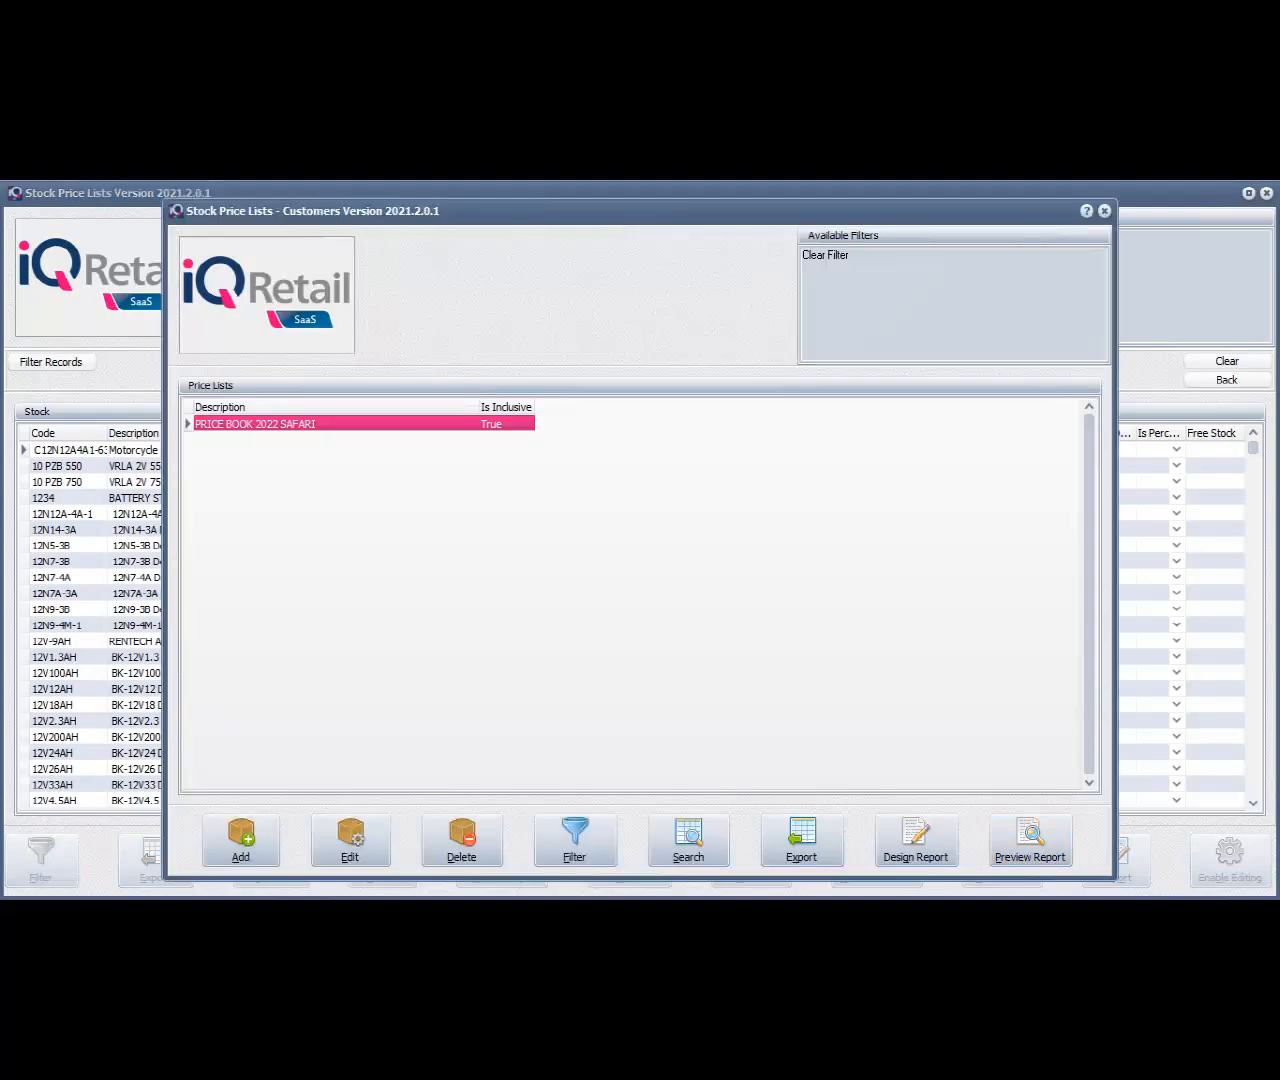
{"action": "left_click", "coordinate": [461, 840]}
{"action": "key", "text": "Return"}
{"action": "left_click", "coordinate": [1104, 211]}
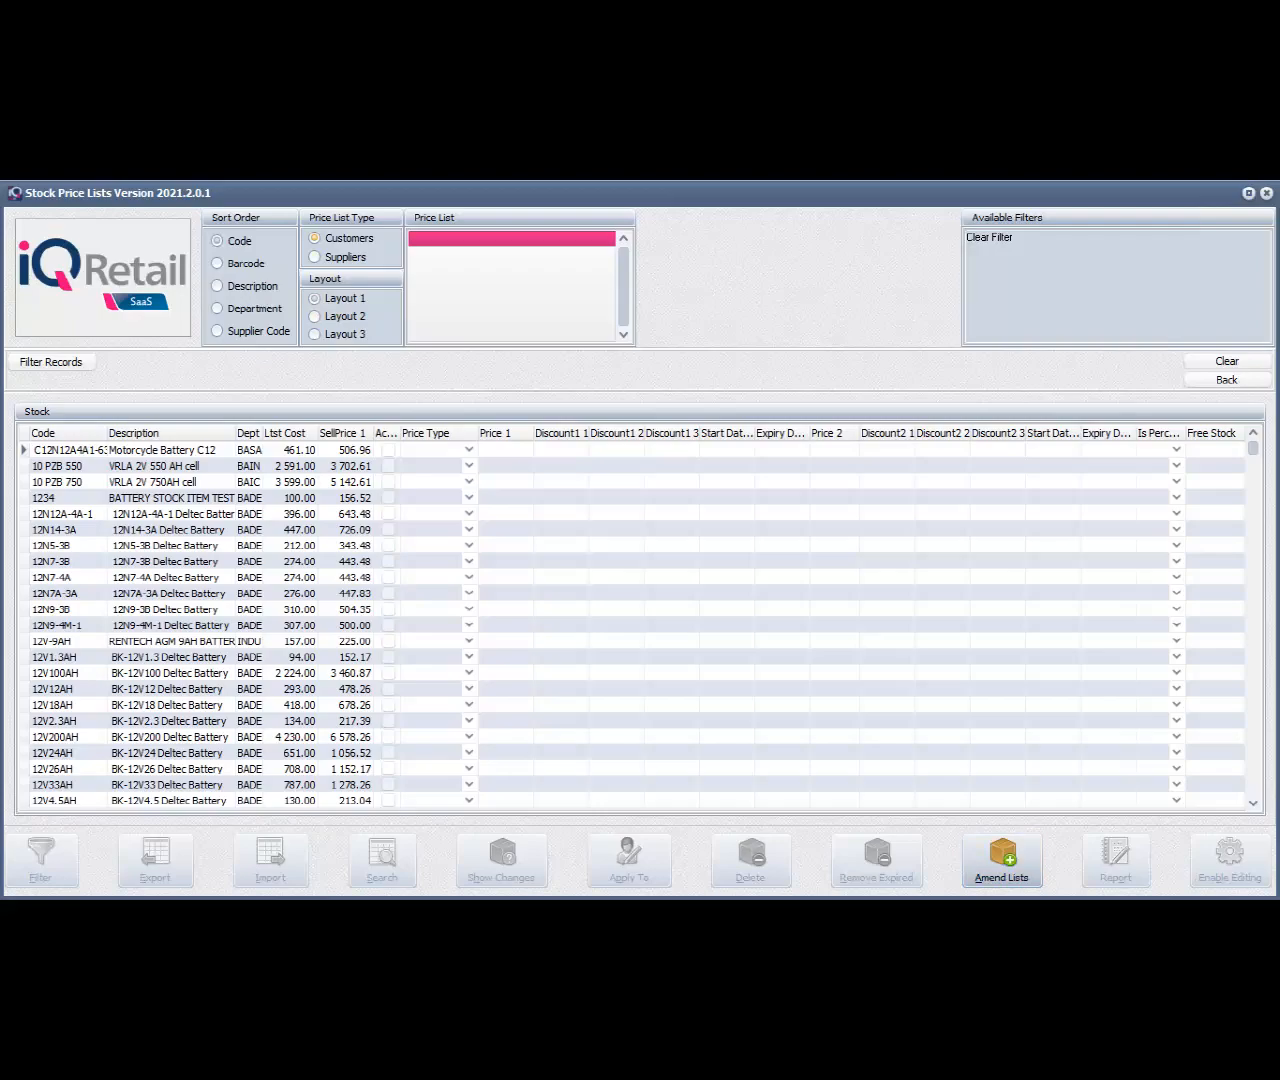
Add an inclusive customer price list with the description PRICE BOOK 2022 SAFARI
{"action": "left_click", "coordinate": [1012, 858]}
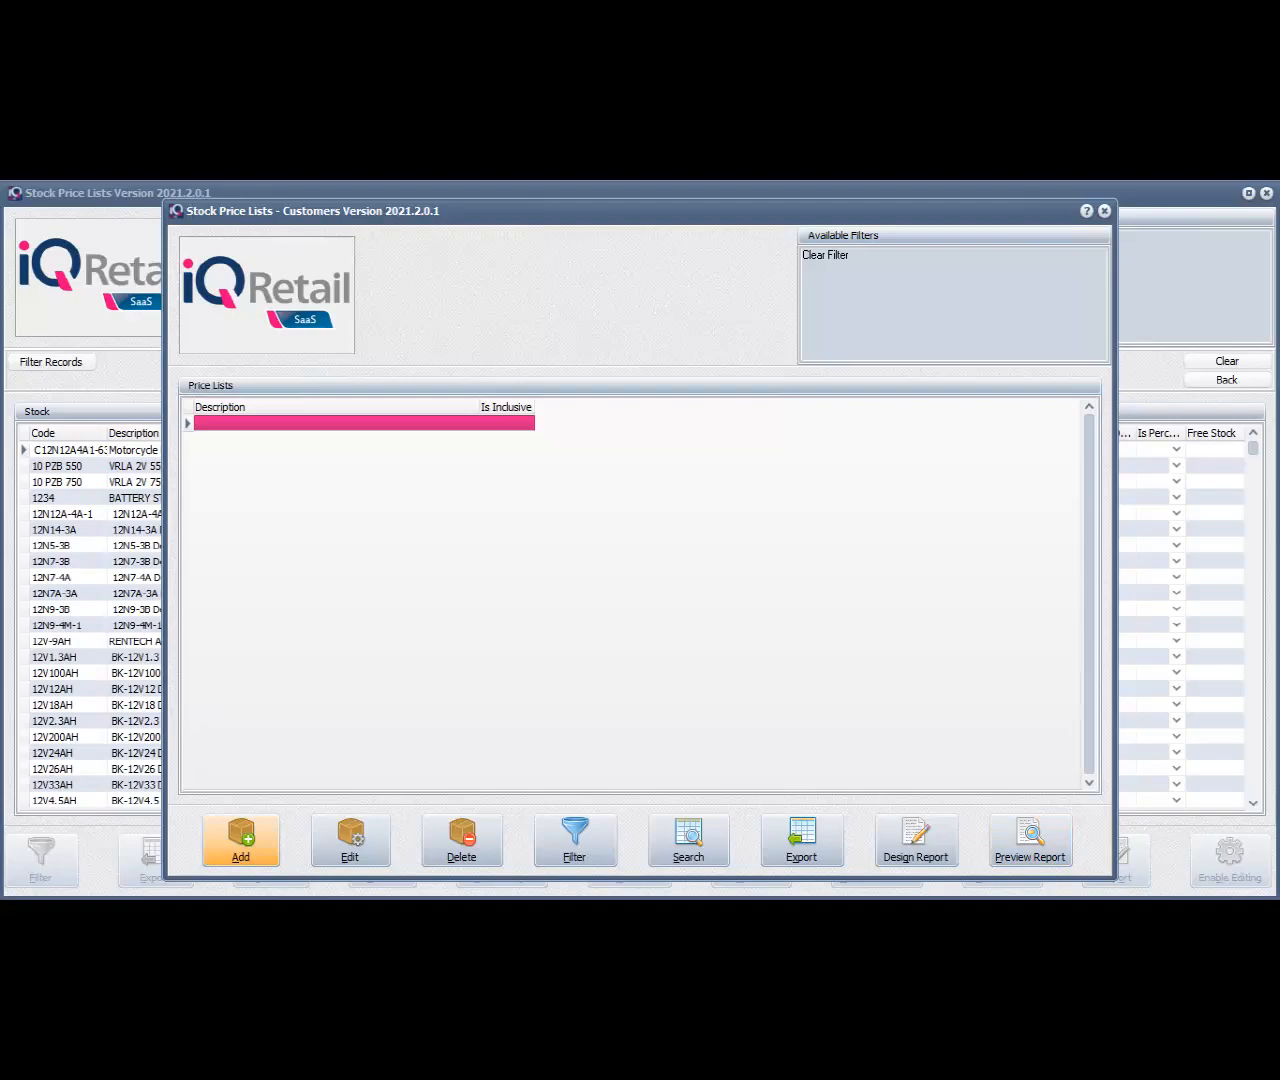
{"action": "left_click", "coordinate": [240, 838]}
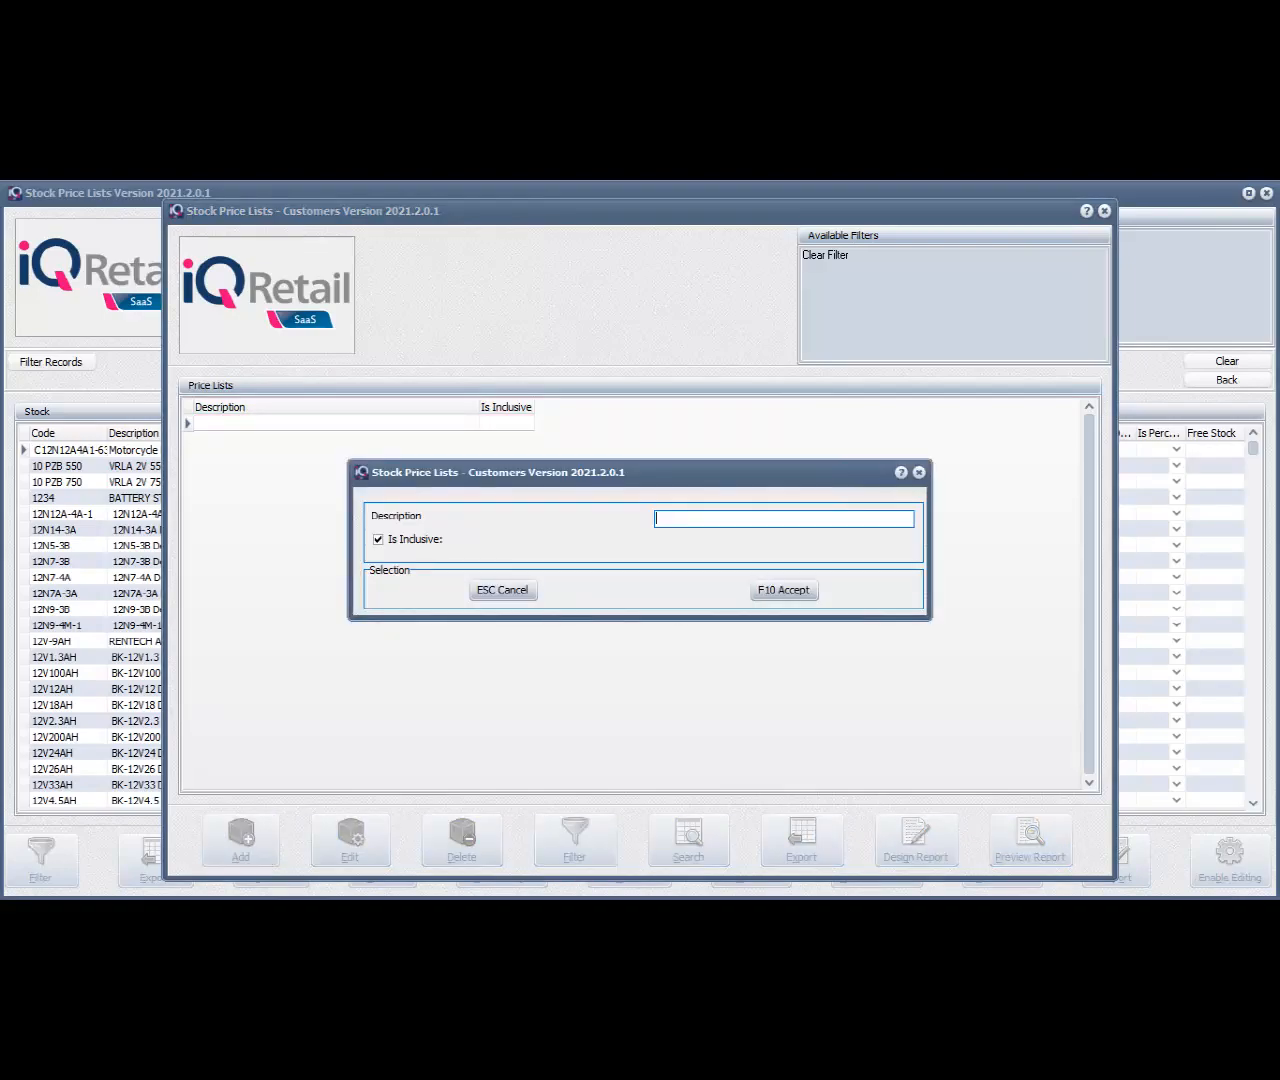
{"action": "type", "text": "PRICE BOOK 2022 SAFARI"}
{"action": "key", "text": "F10"}
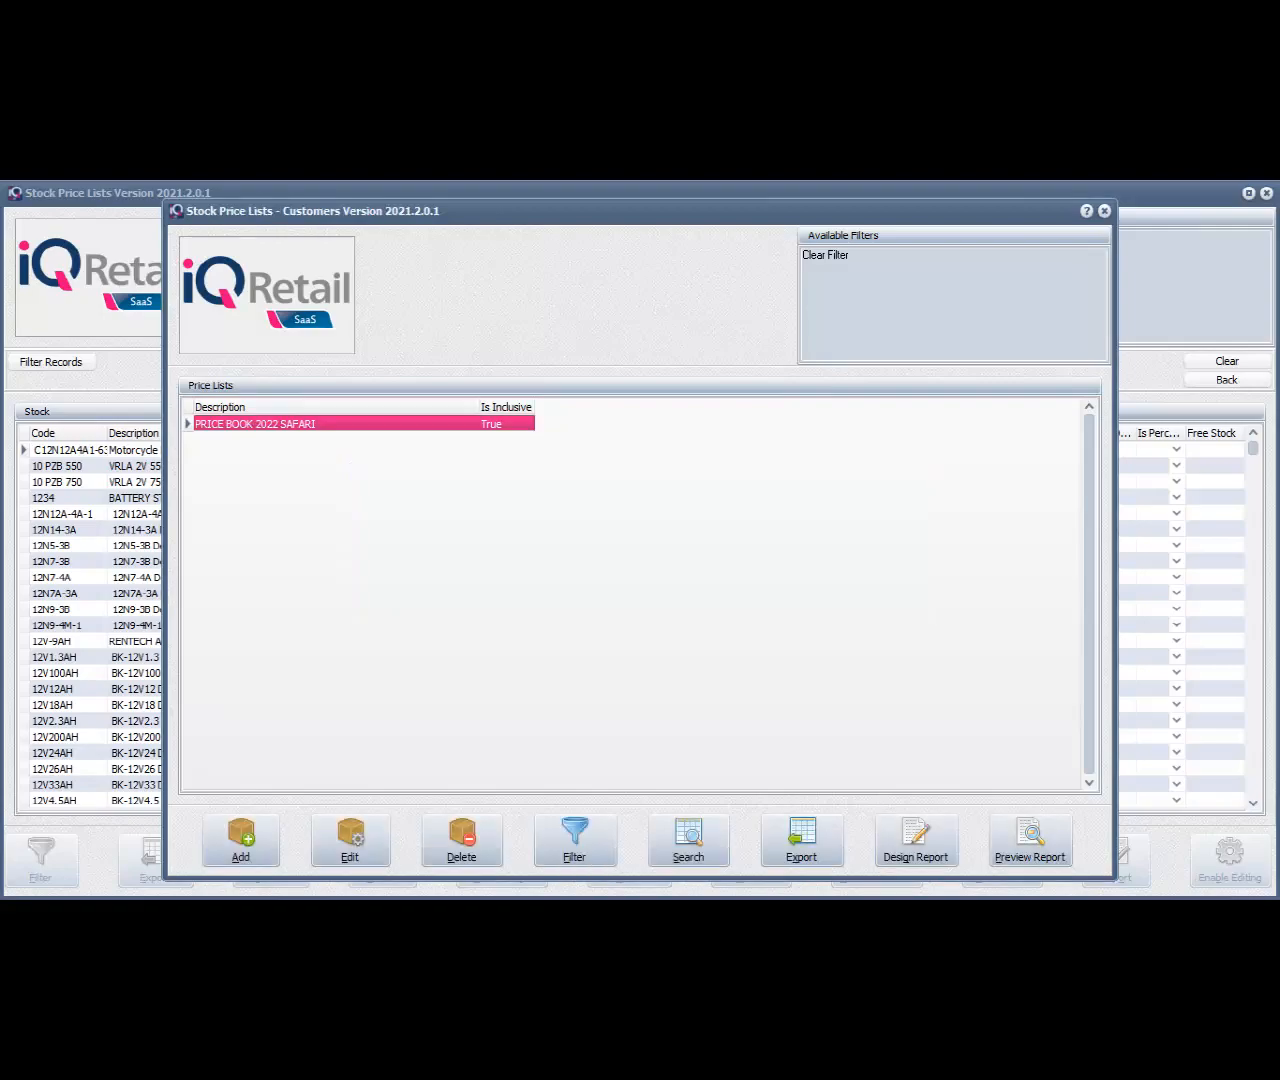
Review the editable settings of the PRICE BOOK 2022 SAFARI price list and return to the stock list
{"action": "left_click", "coordinate": [350, 841]}
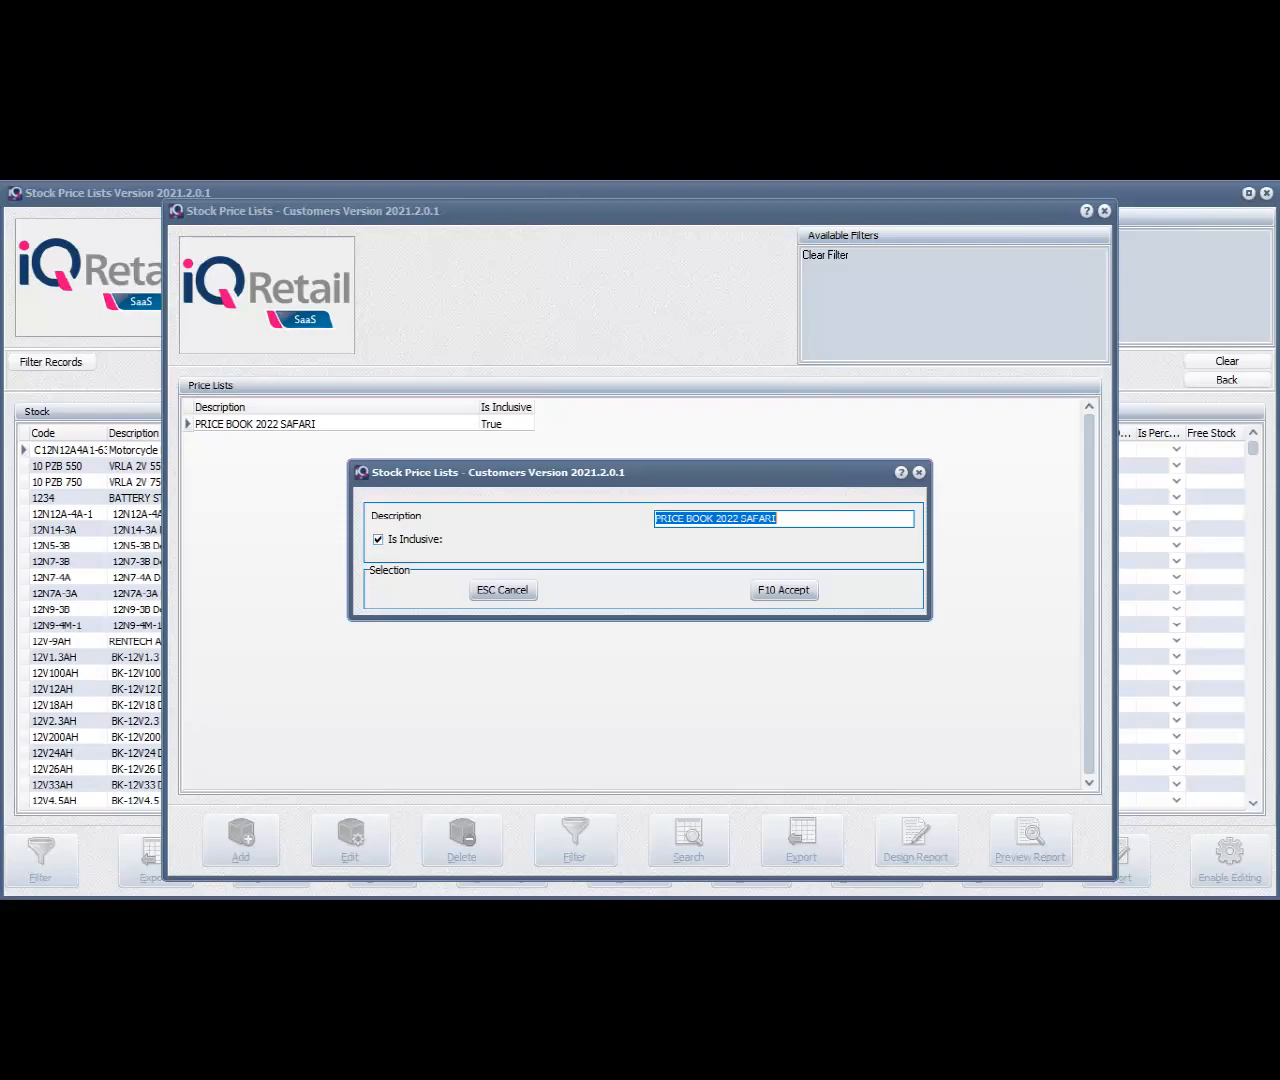
{"action": "key", "text": "Escape"}
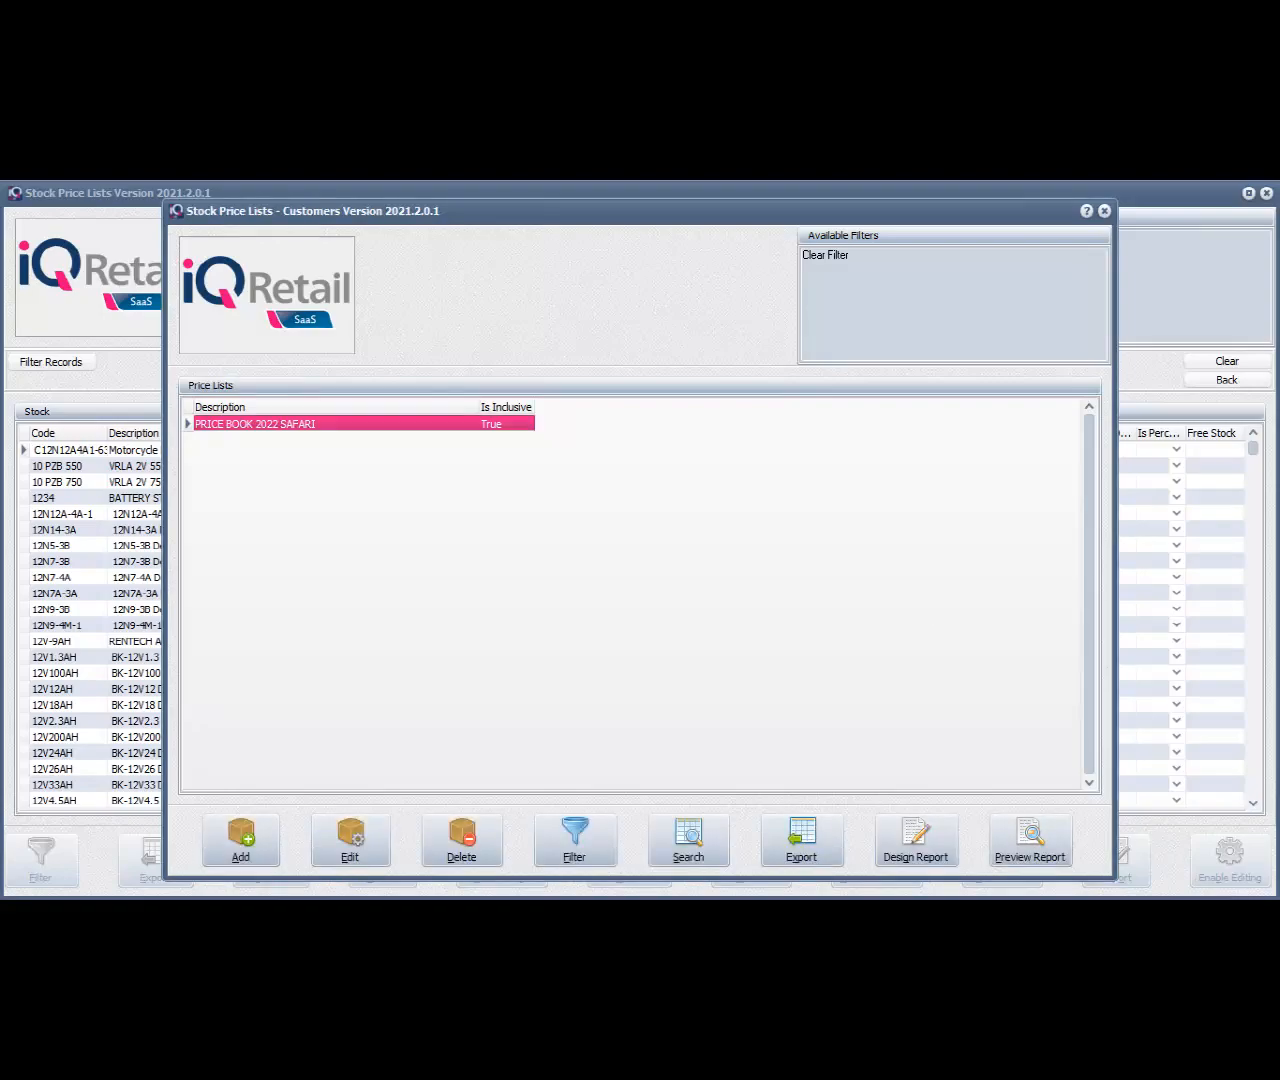
{"action": "left_click", "coordinate": [1104, 211]}
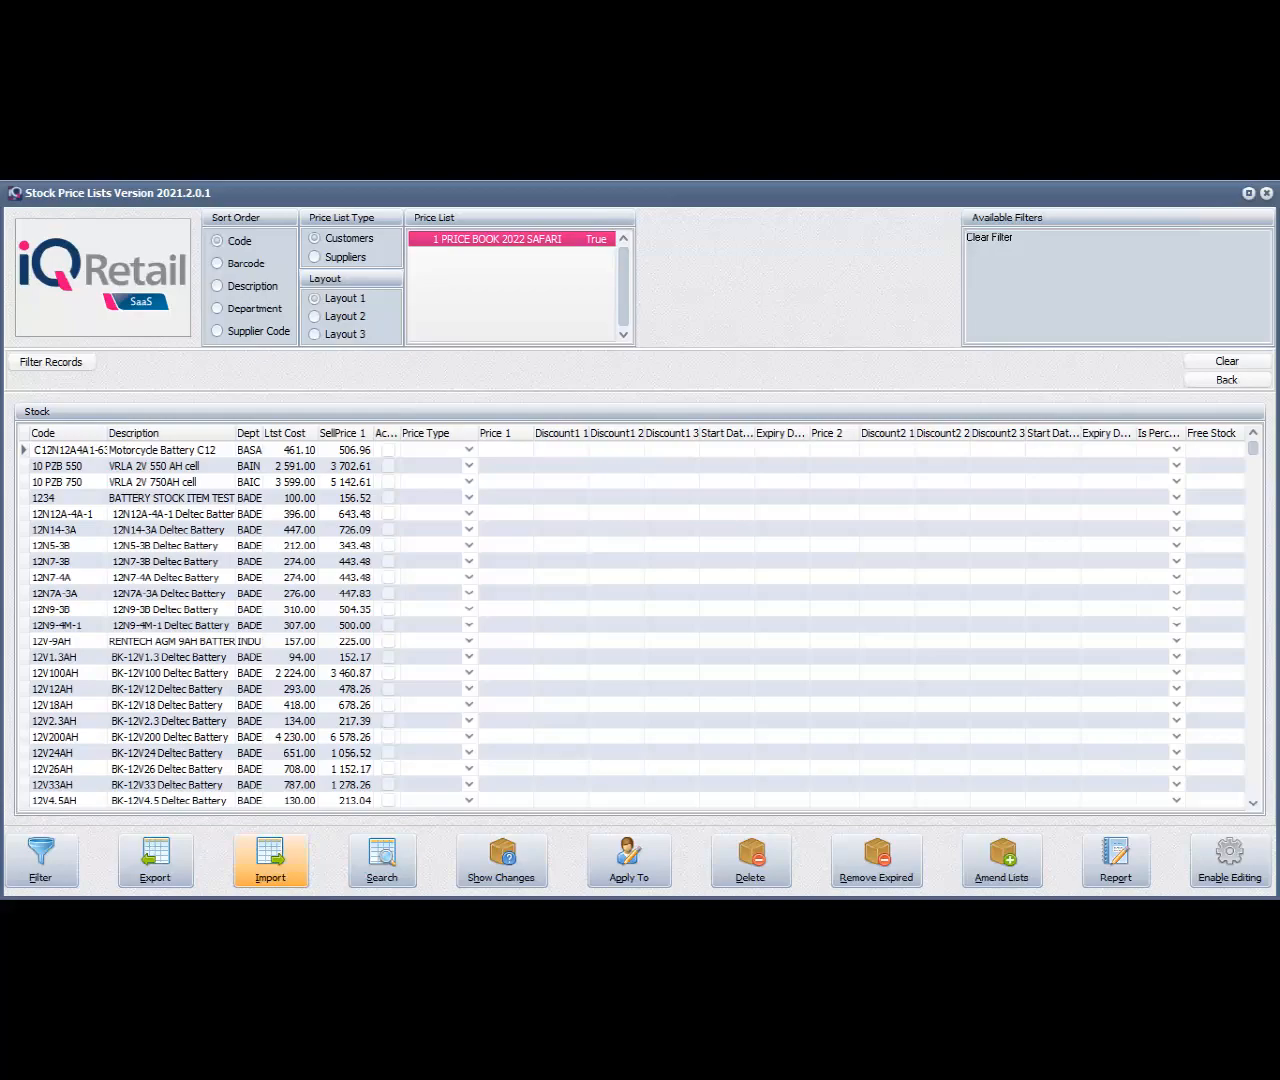
Check the stock price list import options, and examine the headings and Price 1 values of Pricebook_Import.csv in Excel
{"action": "left_click", "coordinate": [270, 860]}
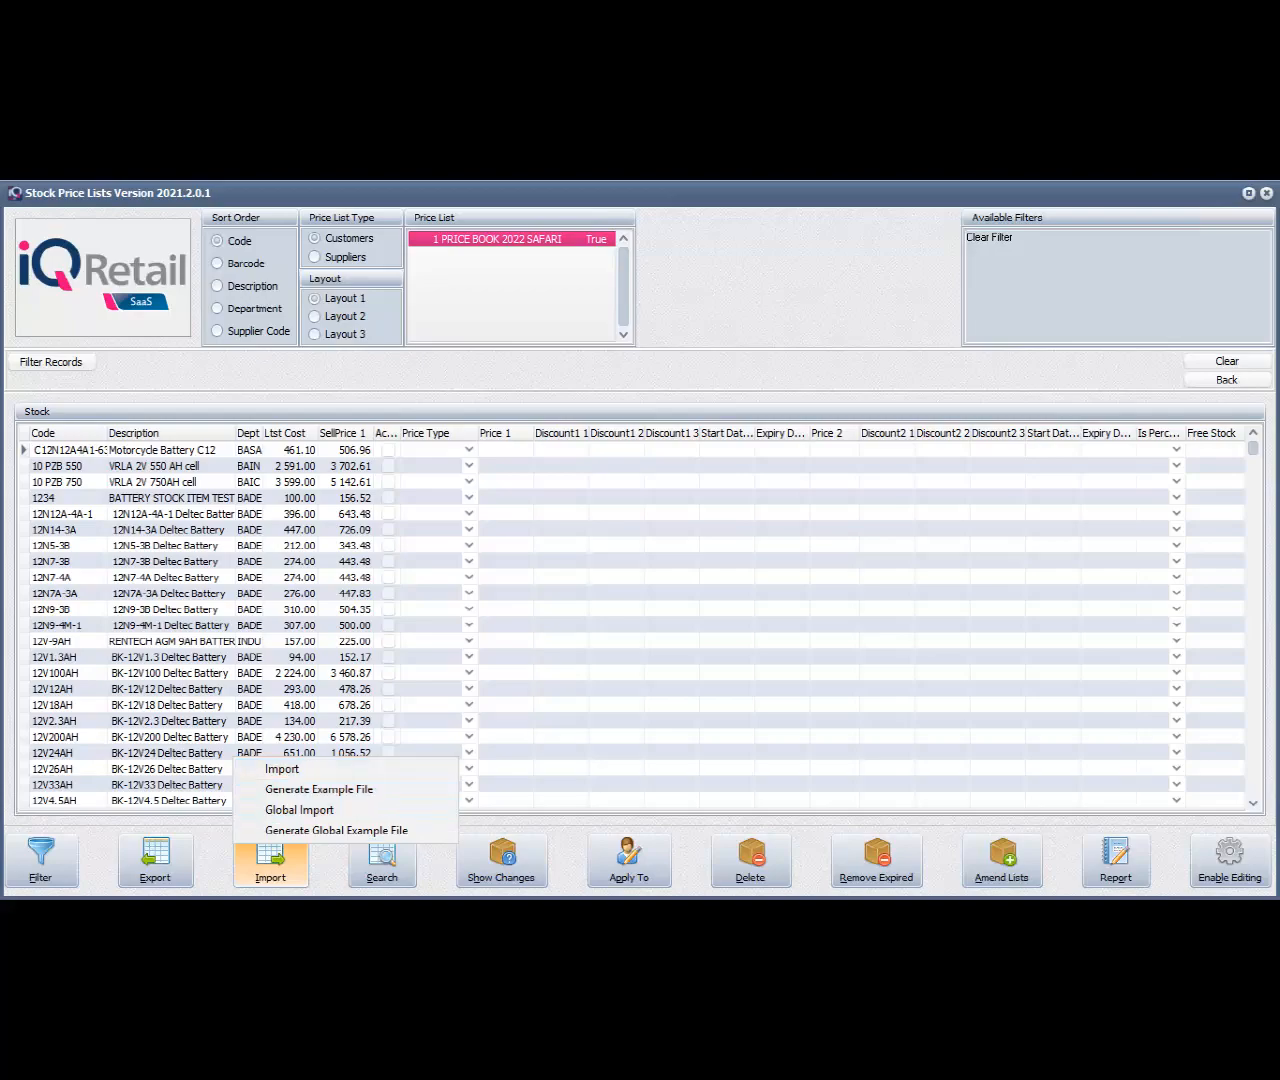
{"action": "key", "text": "Escape"}
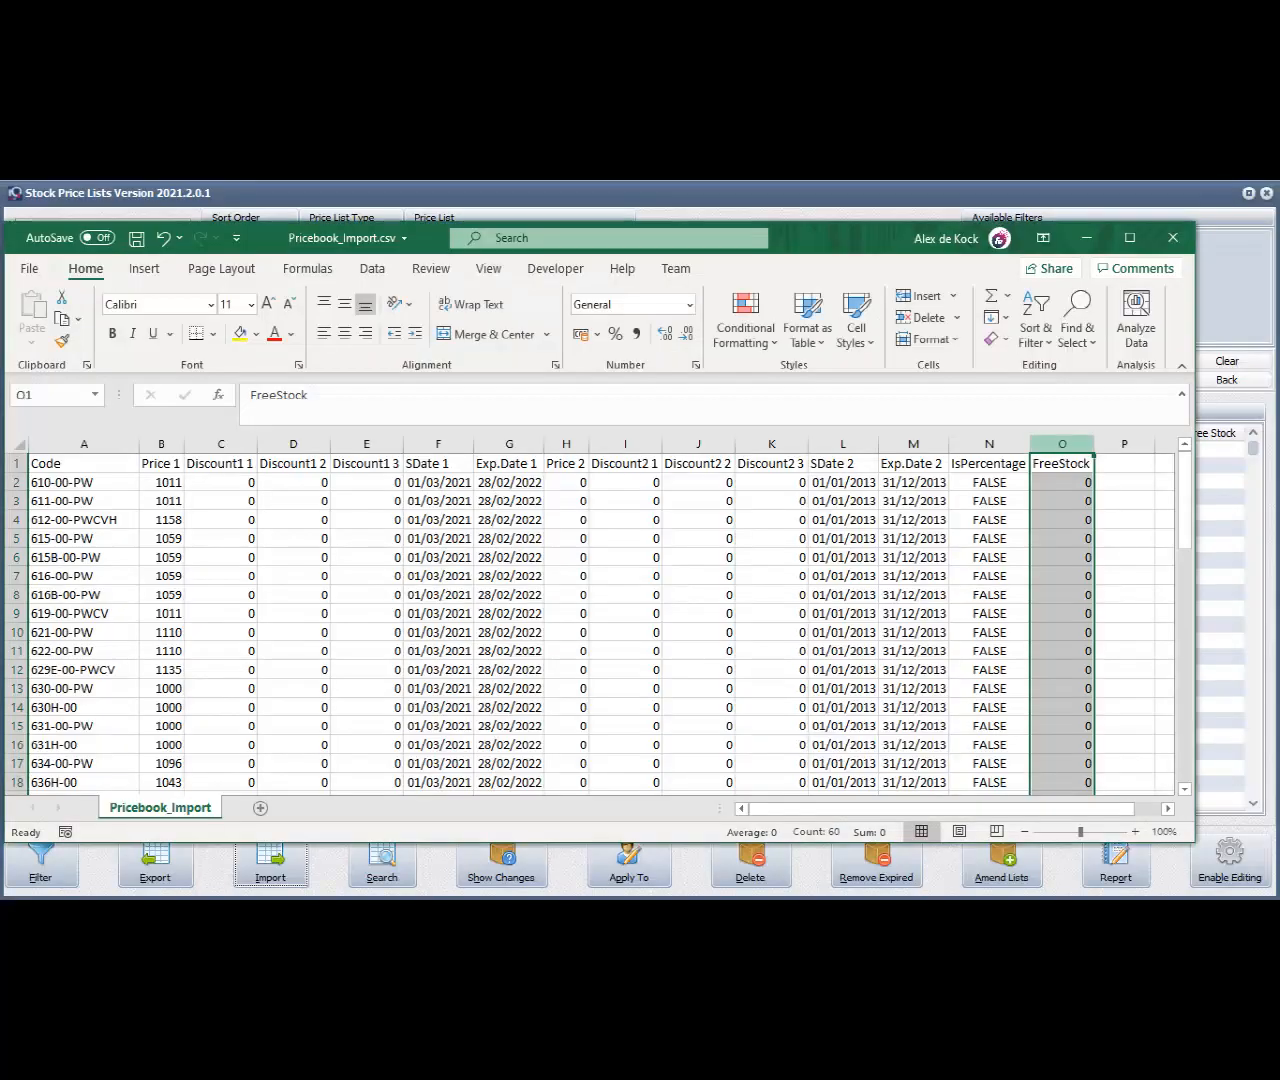
{"action": "left_click_drag", "start_coordinate": [870, 240], "coordinate": [877, 208]}
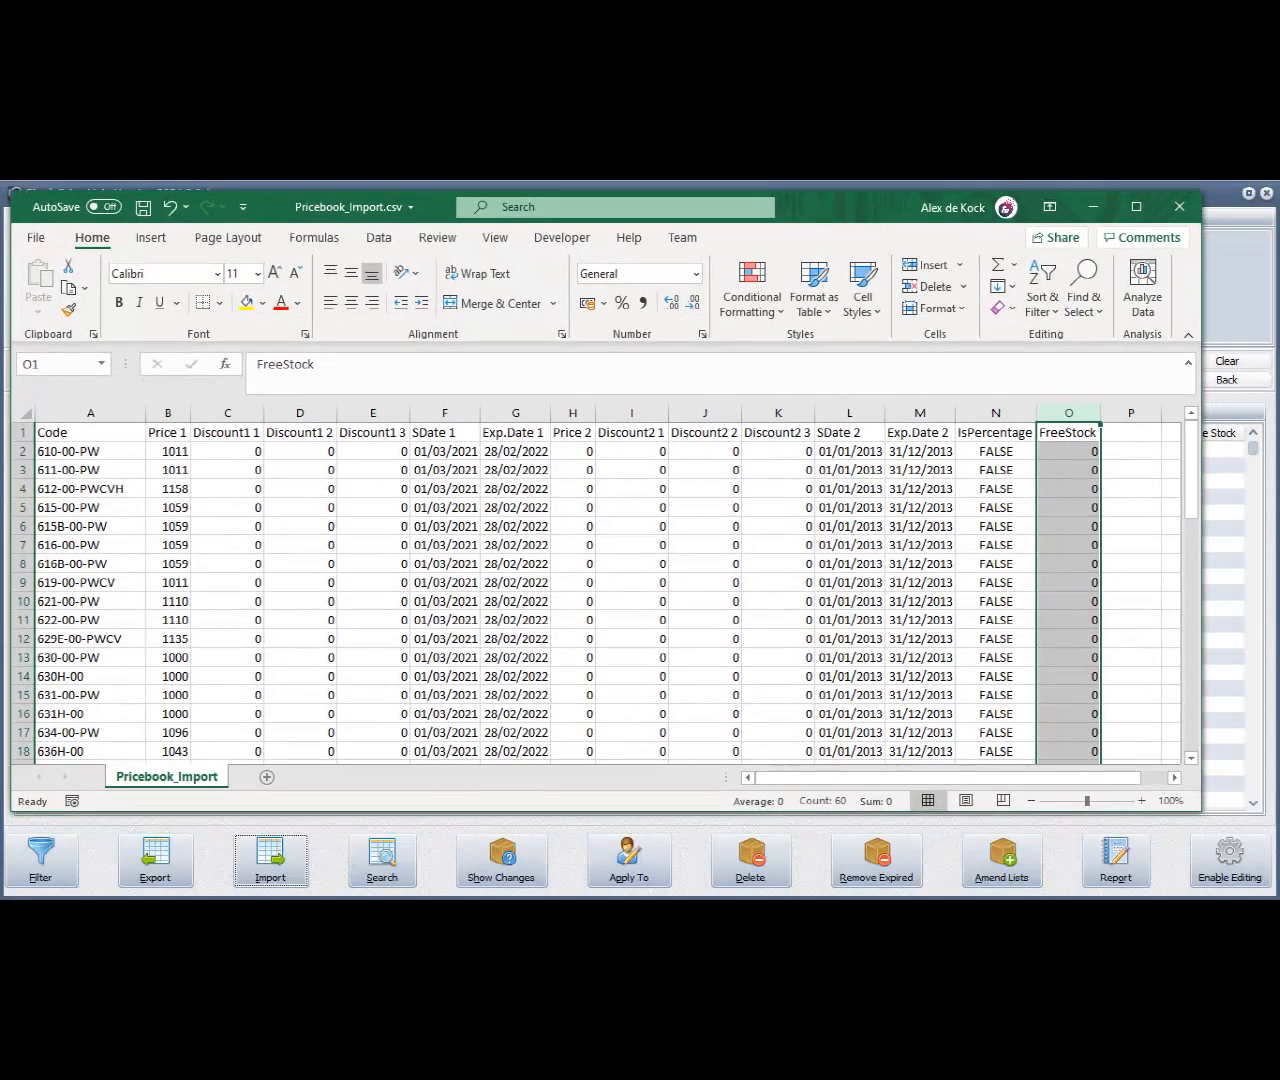
{"action": "left_click_drag", "start_coordinate": [60, 432], "coordinate": [1068, 432]}
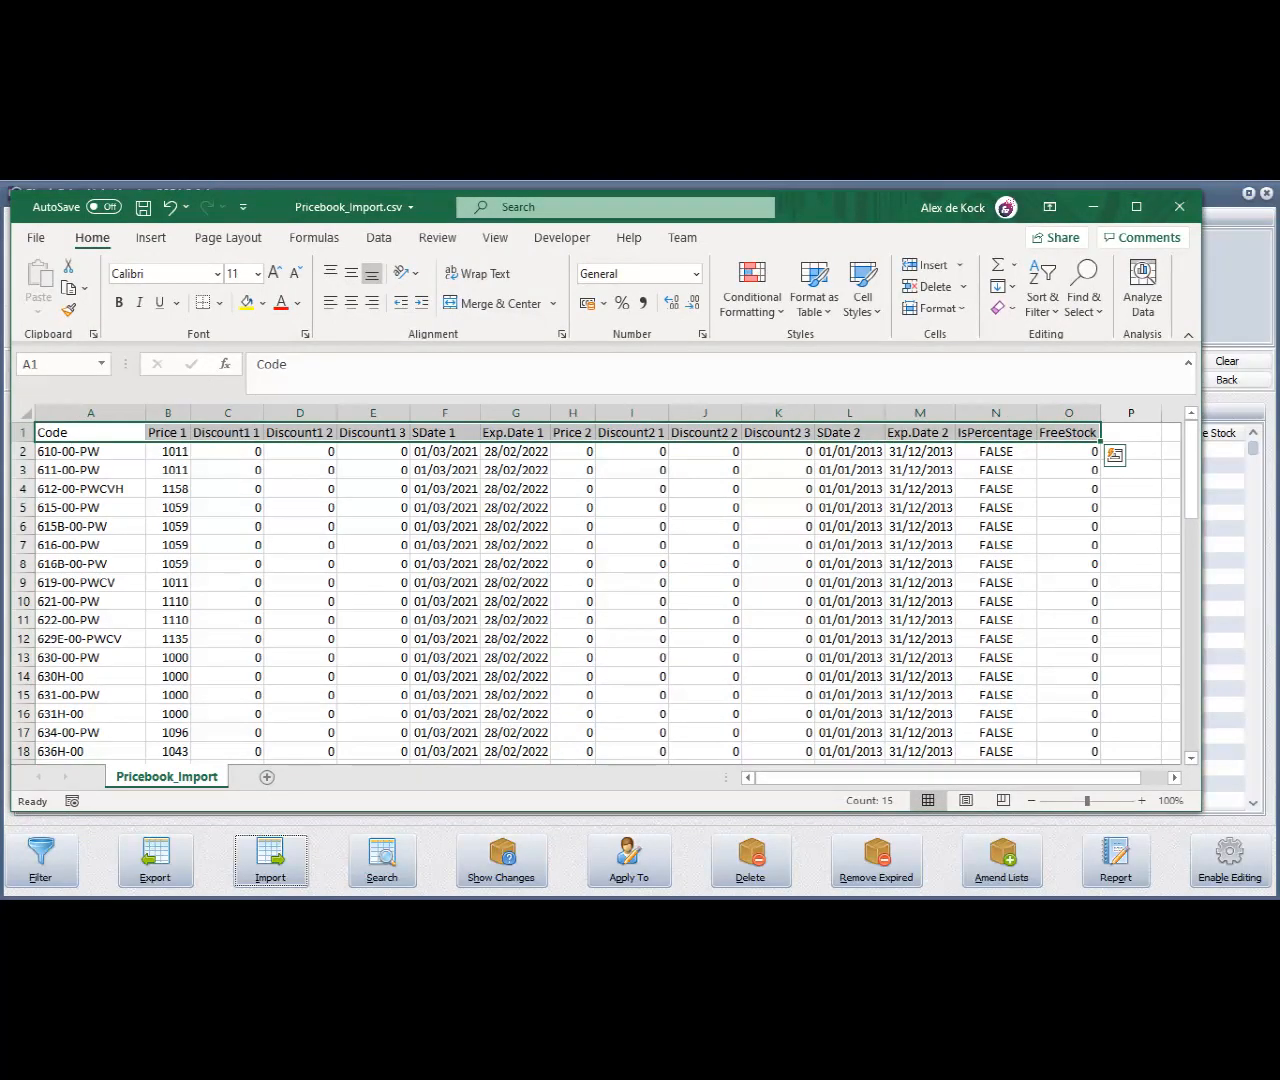
{"action": "left_click", "coordinate": [168, 413]}
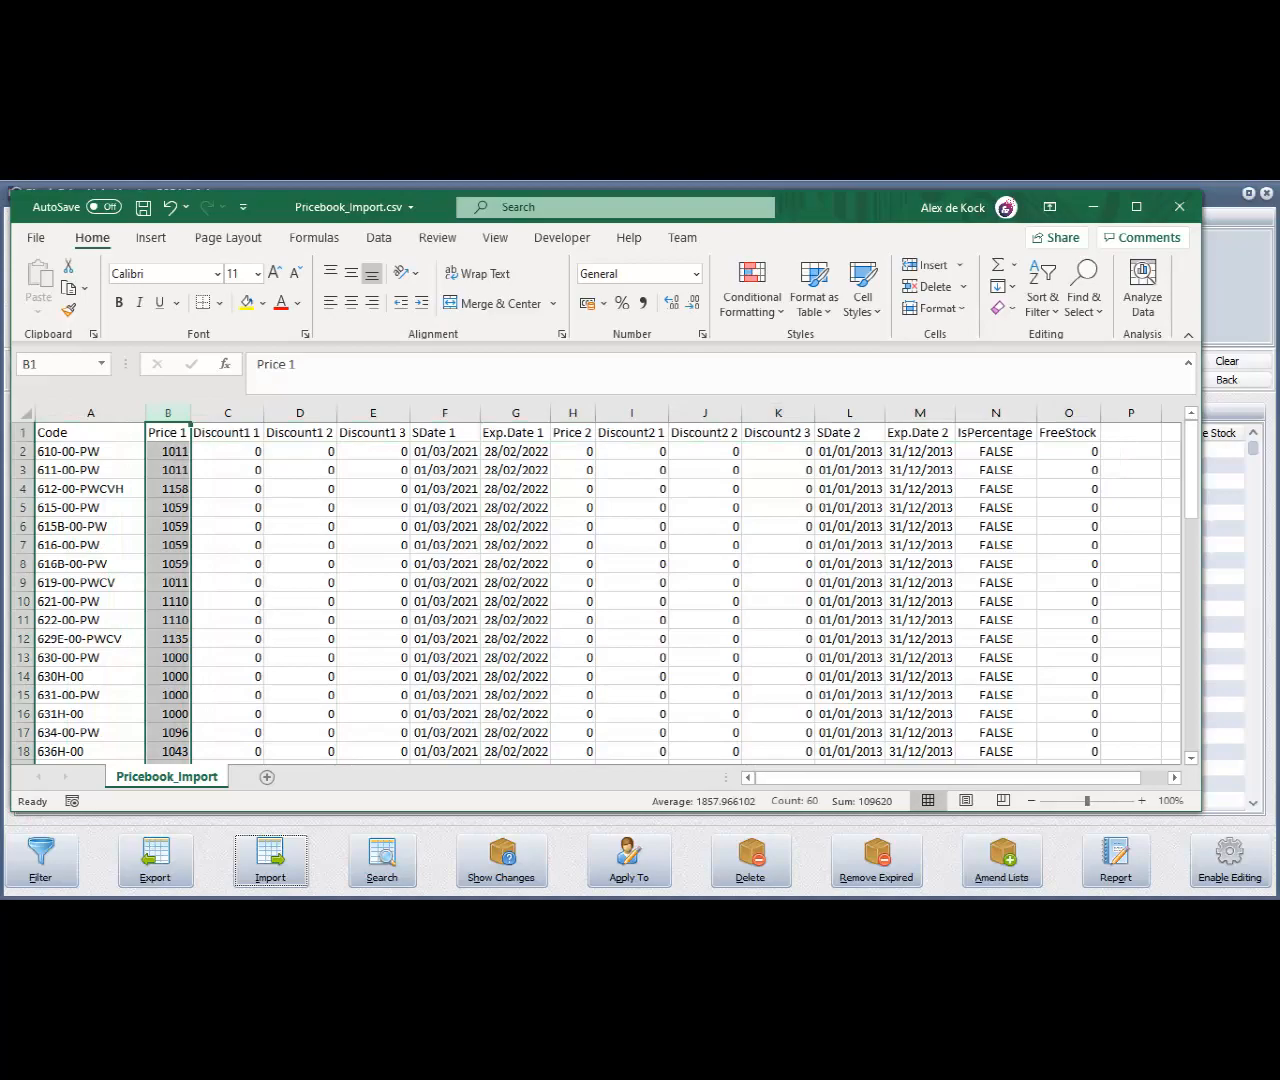
{"action": "left_click_drag", "start_coordinate": [168, 451], "coordinate": [168, 732]}
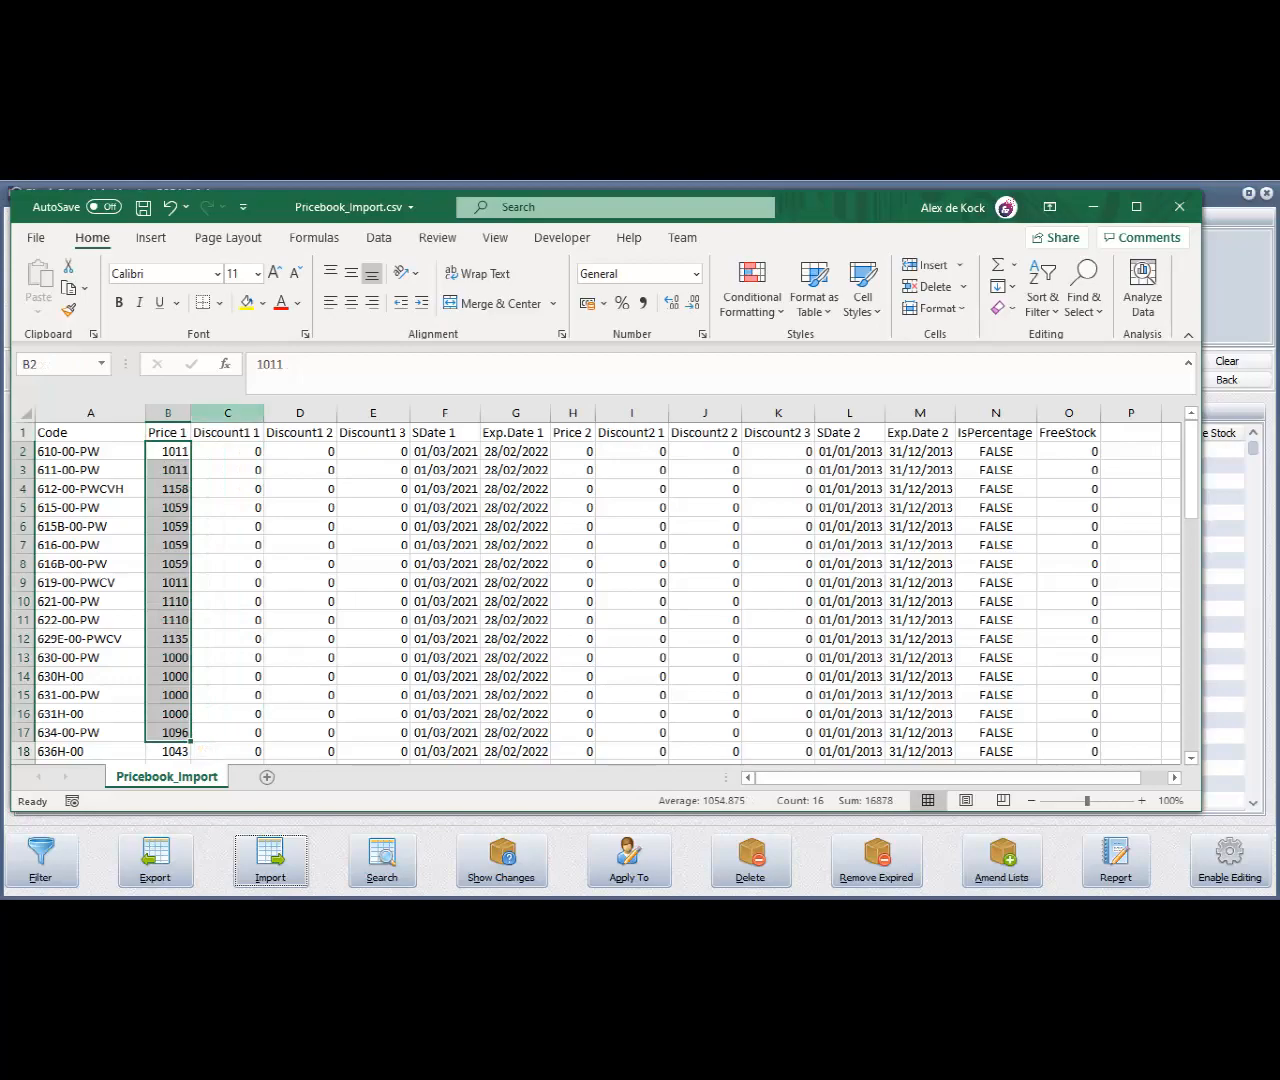
Examine the discount, Price 2, first start and expiry date, IsPercentage and FreeStock columns of Pricebook_Import.csv
{"action": "left_click_drag", "start_coordinate": [227, 413], "coordinate": [405, 413]}
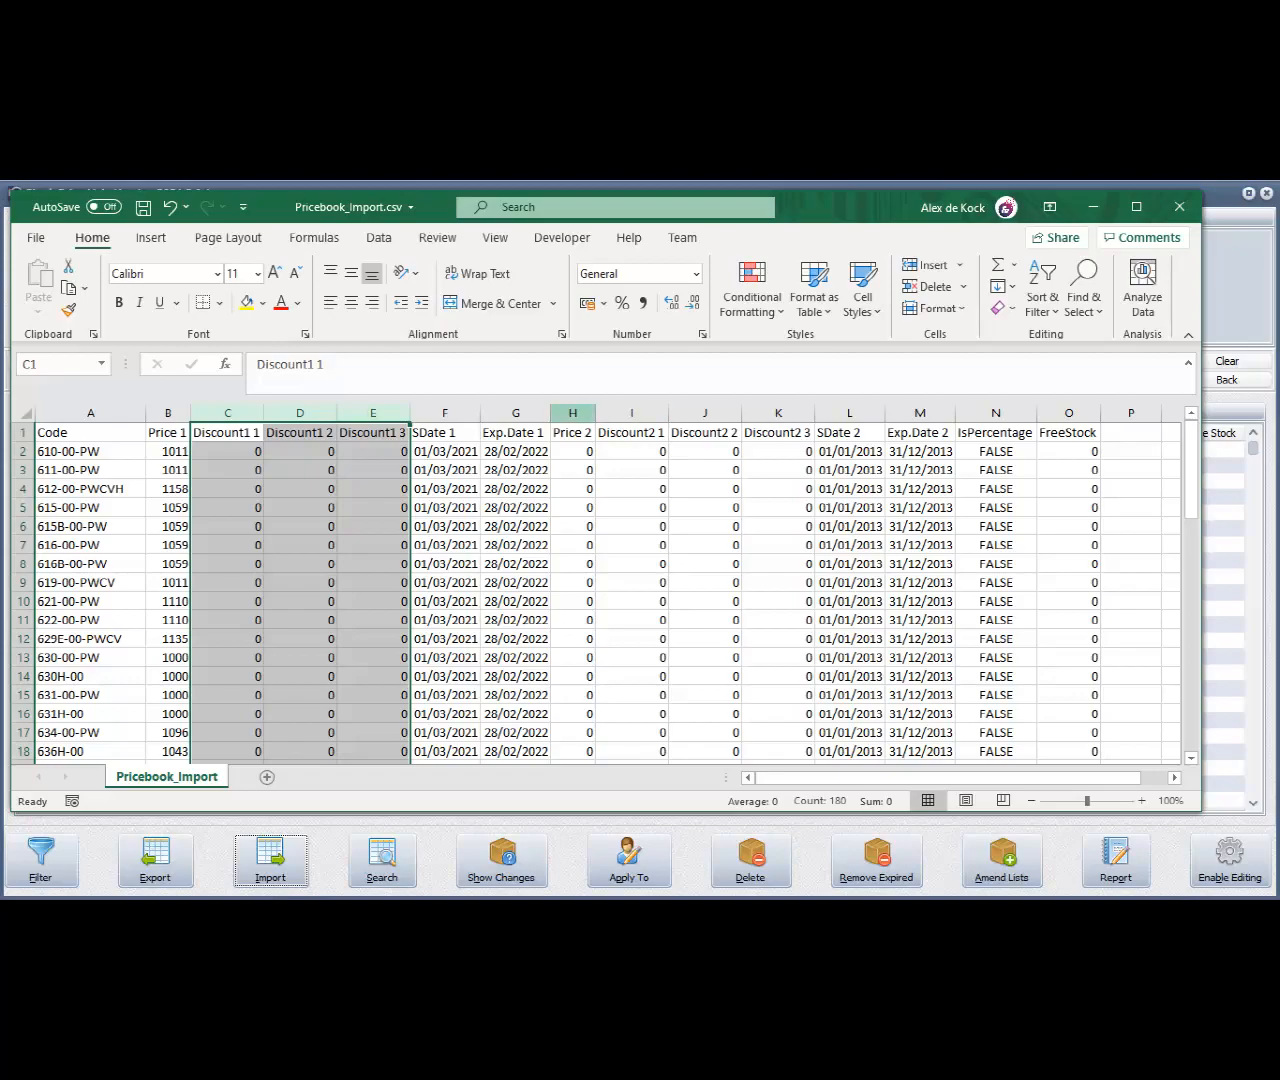
{"action": "left_click_drag", "start_coordinate": [572, 413], "coordinate": [812, 413]}
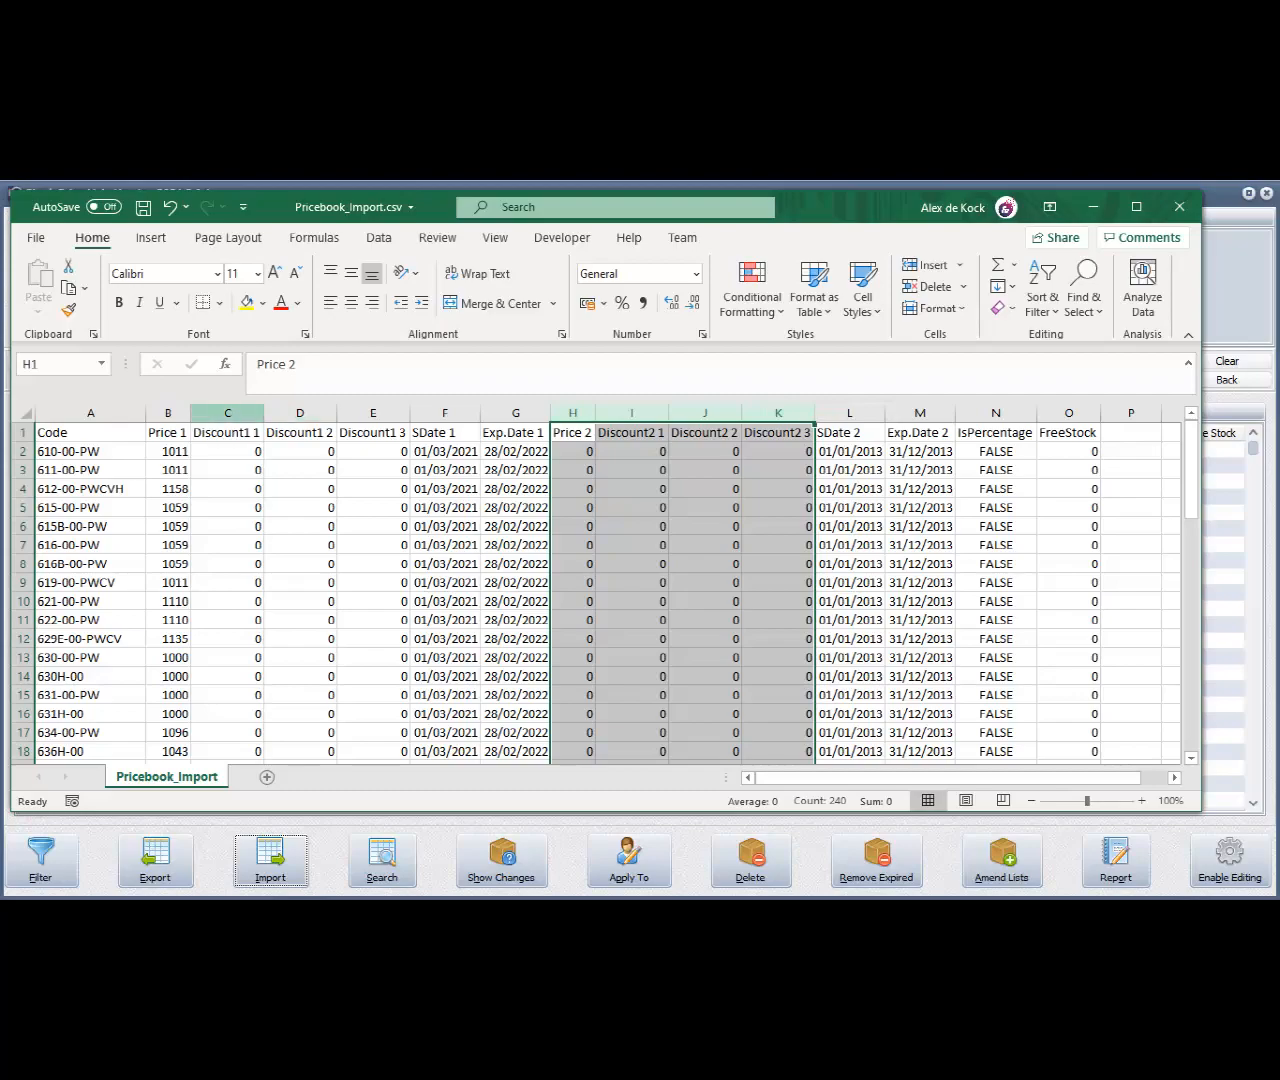
{"action": "left_click_drag", "start_coordinate": [227, 413], "coordinate": [380, 413]}
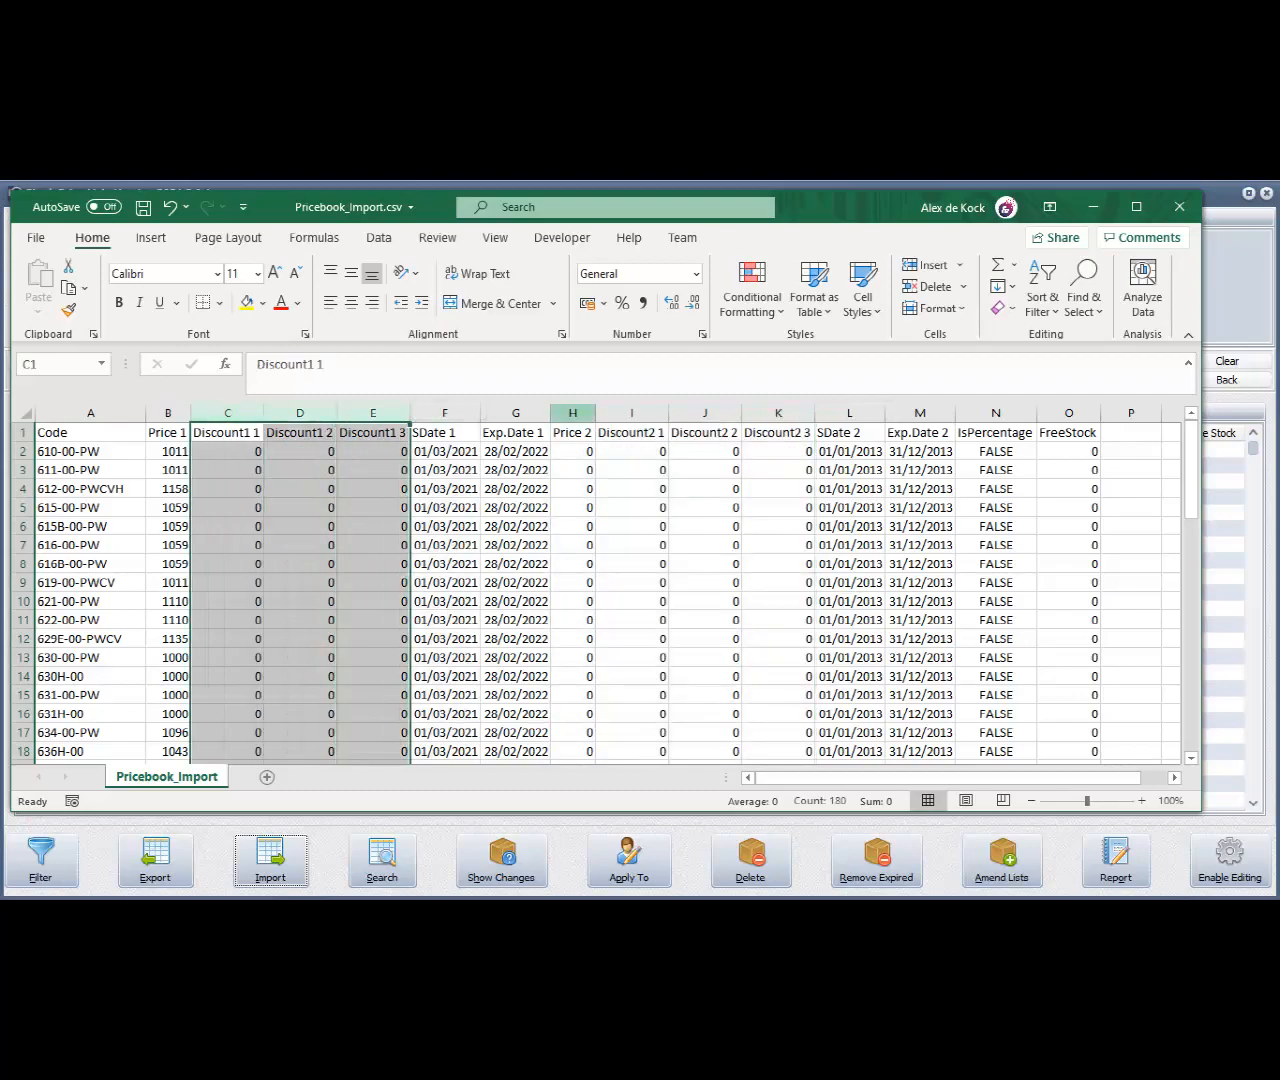
{"action": "left_click_drag", "start_coordinate": [572, 413], "coordinate": [778, 413]}
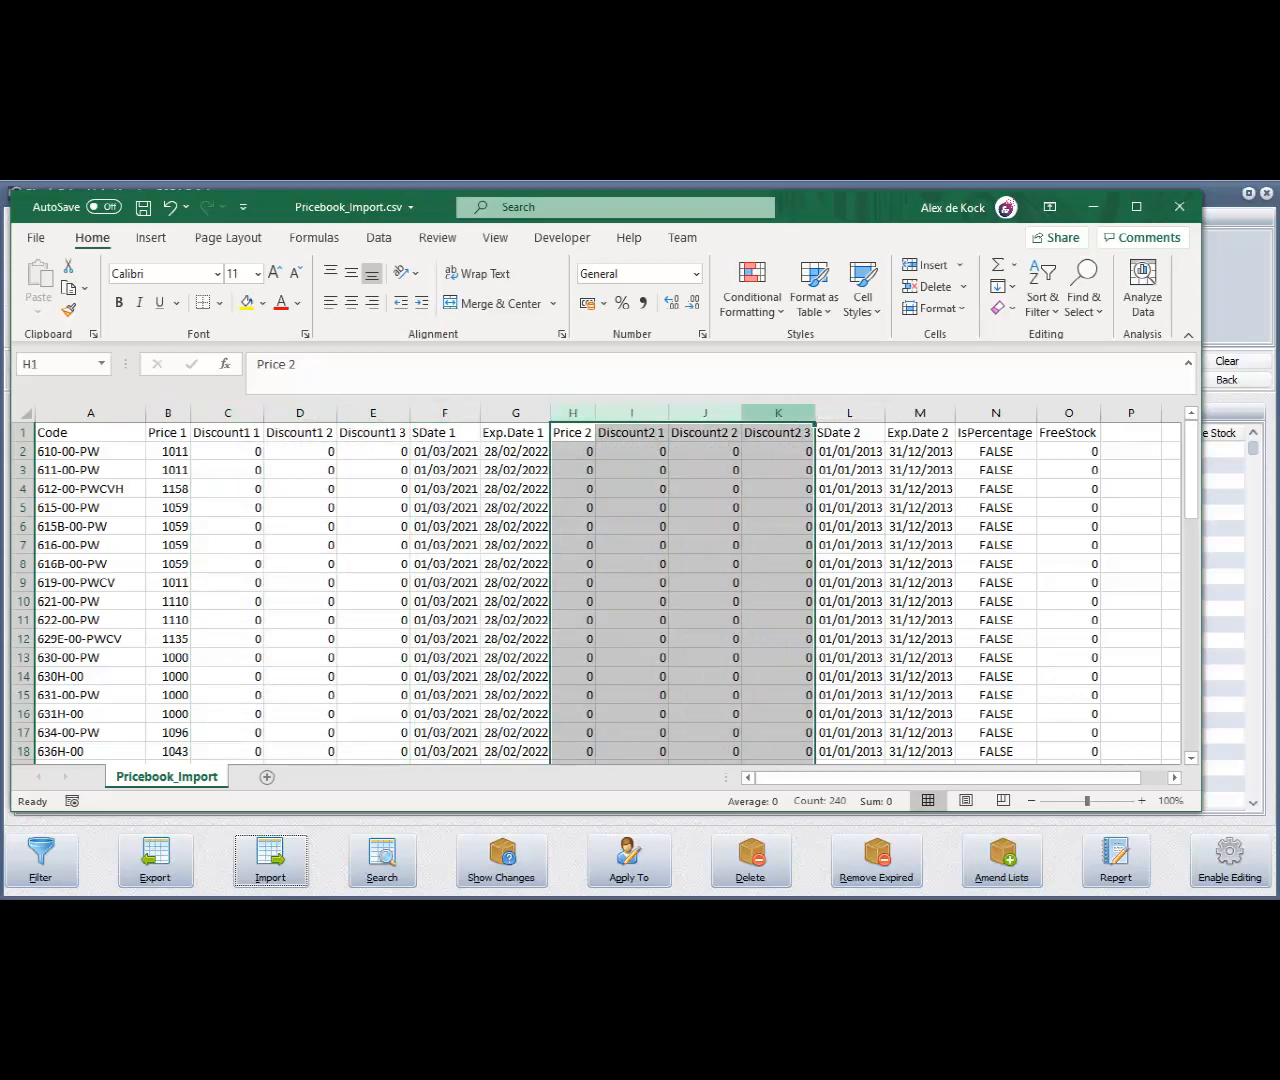
{"action": "left_click_drag", "start_coordinate": [445, 413], "coordinate": [516, 413]}
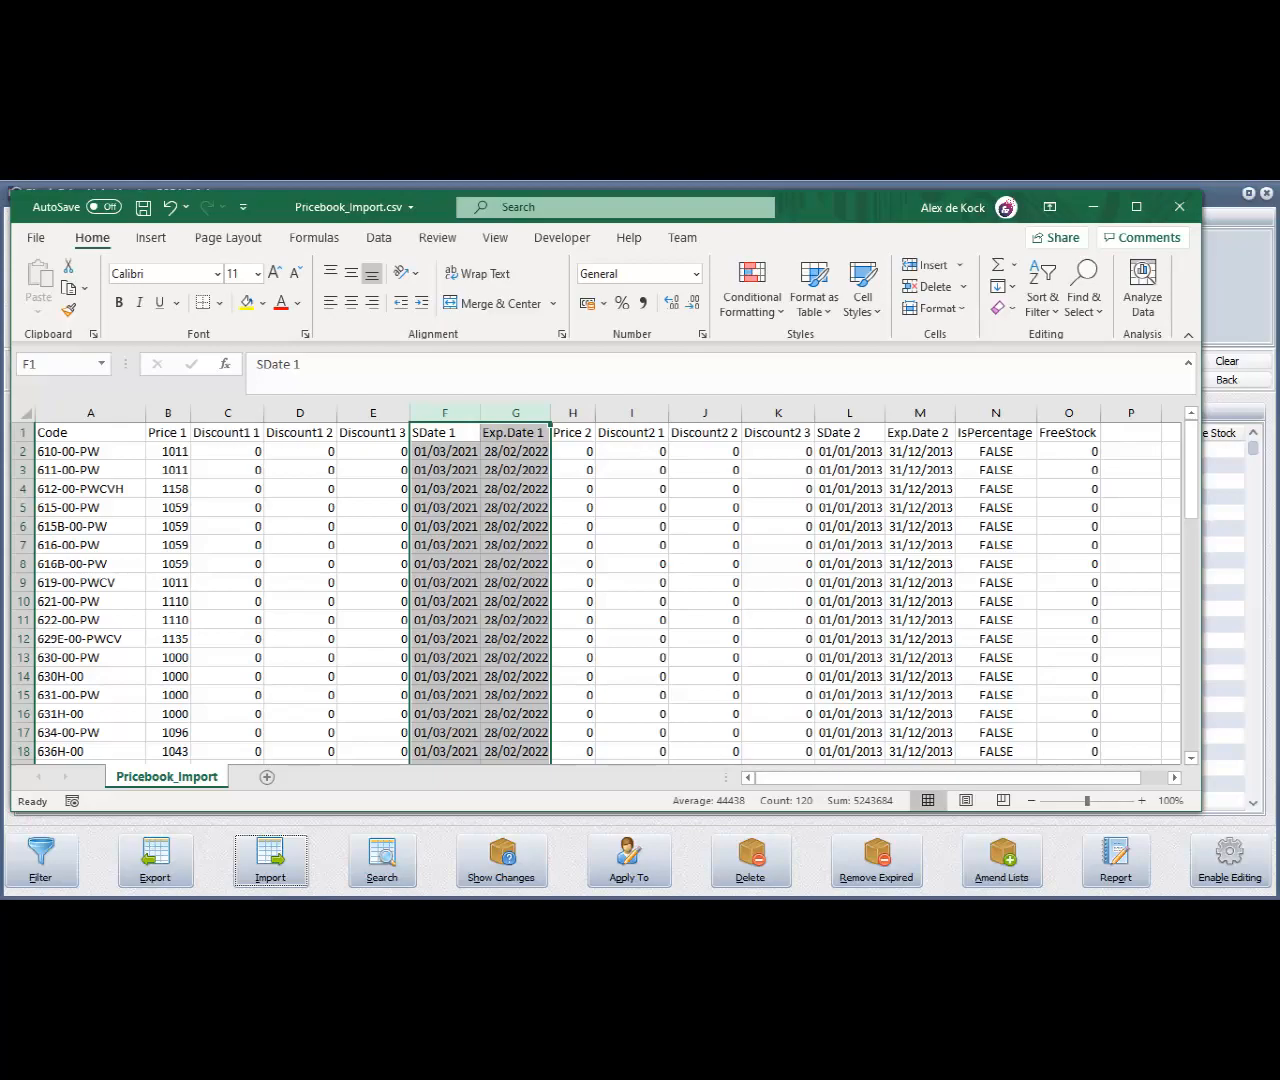
{"action": "left_click", "coordinate": [996, 413]}
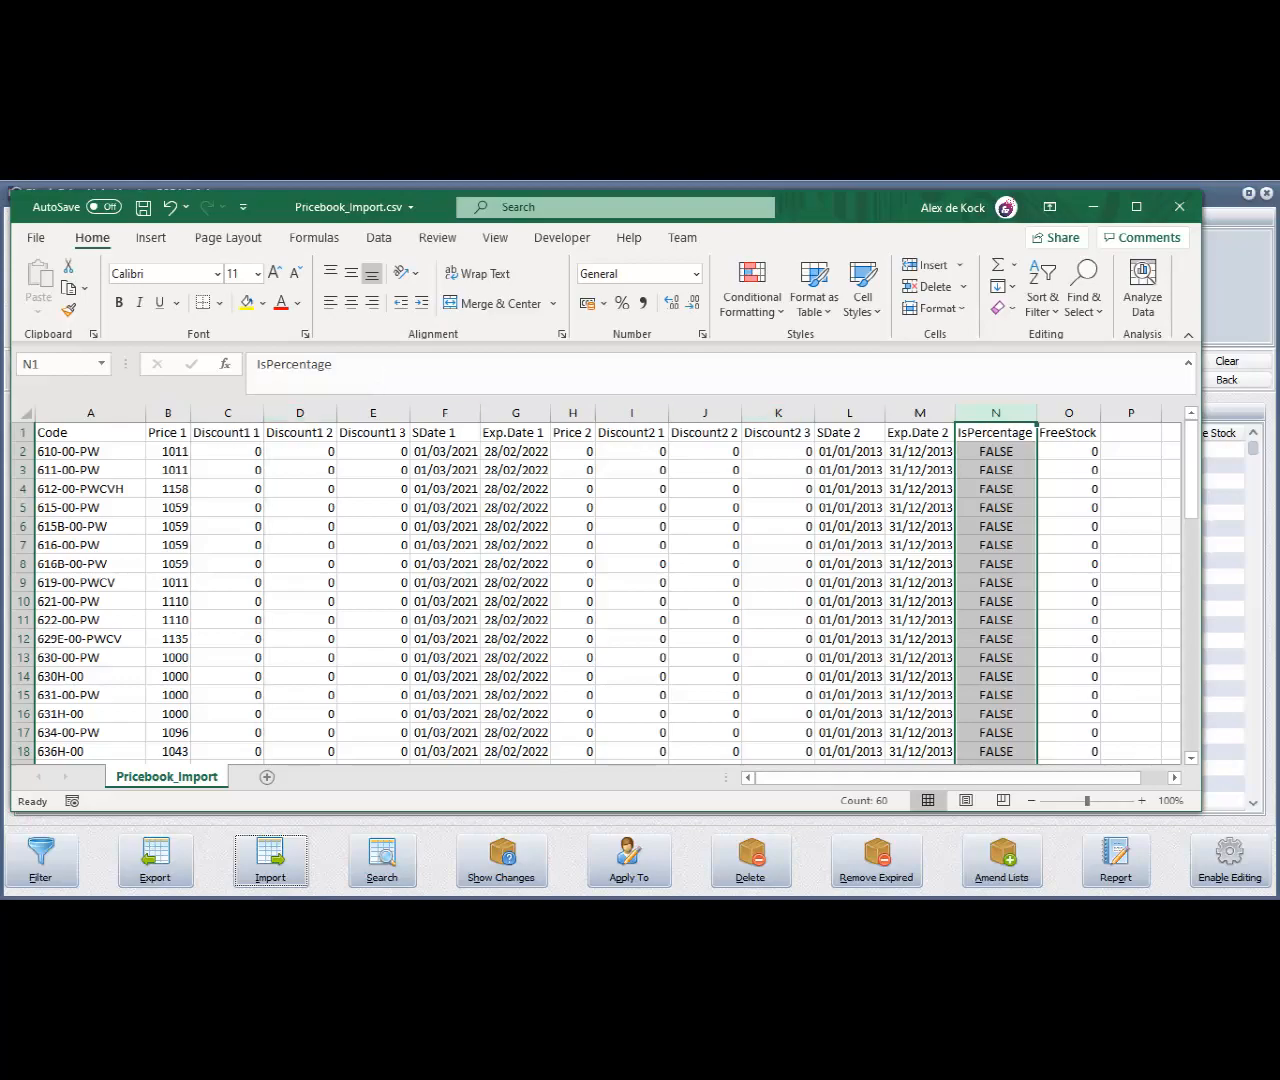
{"action": "left_click", "coordinate": [228, 413]}
{"action": "left_click_drag", "start_coordinate": [228, 413], "coordinate": [373, 413]}
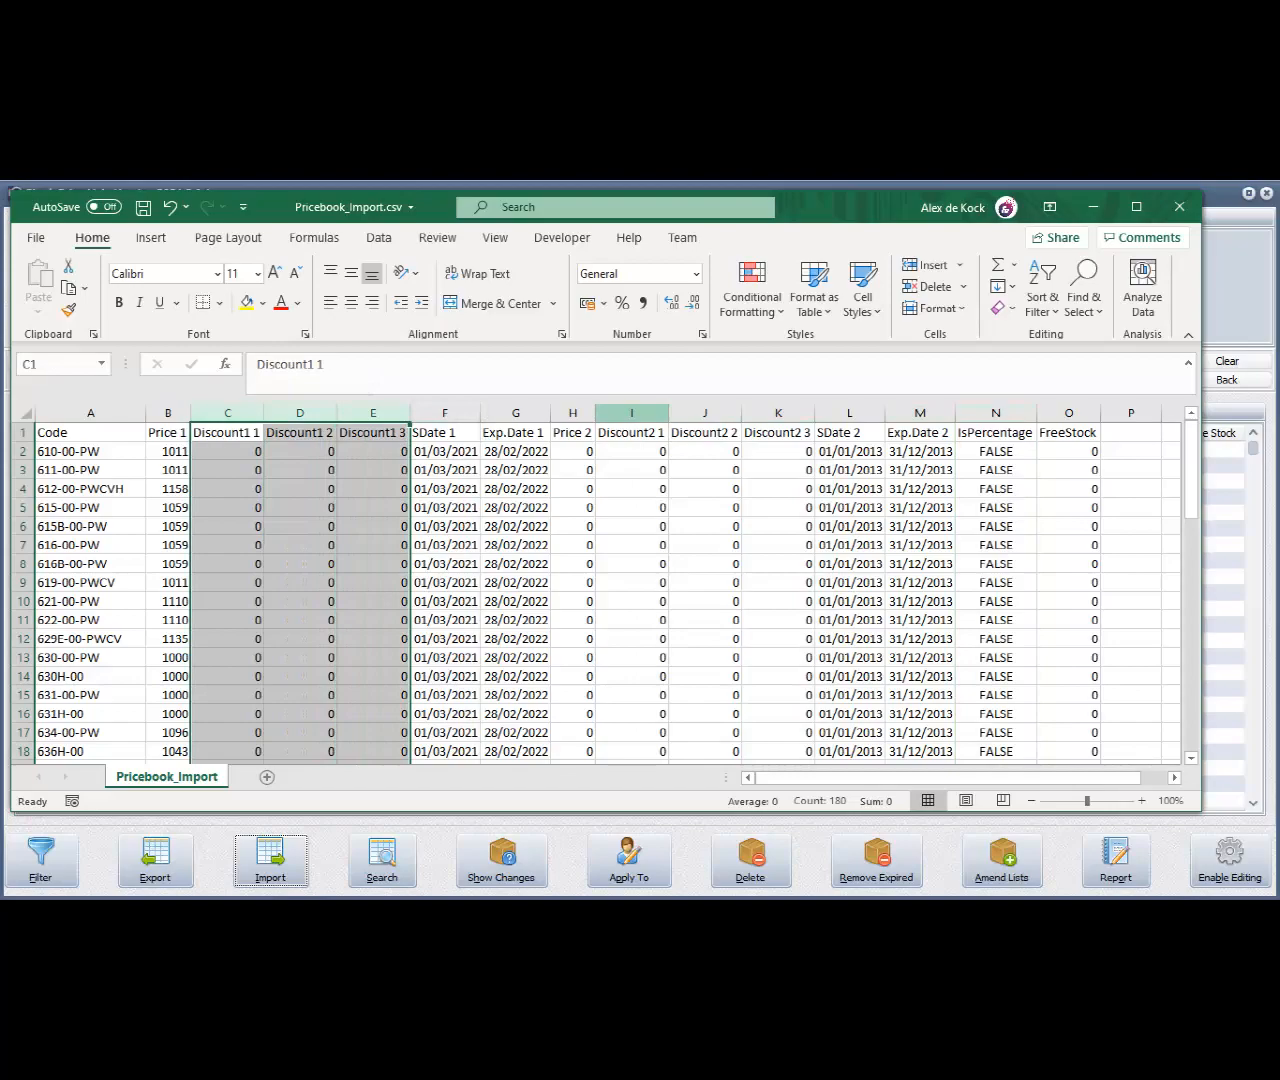
{"action": "left_click_drag", "start_coordinate": [632, 413], "coordinate": [779, 413]}
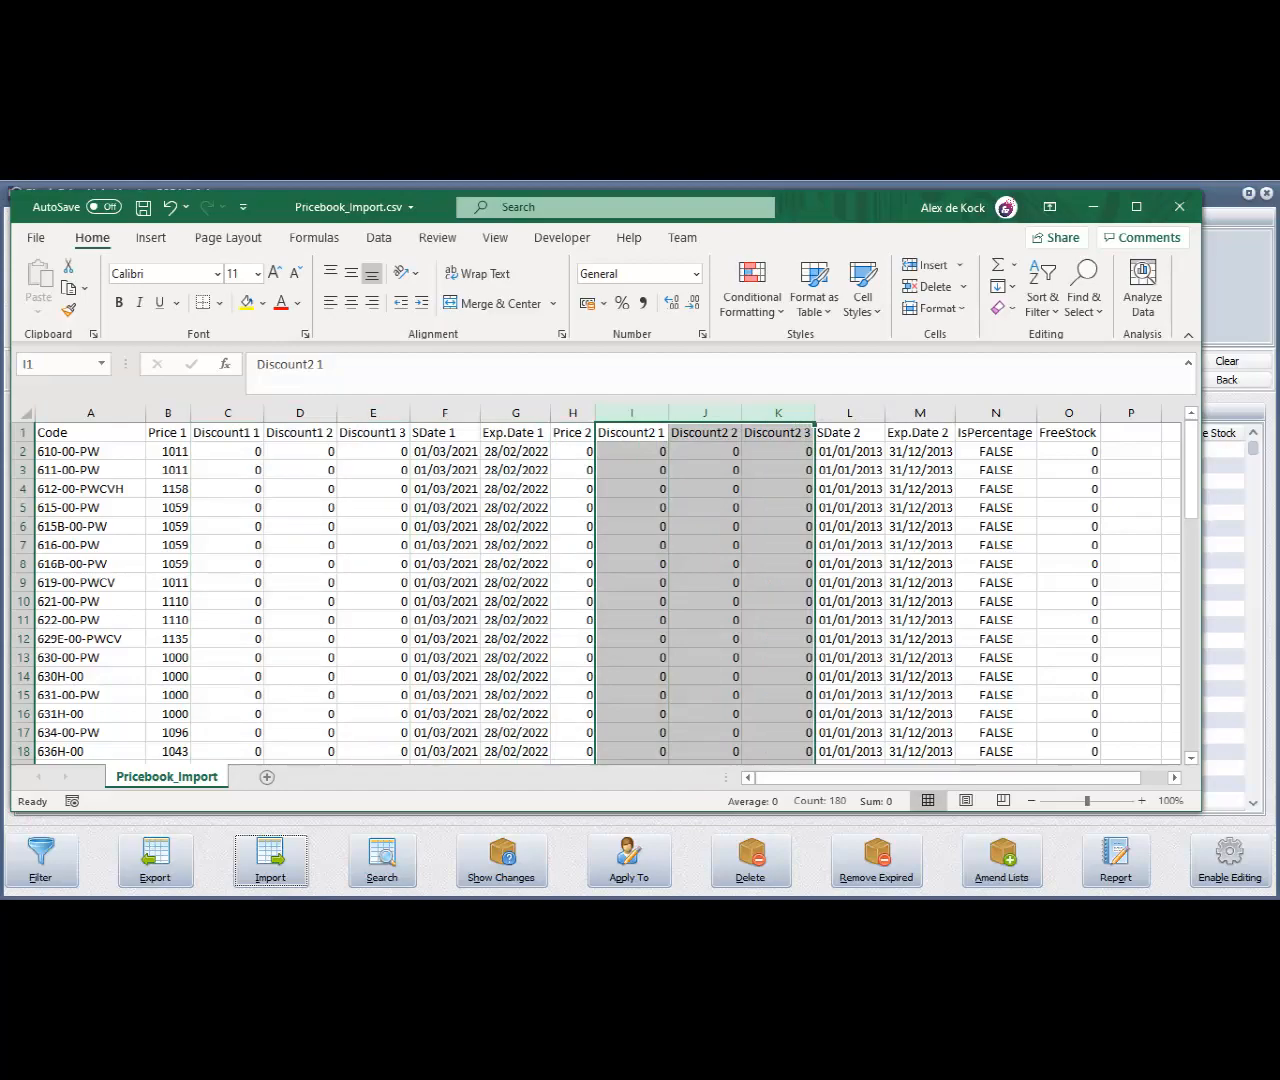
{"action": "left_click", "coordinate": [1069, 413]}
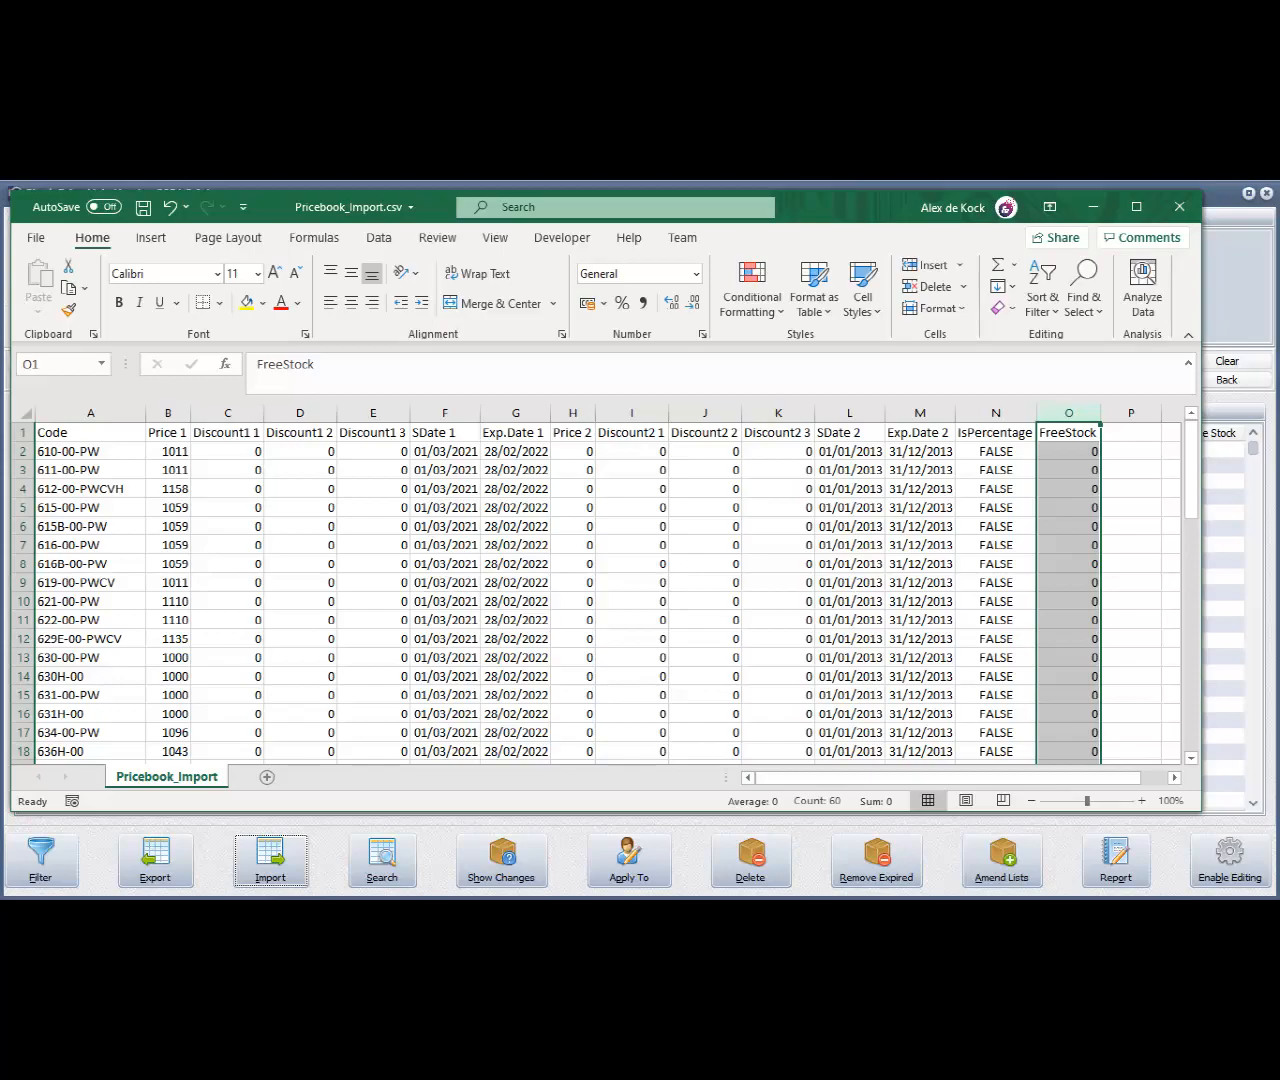
Compare Code and wholesale Included prices on the FY22 - Willard sheet of BR price book - January'21.xlsx with Pricebook_Import.csv's Code and Price 1 columns
{"action": "key", "text": "alt+F4"}
{"action": "key", "text": "alt+Tab"}
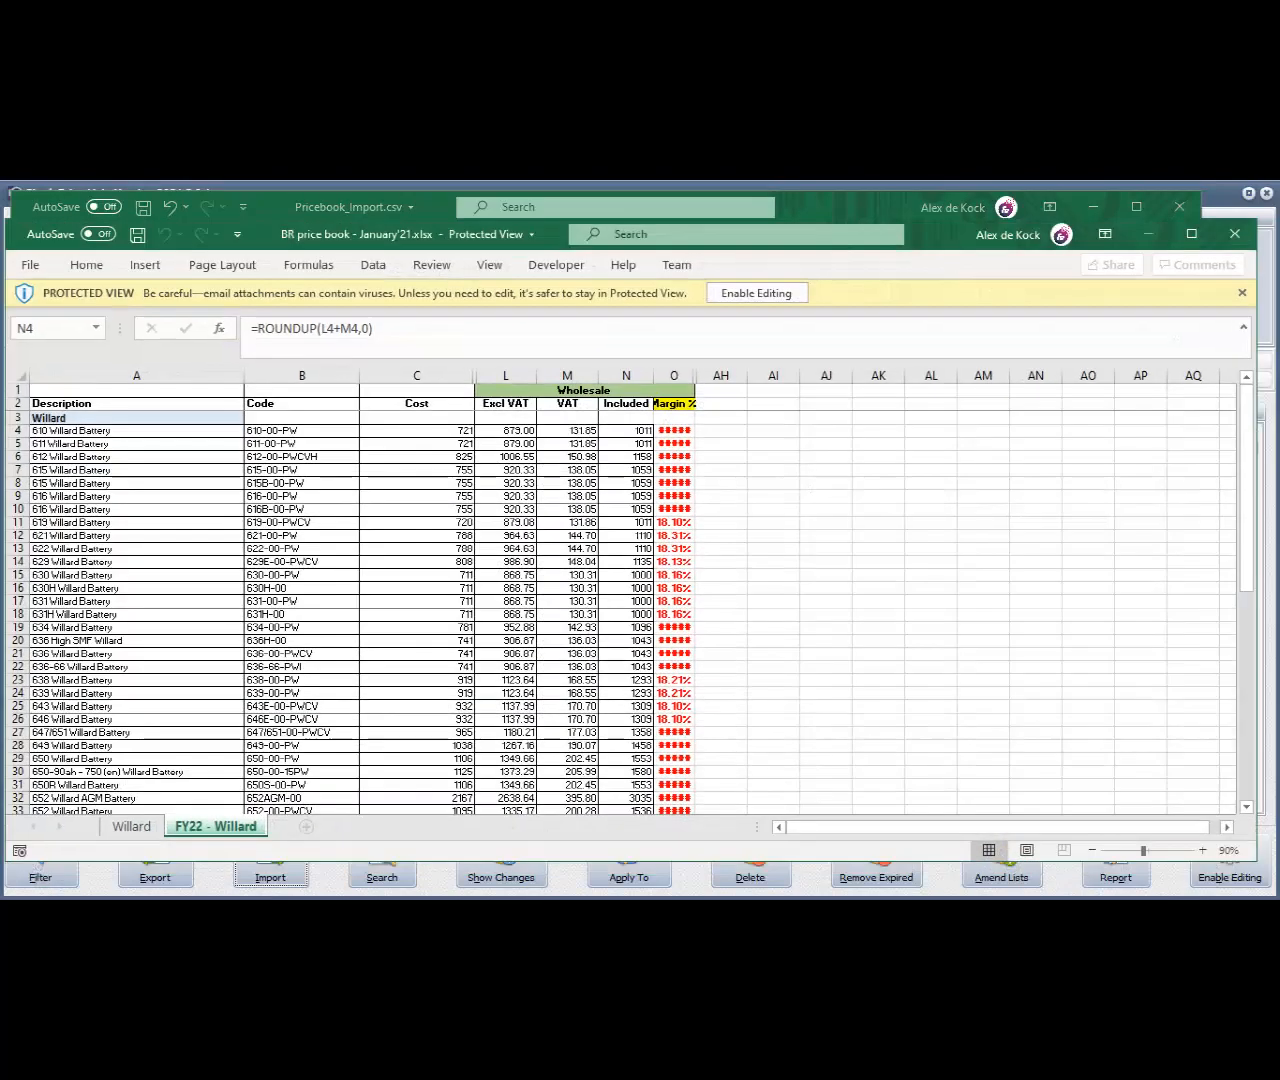
{"action": "left_click", "coordinate": [137, 510]}
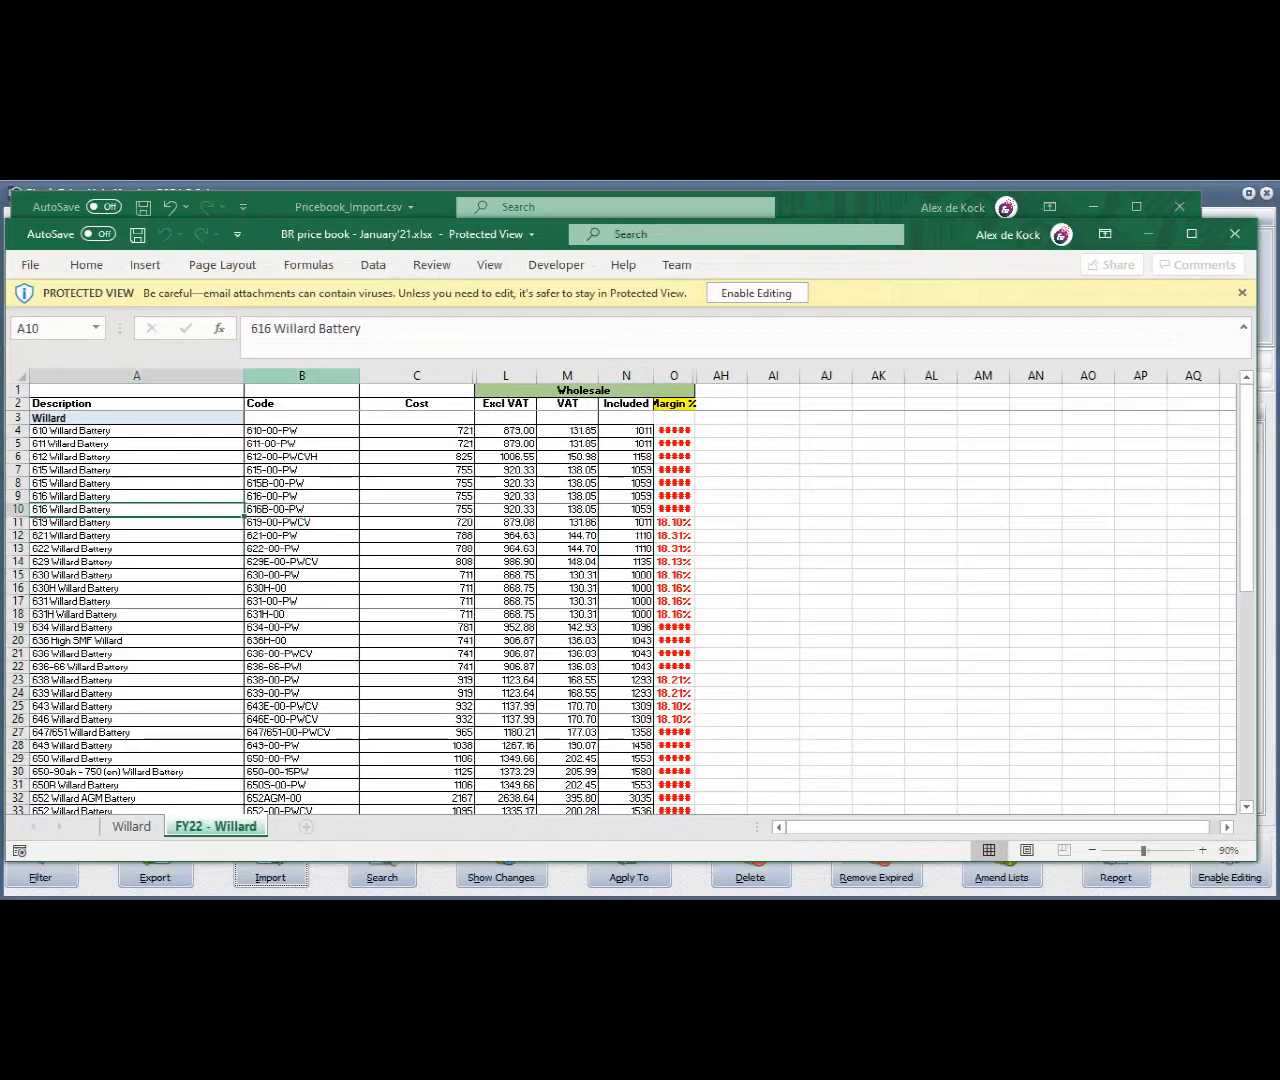
{"action": "left_click", "coordinate": [302, 376]}
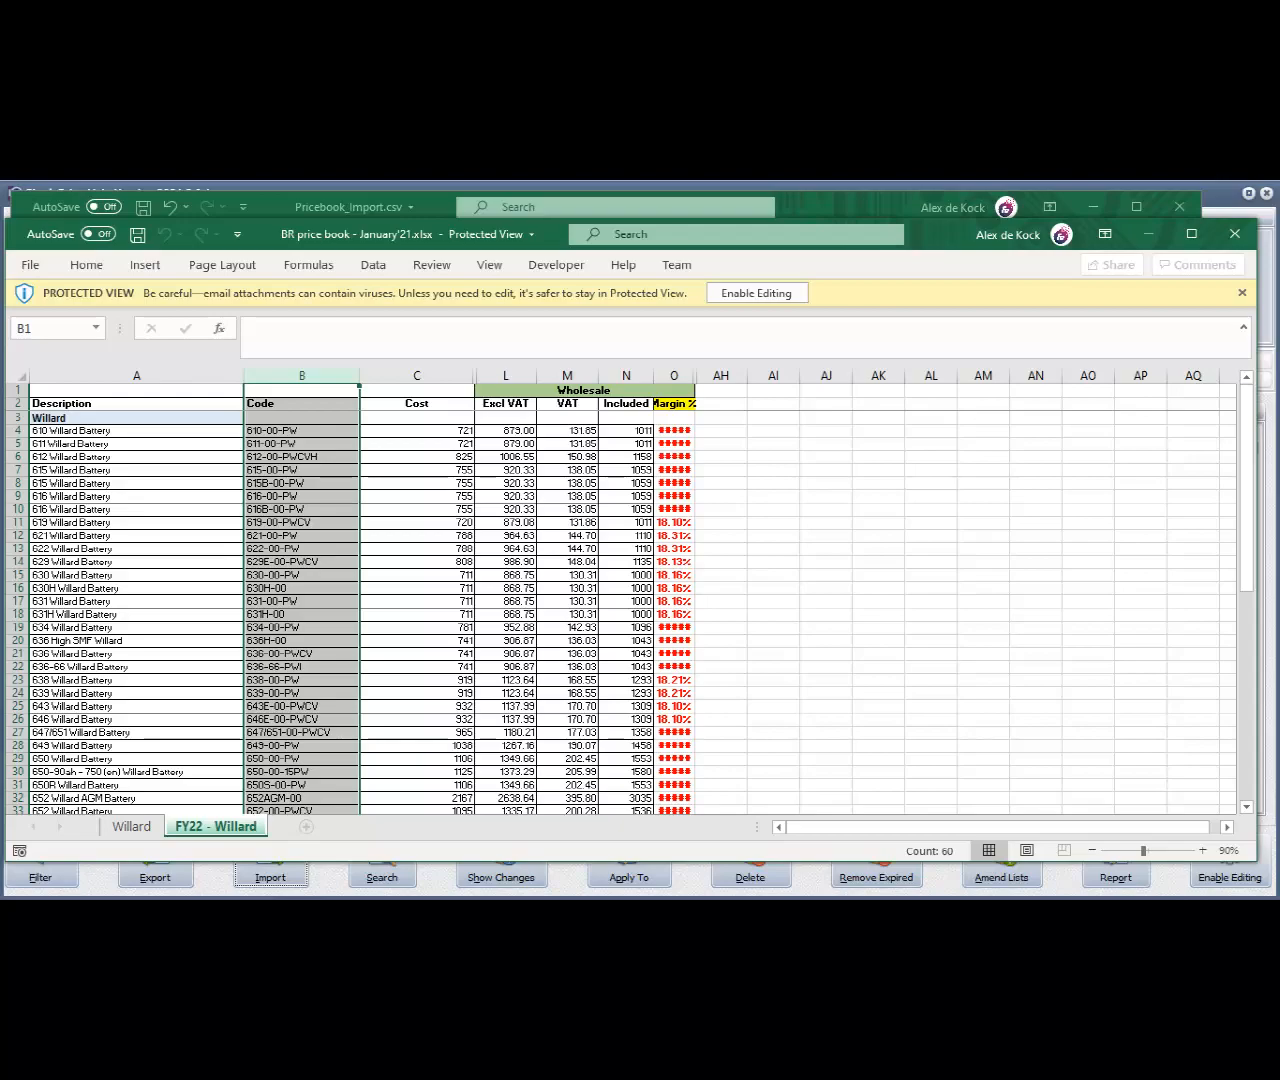
{"action": "left_click_drag", "start_coordinate": [302, 430], "coordinate": [302, 522]}
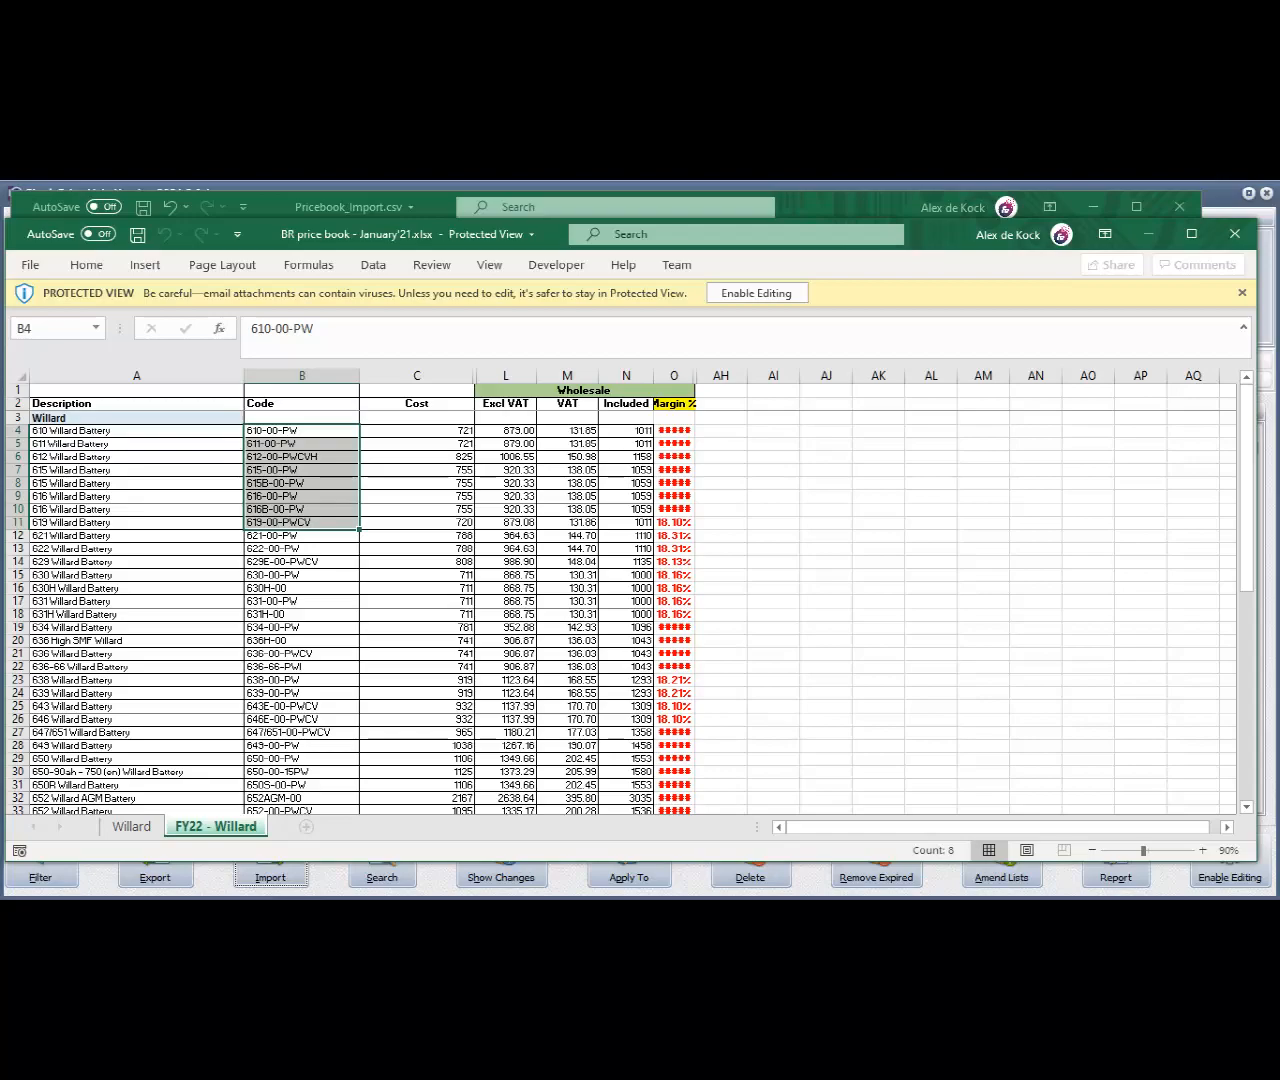
{"action": "left_click_drag", "start_coordinate": [626, 430], "coordinate": [626, 575]}
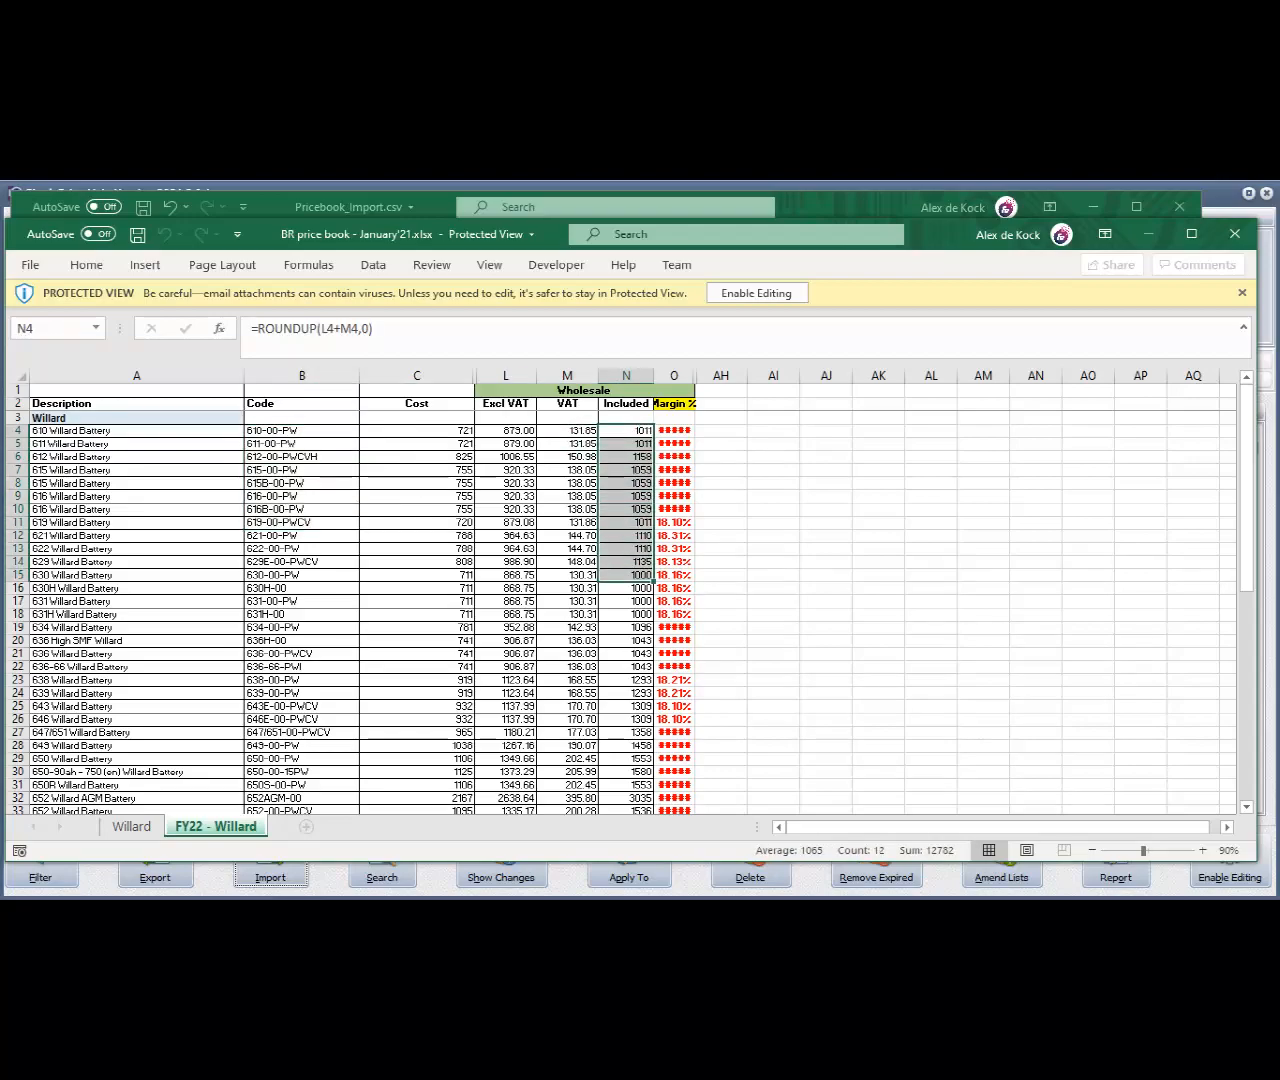
{"action": "left_click_drag", "start_coordinate": [302, 443], "coordinate": [302, 758]}
{"action": "left_click_drag", "start_coordinate": [626, 430], "coordinate": [626, 693]}
{"action": "left_click", "coordinate": [1235, 234]}
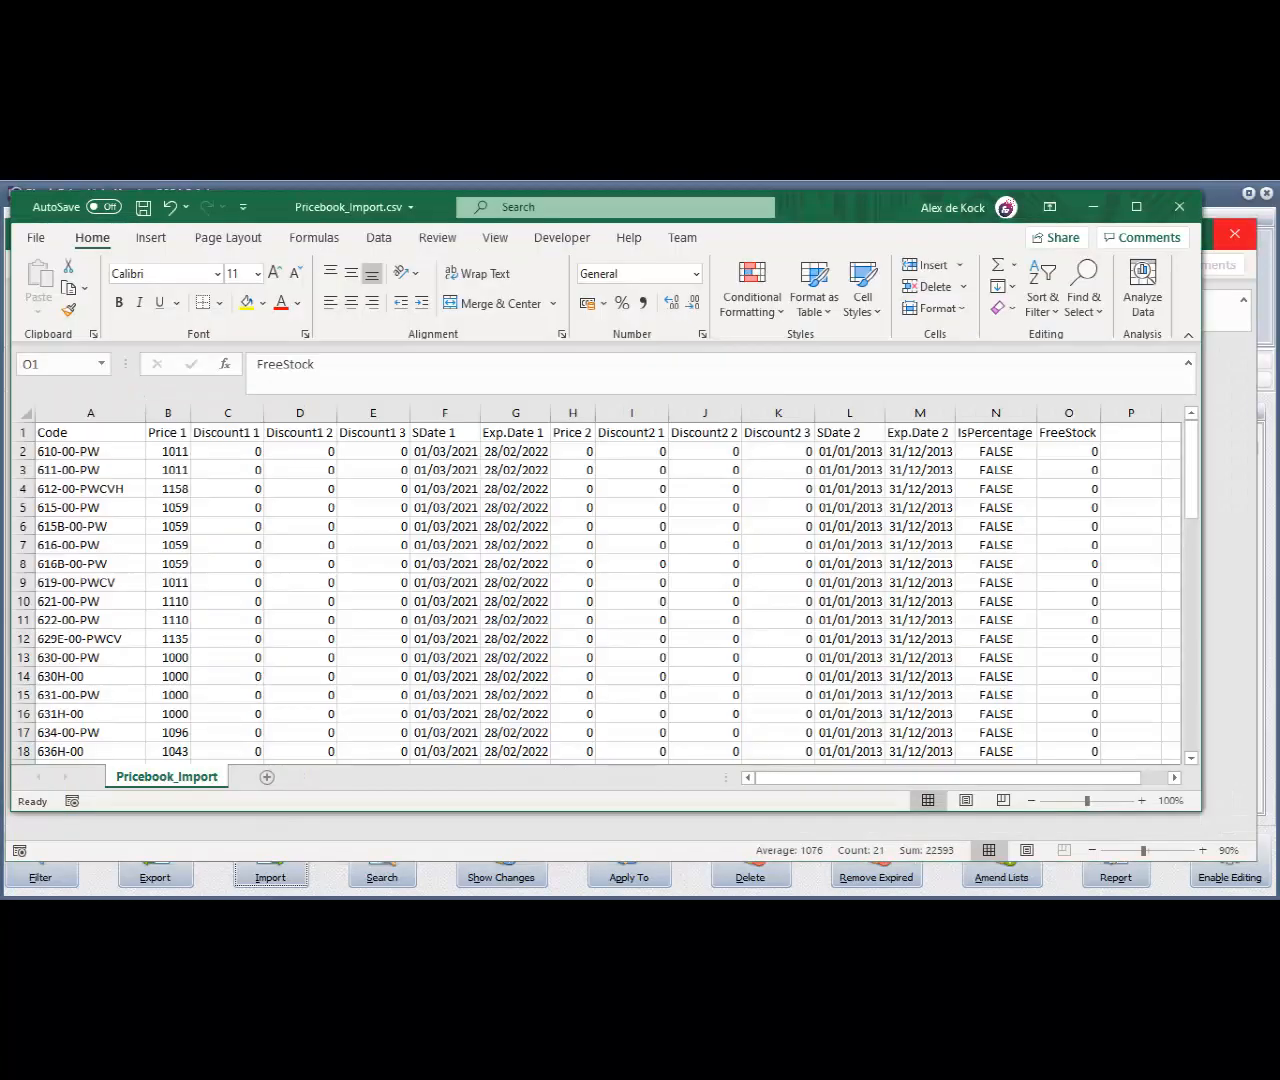
{"action": "left_click", "coordinate": [168, 413]}
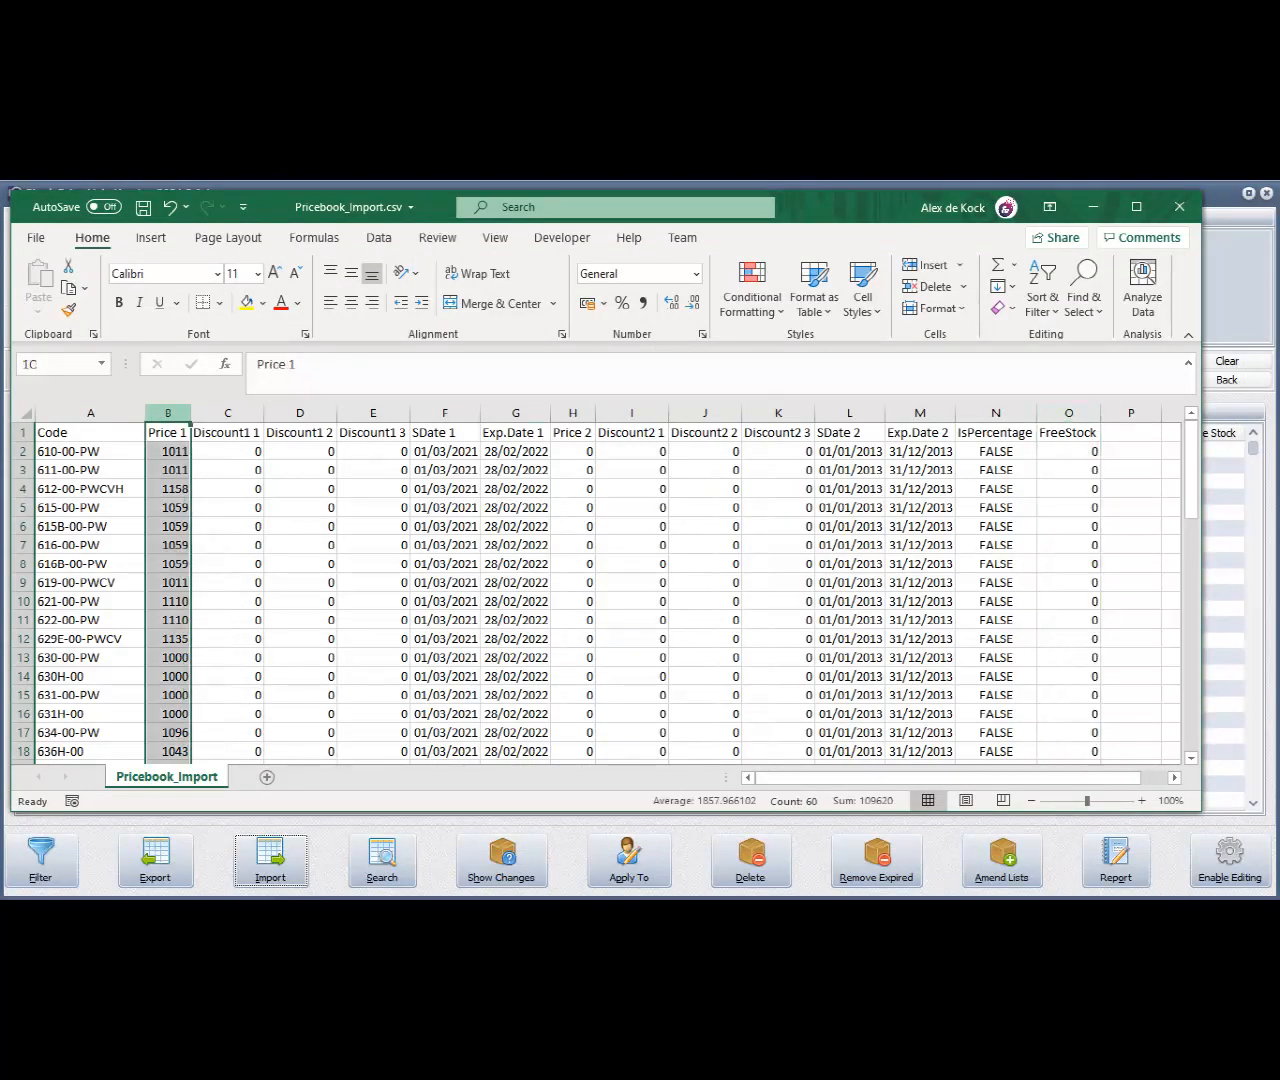
{"action": "left_click", "coordinate": [90, 413]}
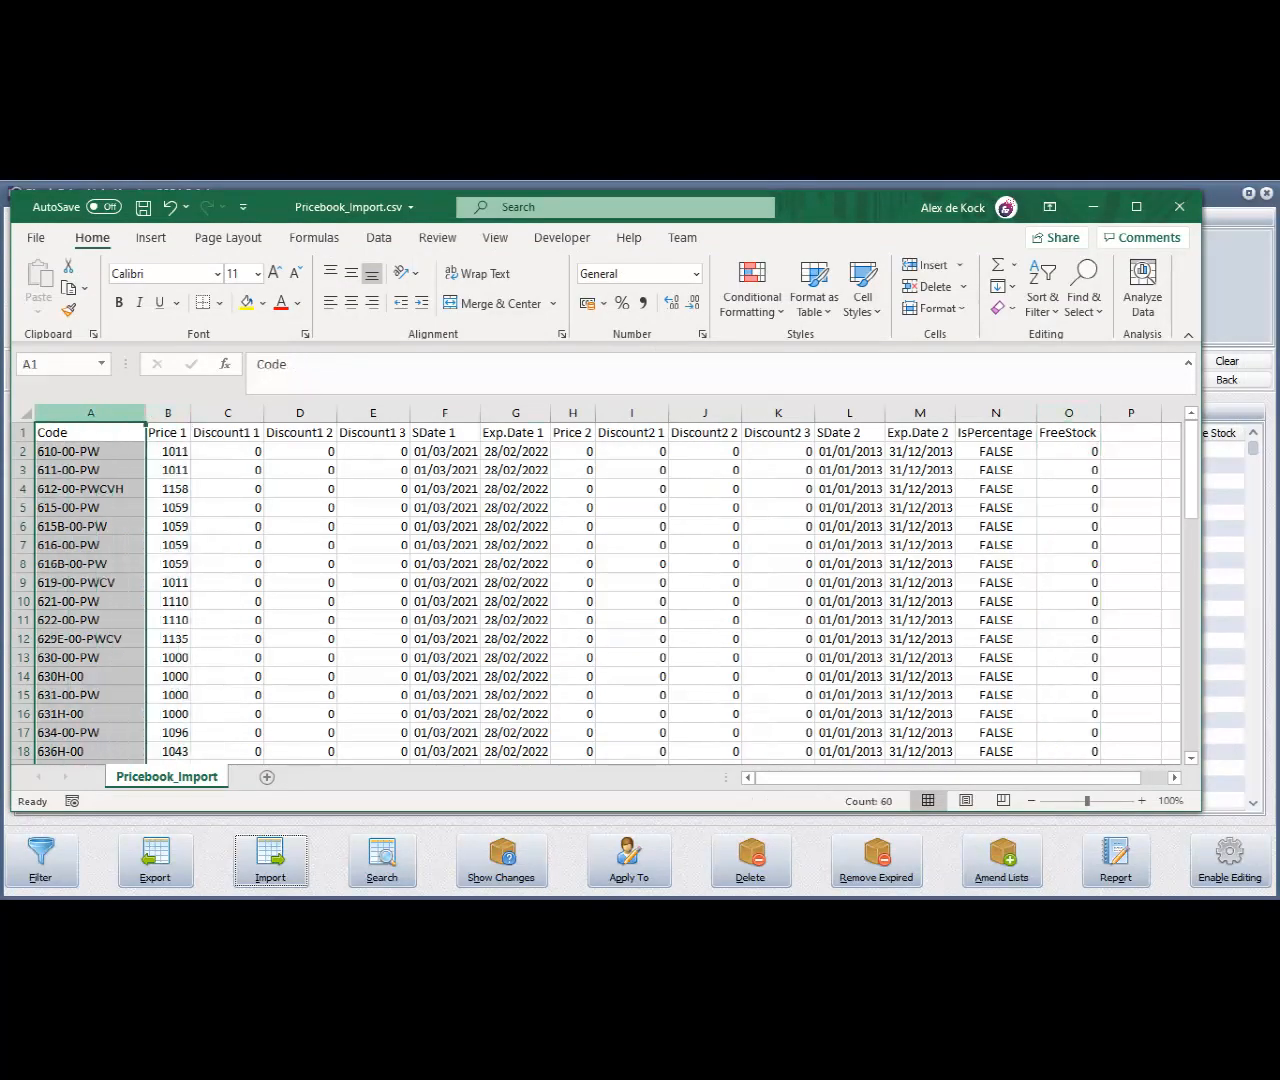
Check the remaining Code rows of Pricebook_Import.csv and its CSV (Comma delimited) save format, and return to the stock price lists in IQ Retail
{"action": "scroll", "coordinate": [600, 590], "scroll_direction": "down", "scroll_amount": 8}
{"action": "scroll", "coordinate": [600, 590], "scroll_direction": "down", "scroll_amount": 9}
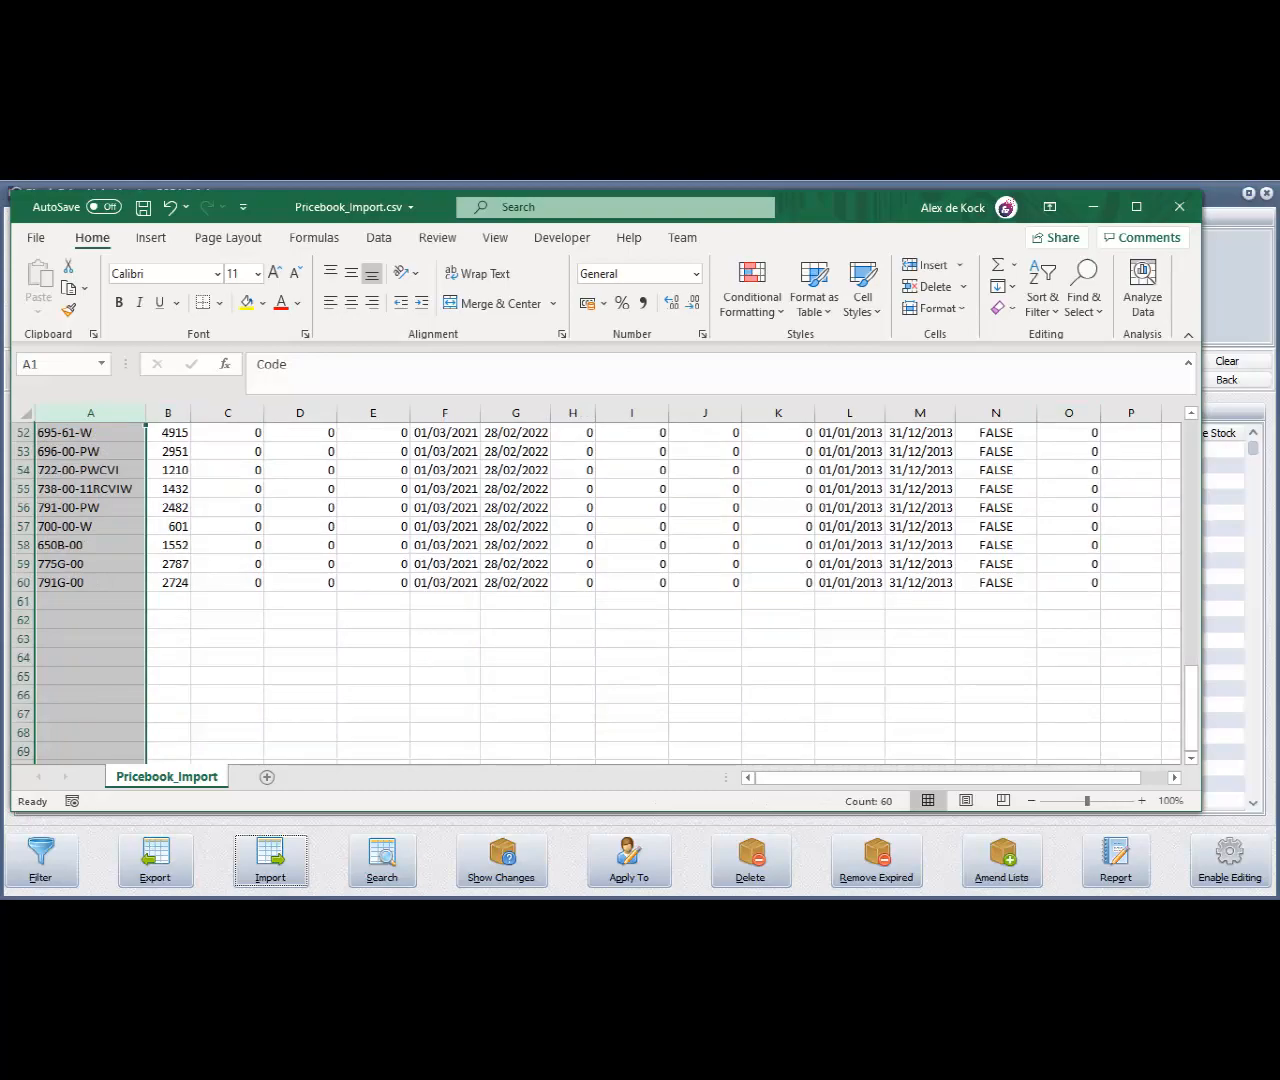
{"action": "scroll", "coordinate": [600, 590], "scroll_direction": "up", "scroll_amount": 17}
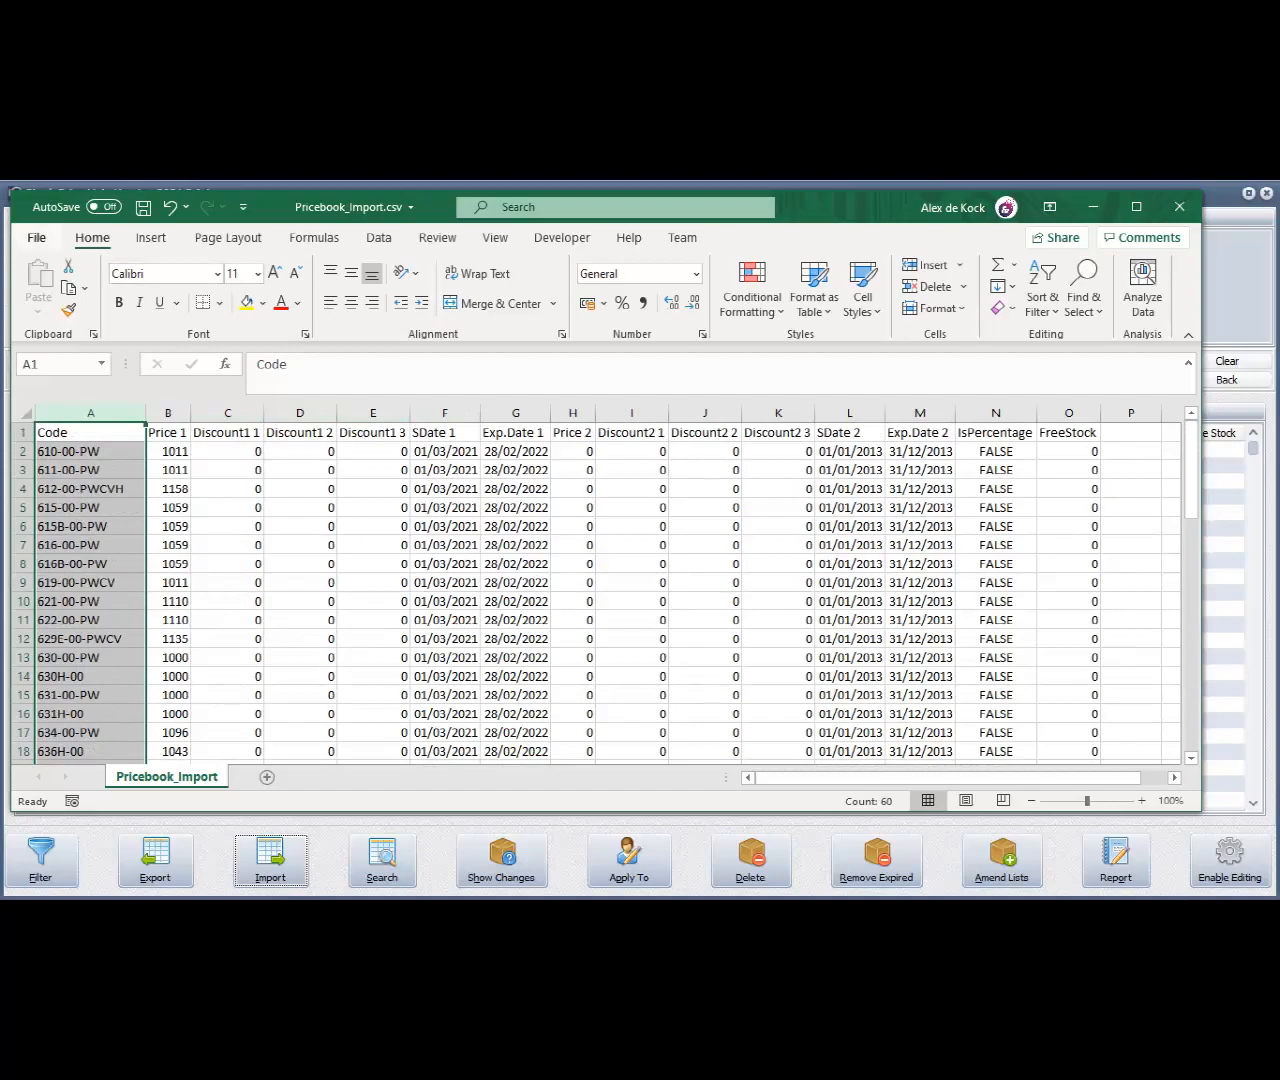
{"action": "left_click", "coordinate": [36, 237]}
{"action": "left_click", "coordinate": [70, 490]}
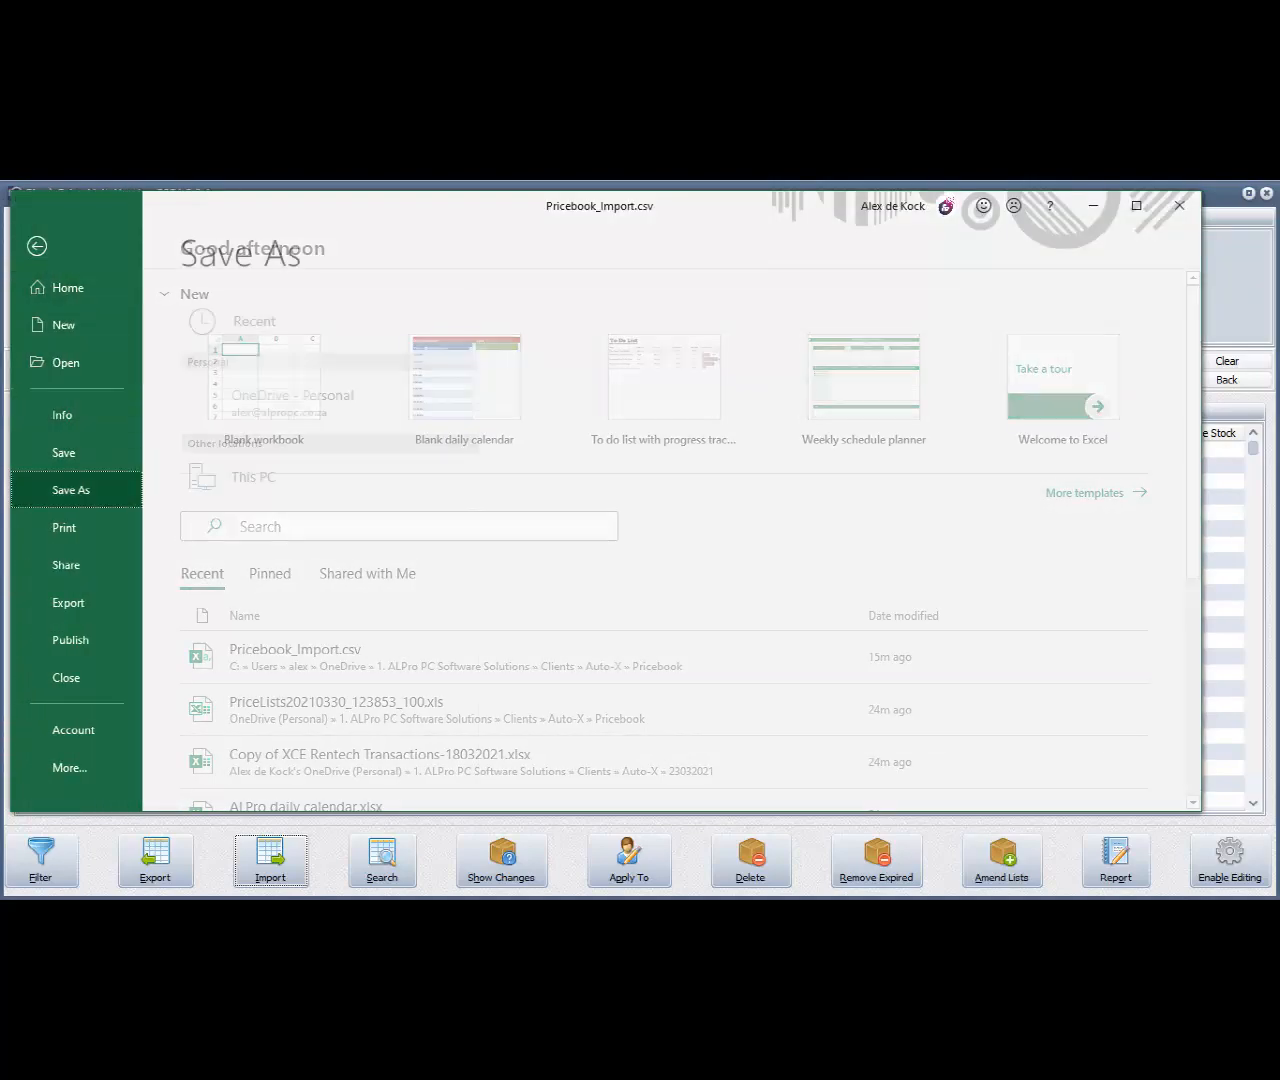
{"action": "left_click", "coordinate": [787, 358]}
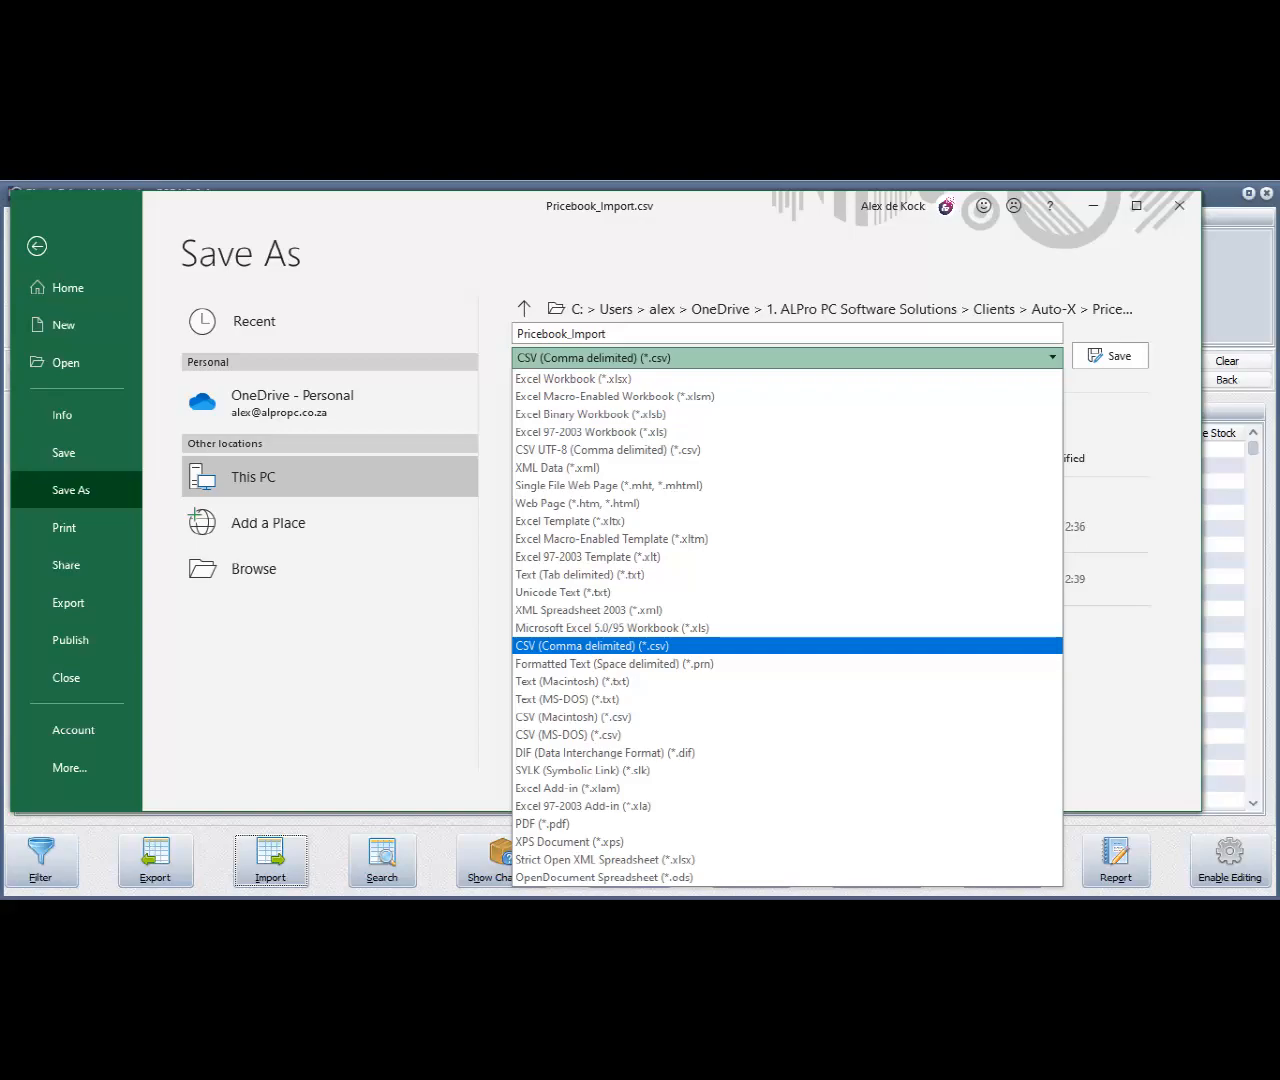
{"action": "left_click", "coordinate": [640, 646]}
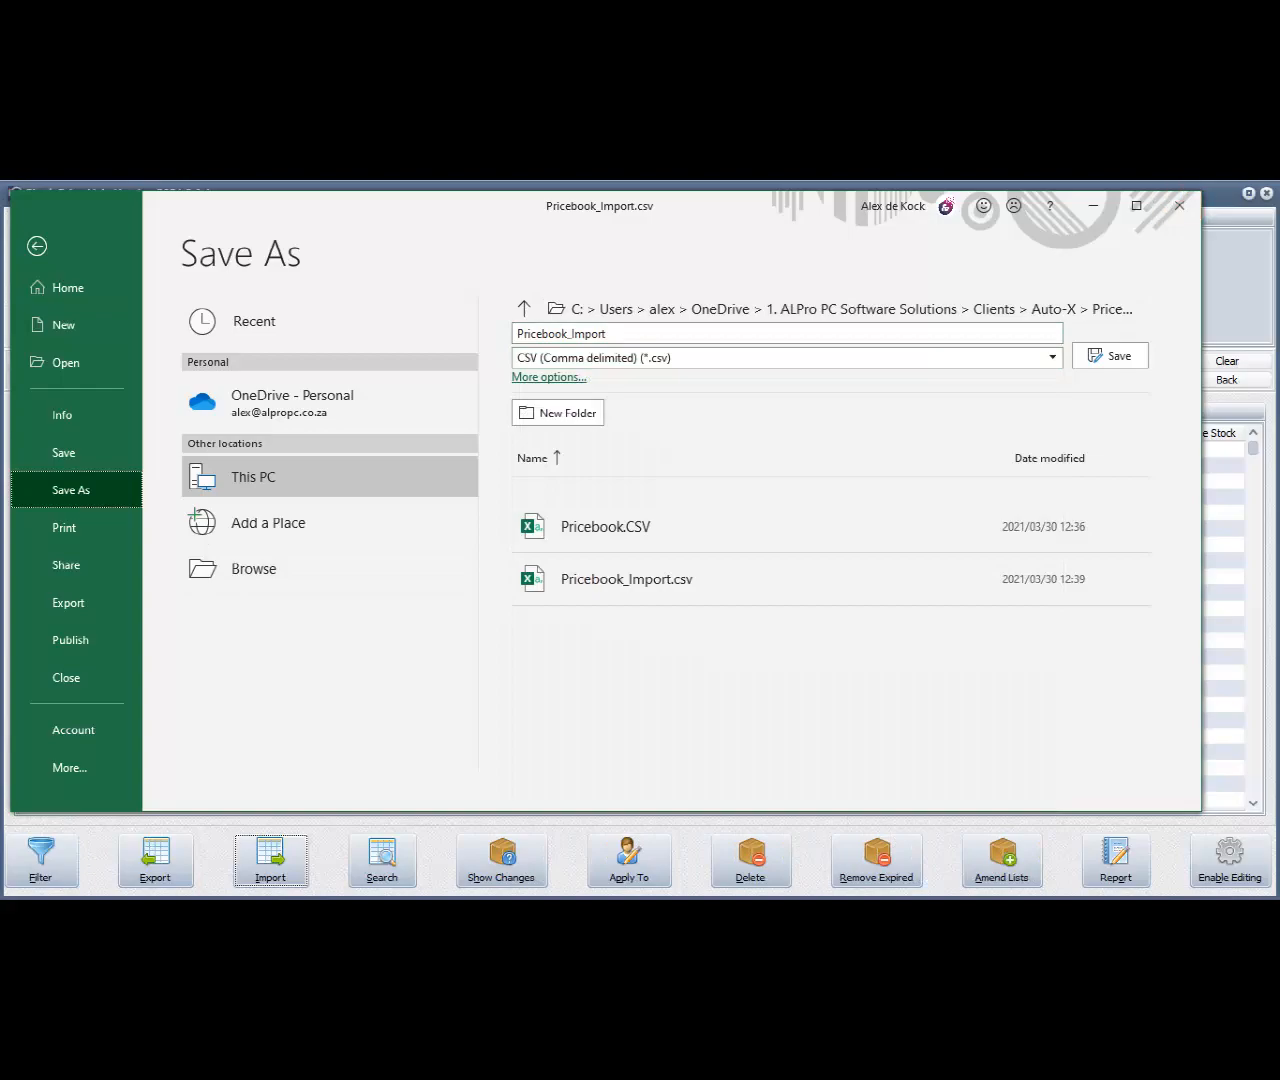
{"action": "left_click", "coordinate": [1179, 205]}
{"action": "left_click", "coordinate": [974, 687]}
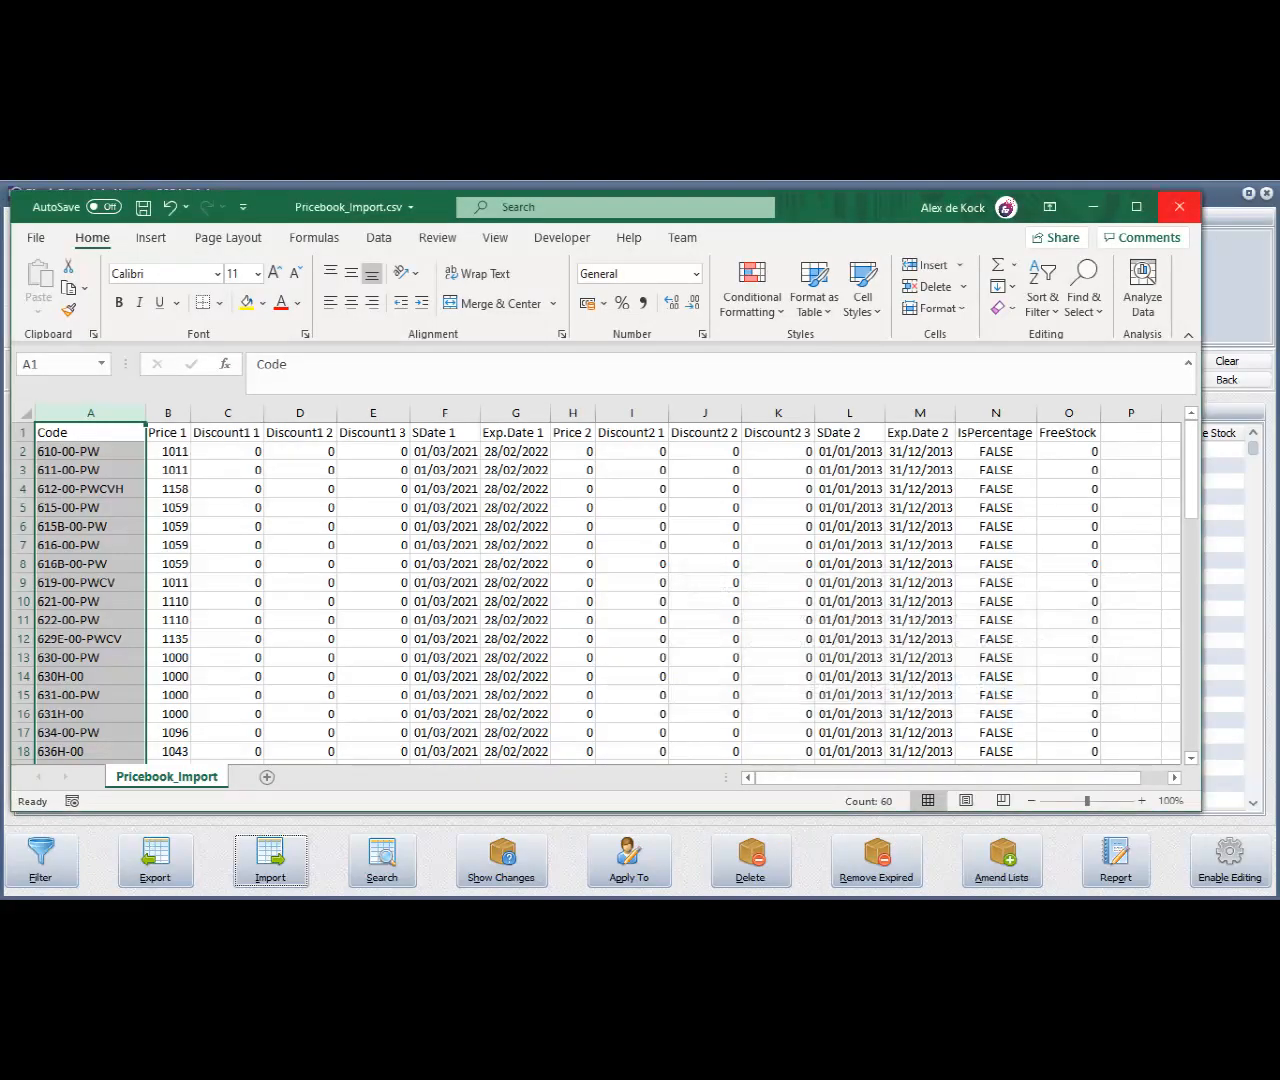
{"action": "left_click", "coordinate": [1093, 206]}
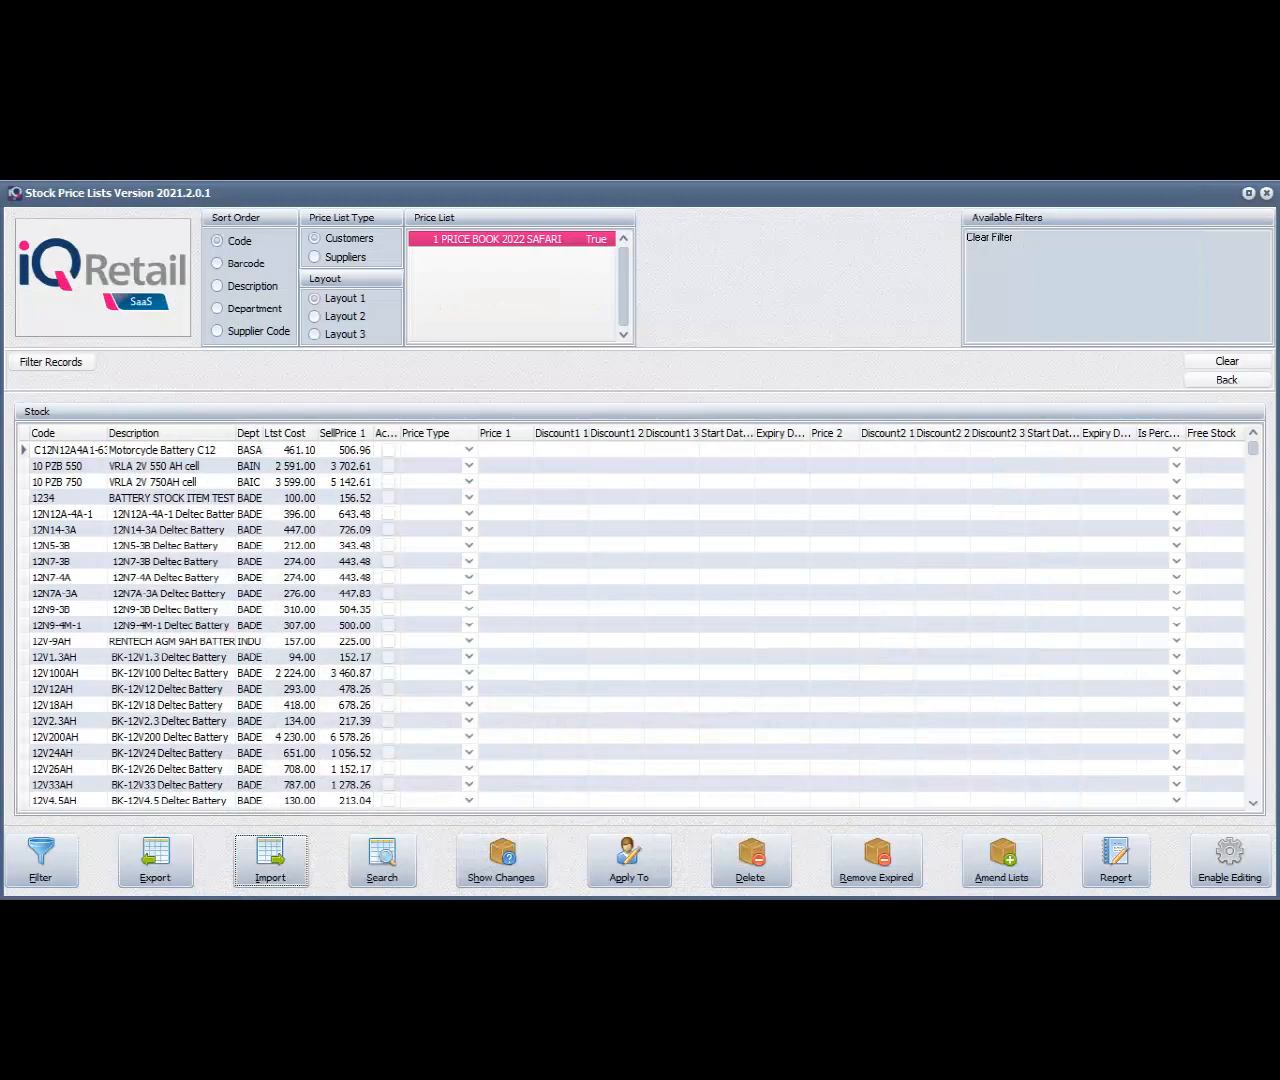
Import Pricebook_Import from the Desktop into the customer price list PRICE BOOK 2022 SAFARI, overriding its existing prices
{"action": "left_click", "coordinate": [270, 860]}
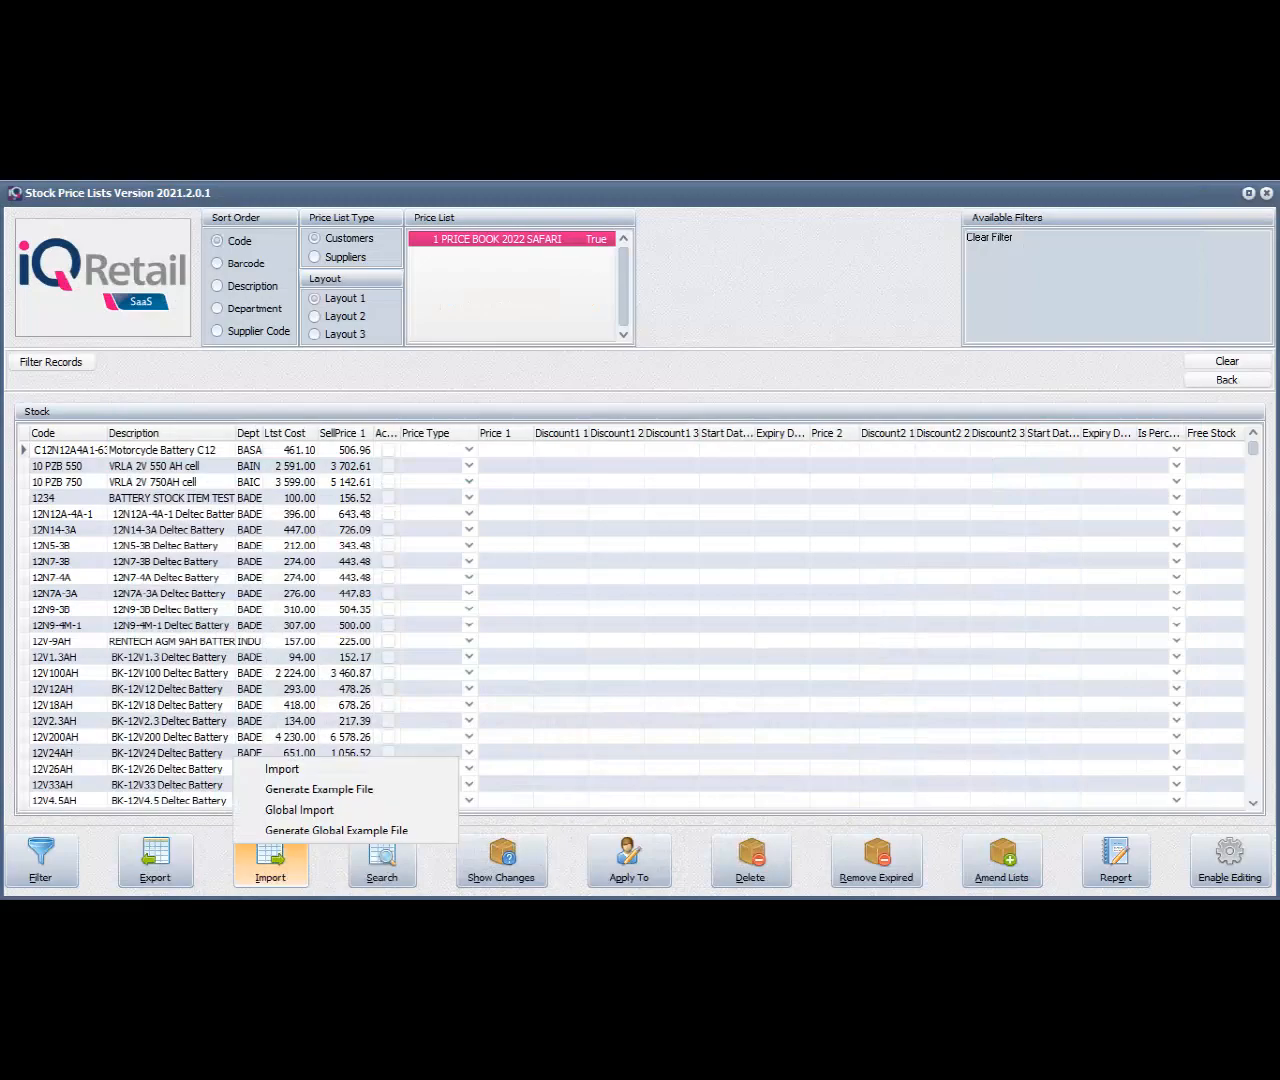
{"action": "left_click", "coordinate": [282, 768]}
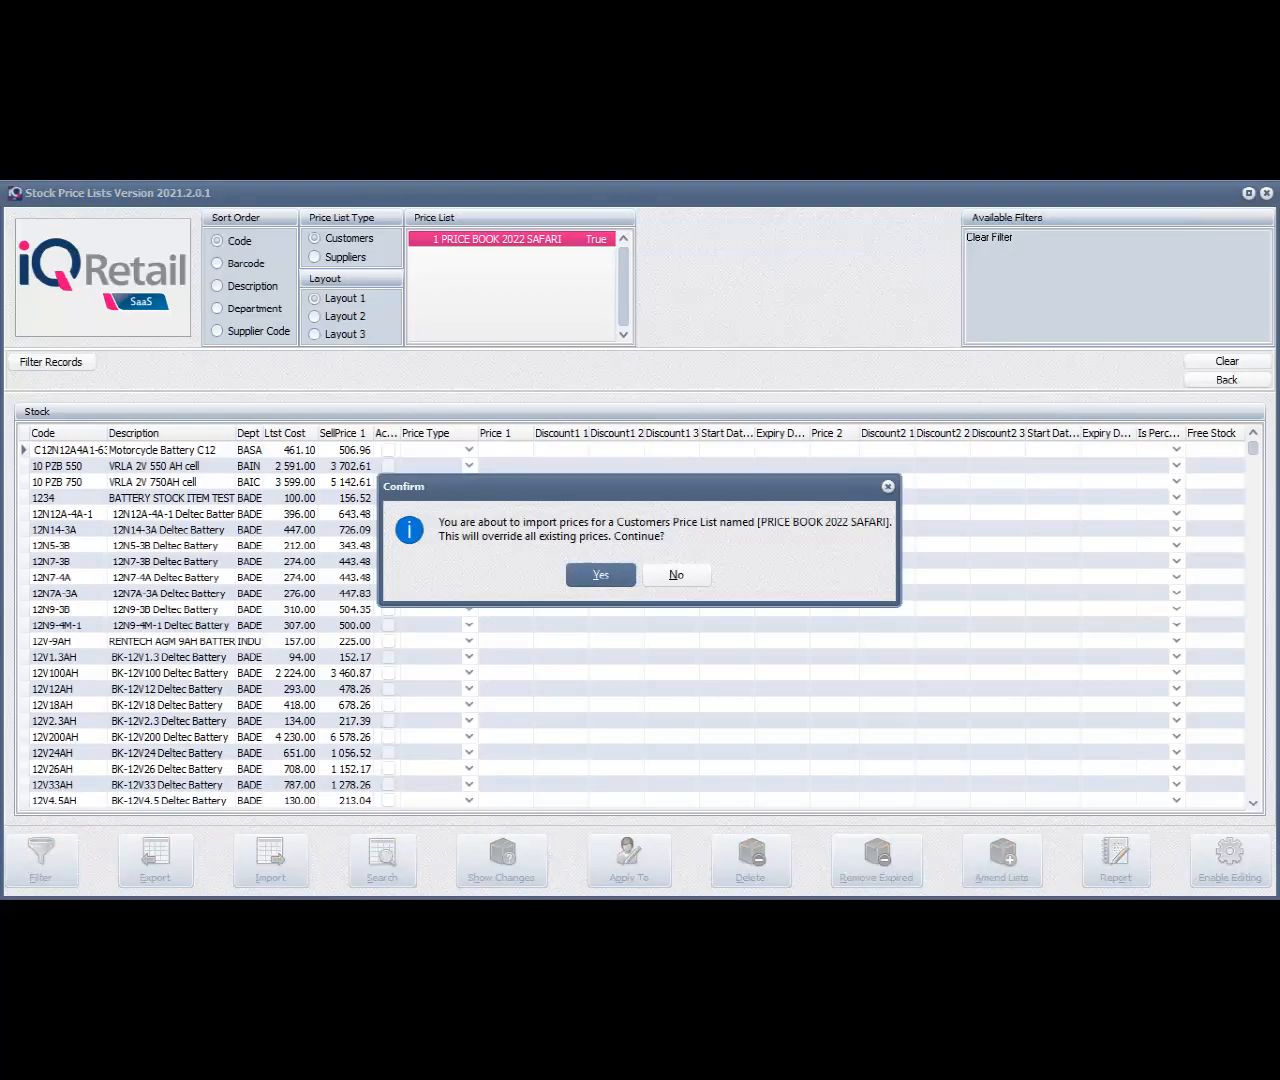
{"action": "key", "text": "Return"}
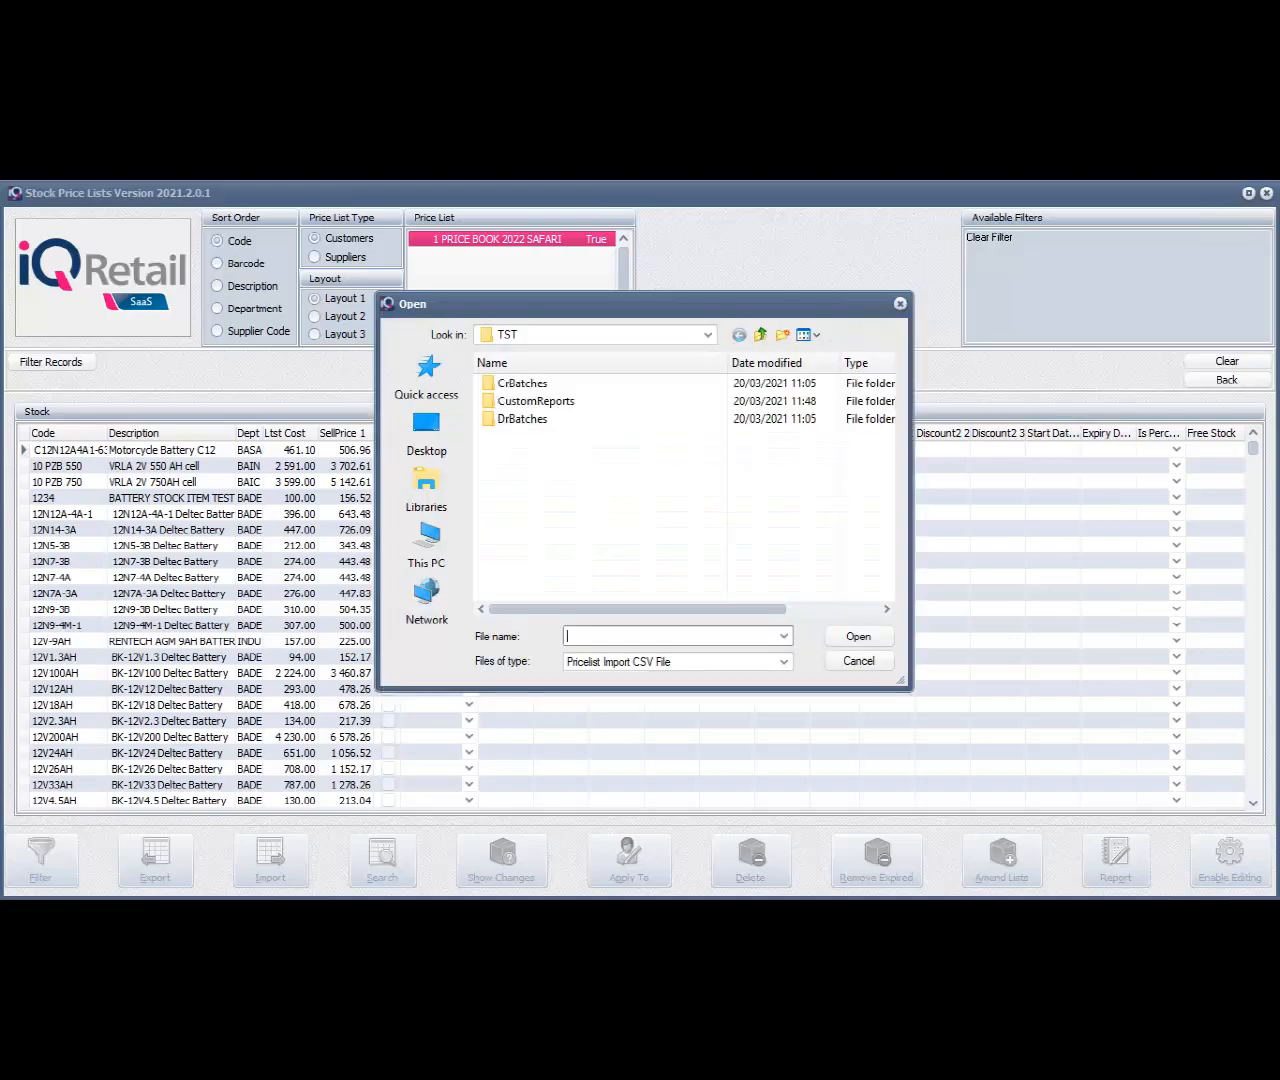
{"action": "left_click", "coordinate": [427, 436]}
{"action": "left_click", "coordinate": [542, 579]}
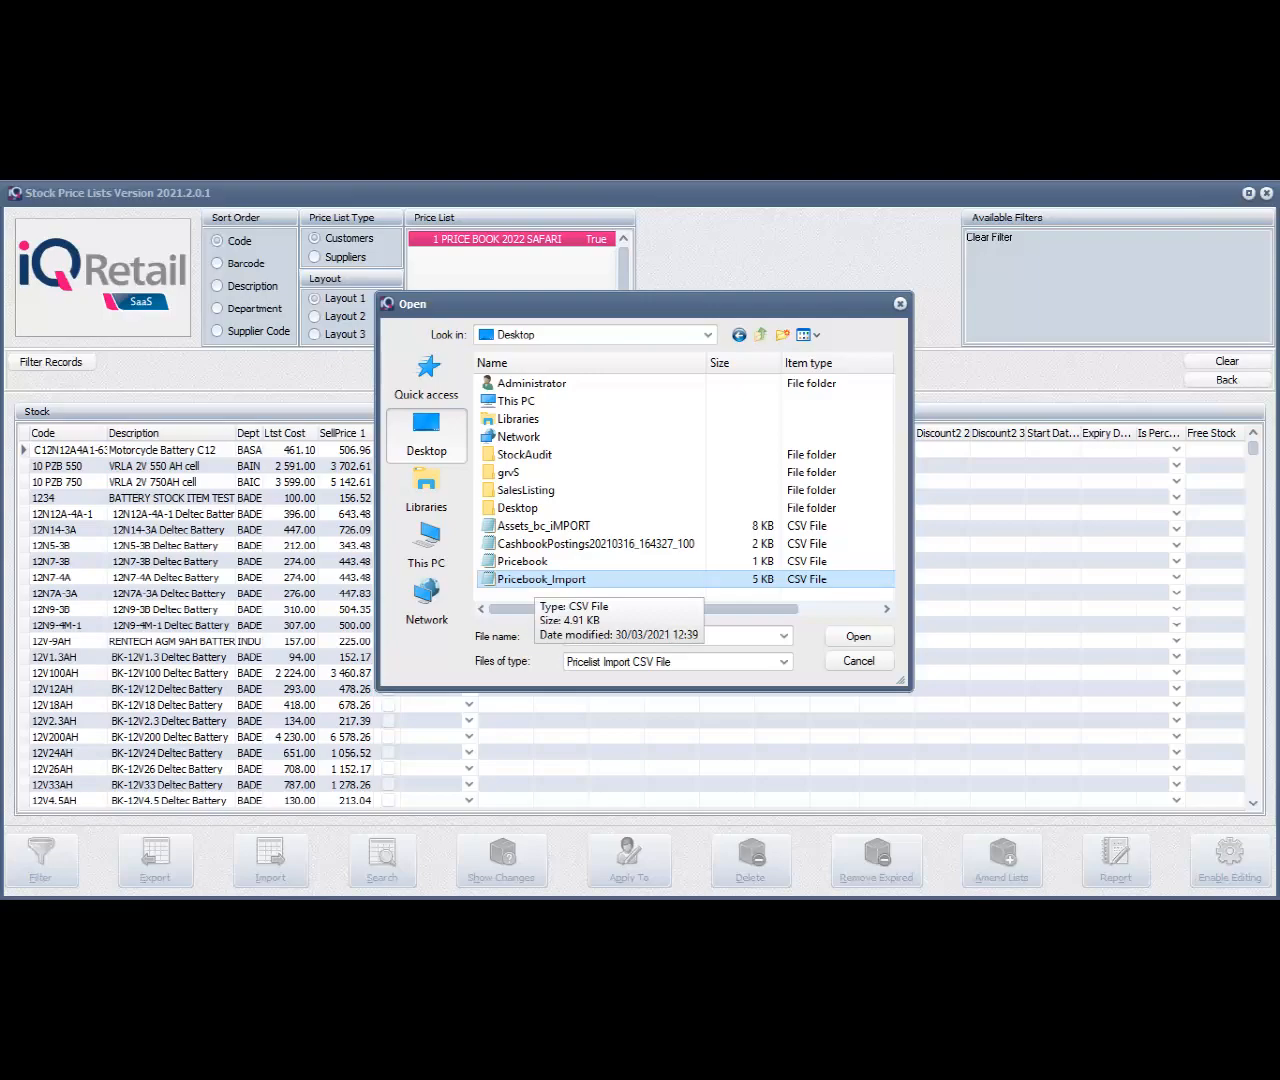
{"action": "key", "text": "Return"}
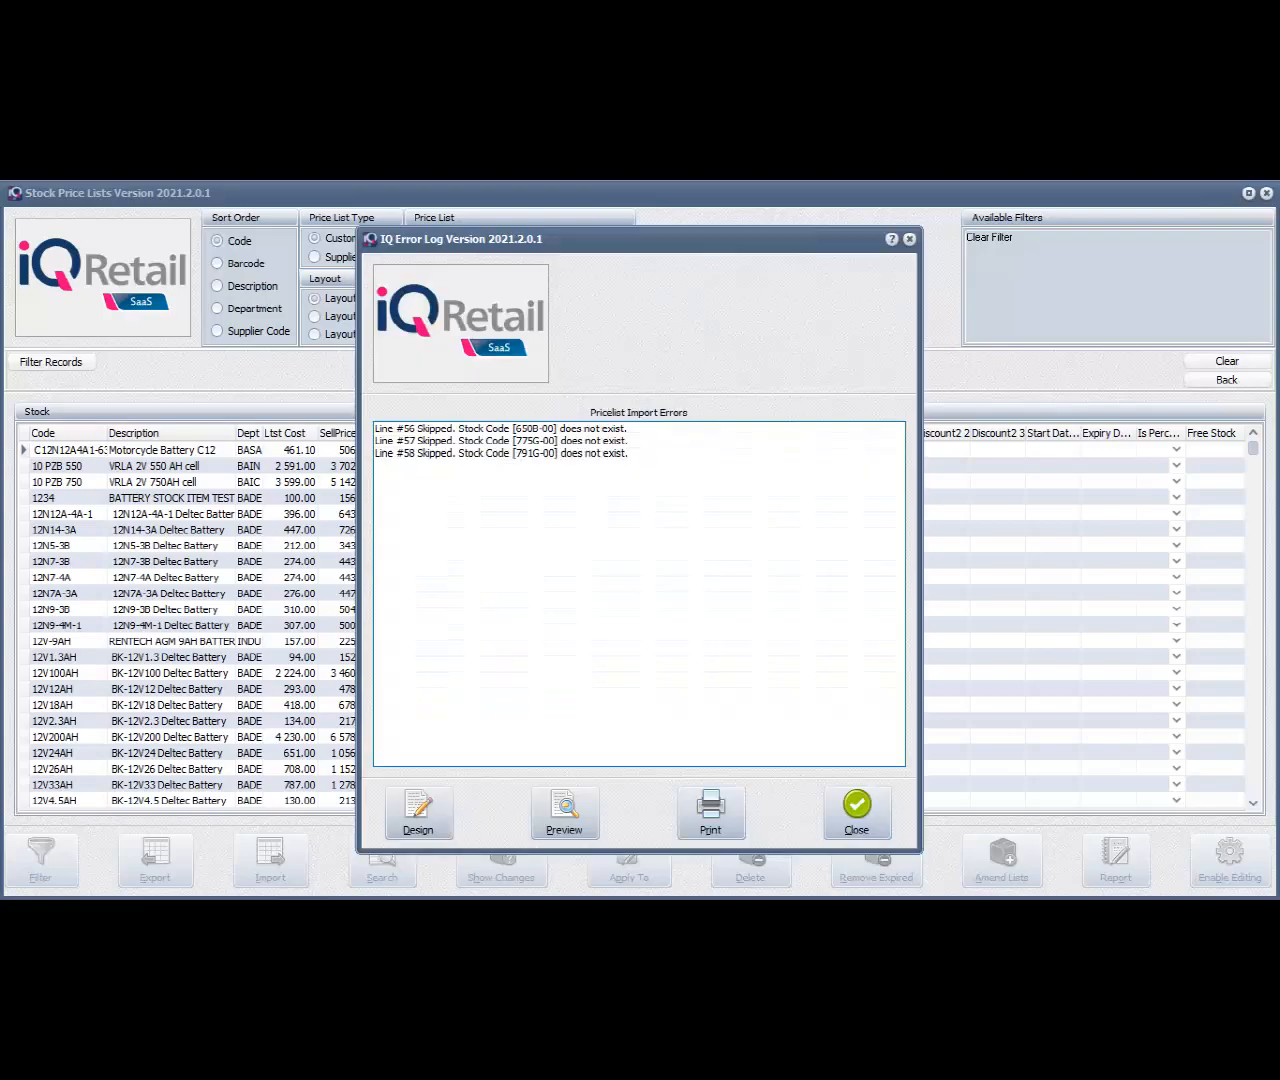
Review the skipped lines in the price list import error log, and show only the stock items with price list changes
{"action": "left_click", "coordinate": [500, 429]}
{"action": "left_click", "coordinate": [500, 441]}
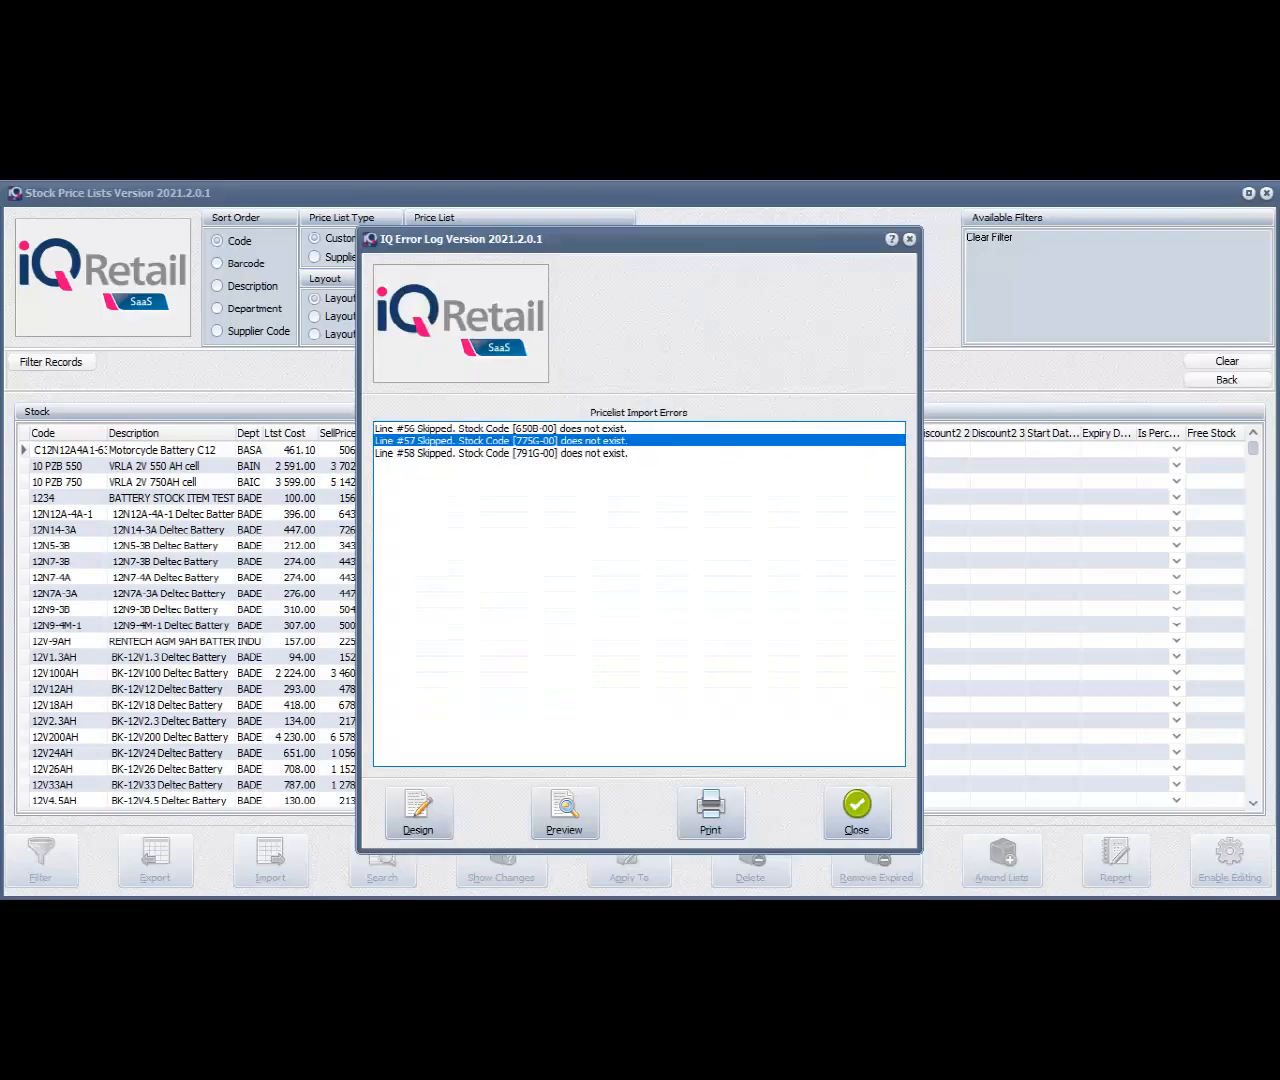
{"action": "left_click", "coordinate": [500, 454]}
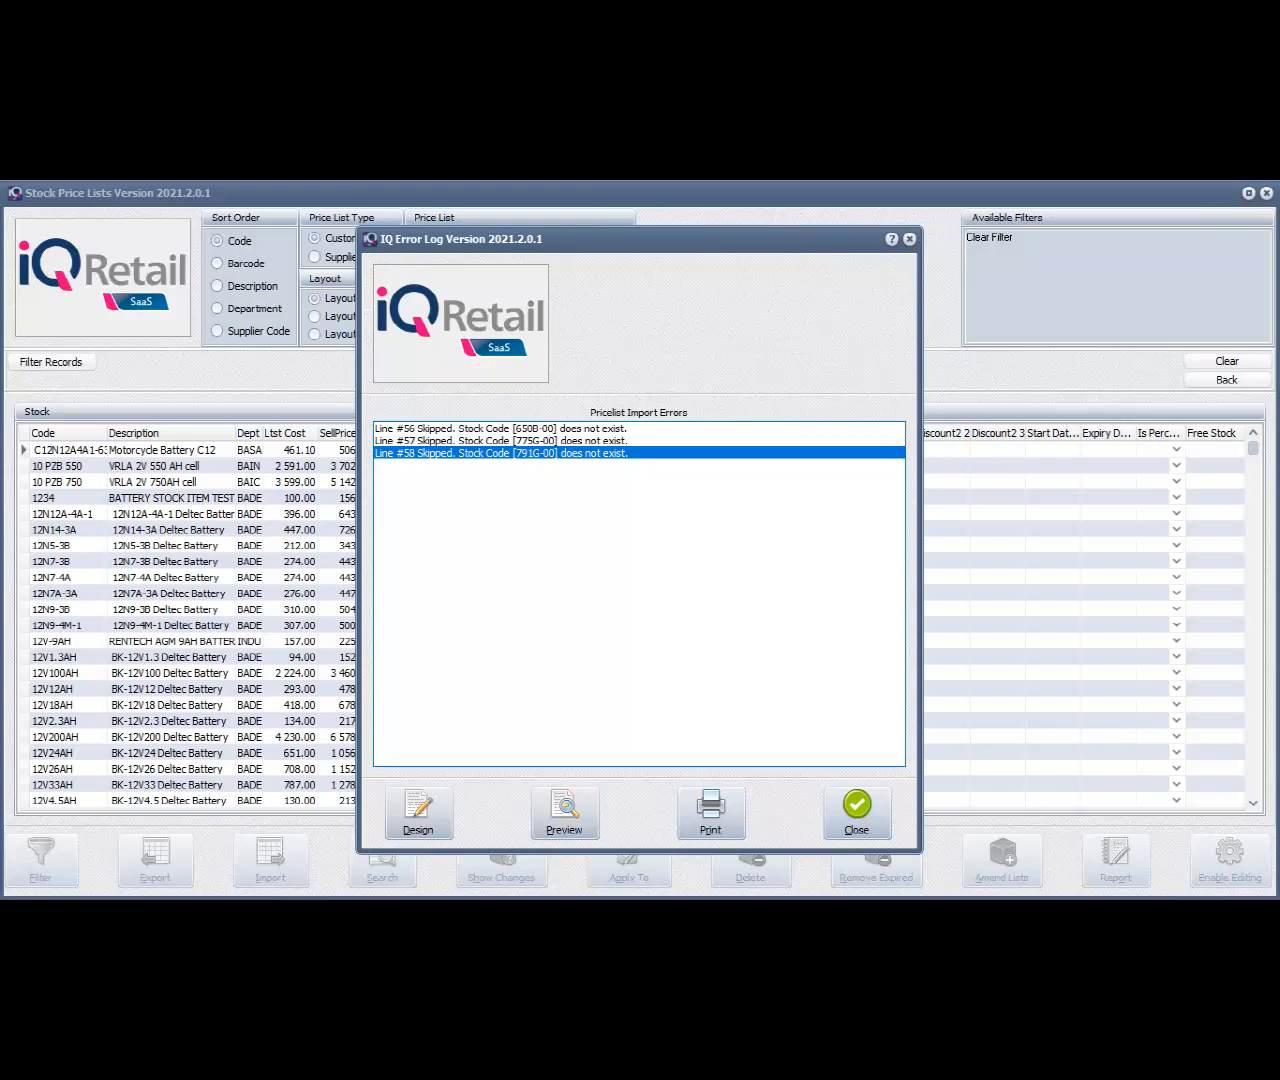
{"action": "left_click", "coordinate": [857, 813]}
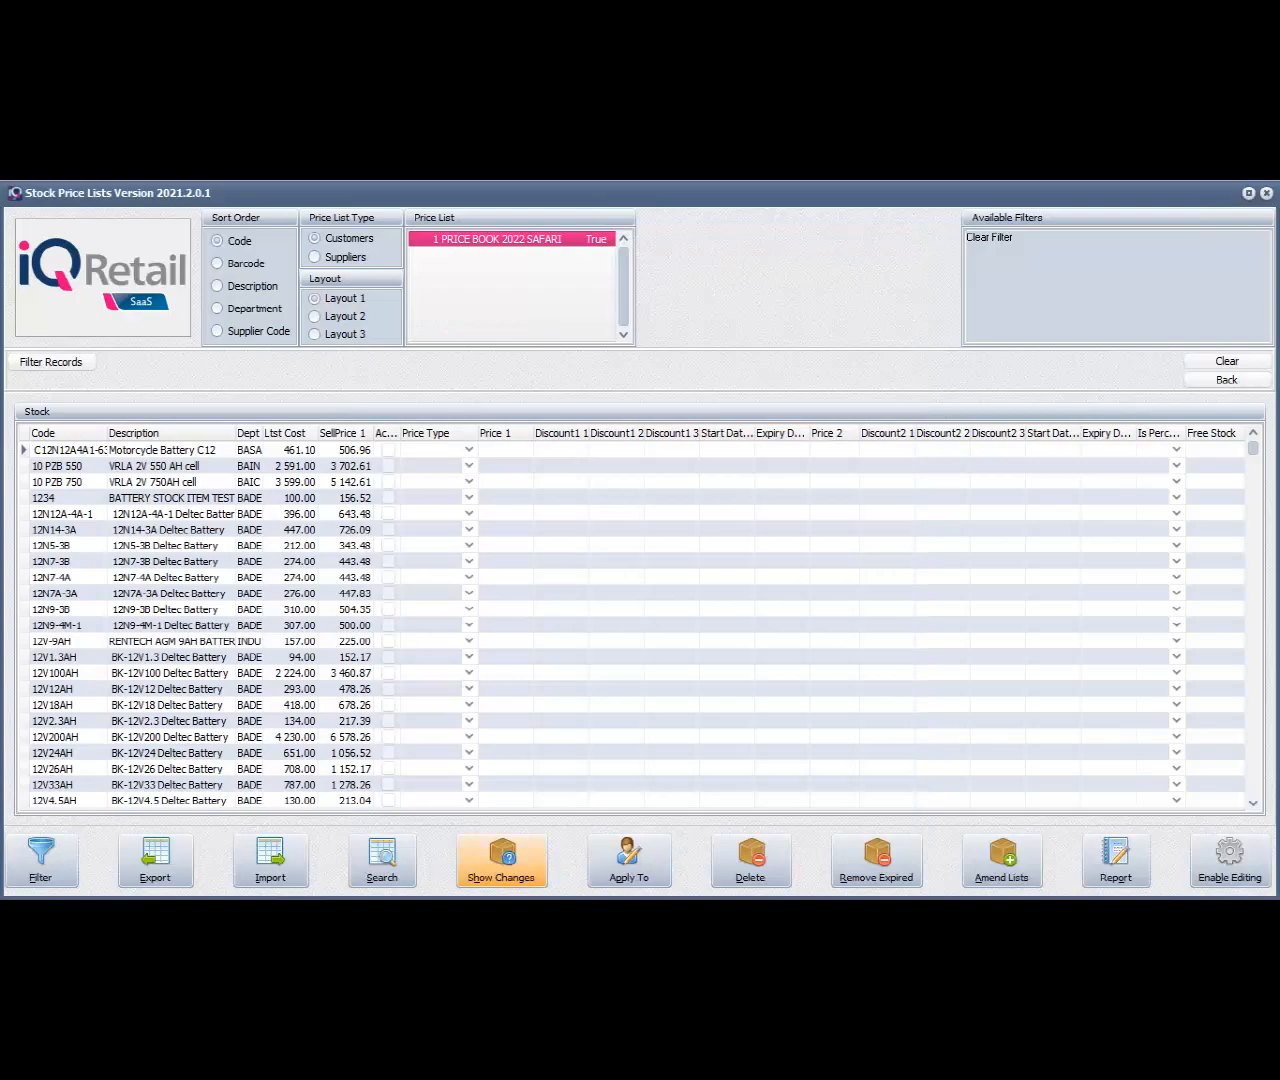
{"action": "left_click", "coordinate": [501, 860]}
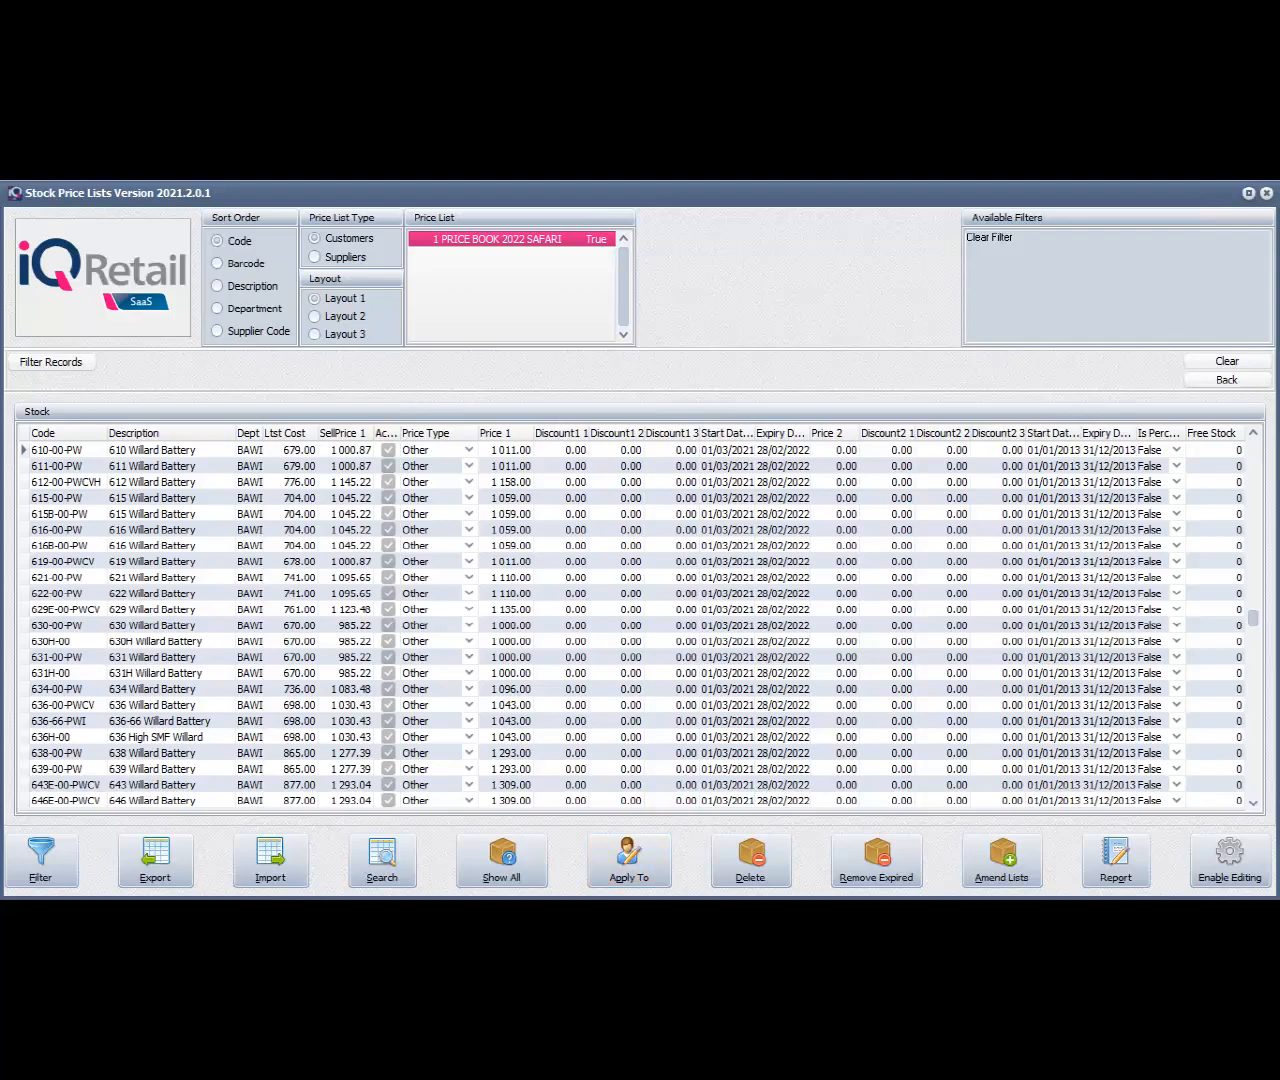
Start applying the current price list to customers, re-entering the system's confirmation code in the Your Code field
{"action": "left_click", "coordinate": [629, 860]}
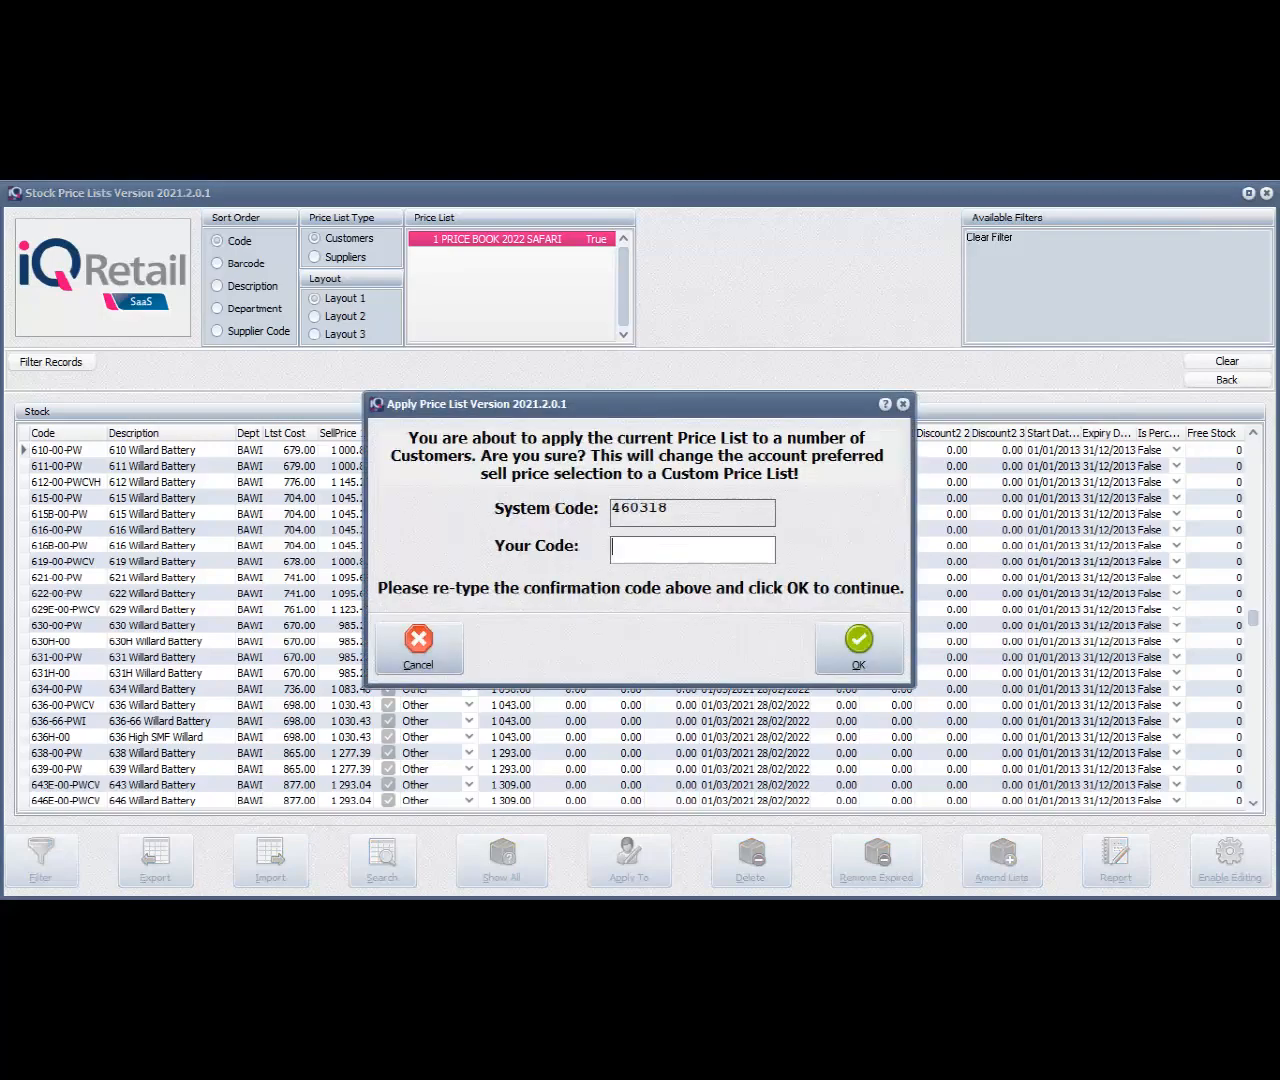
{"action": "type", "text": "460318"}
{"action": "left_click", "coordinate": [858, 645]}
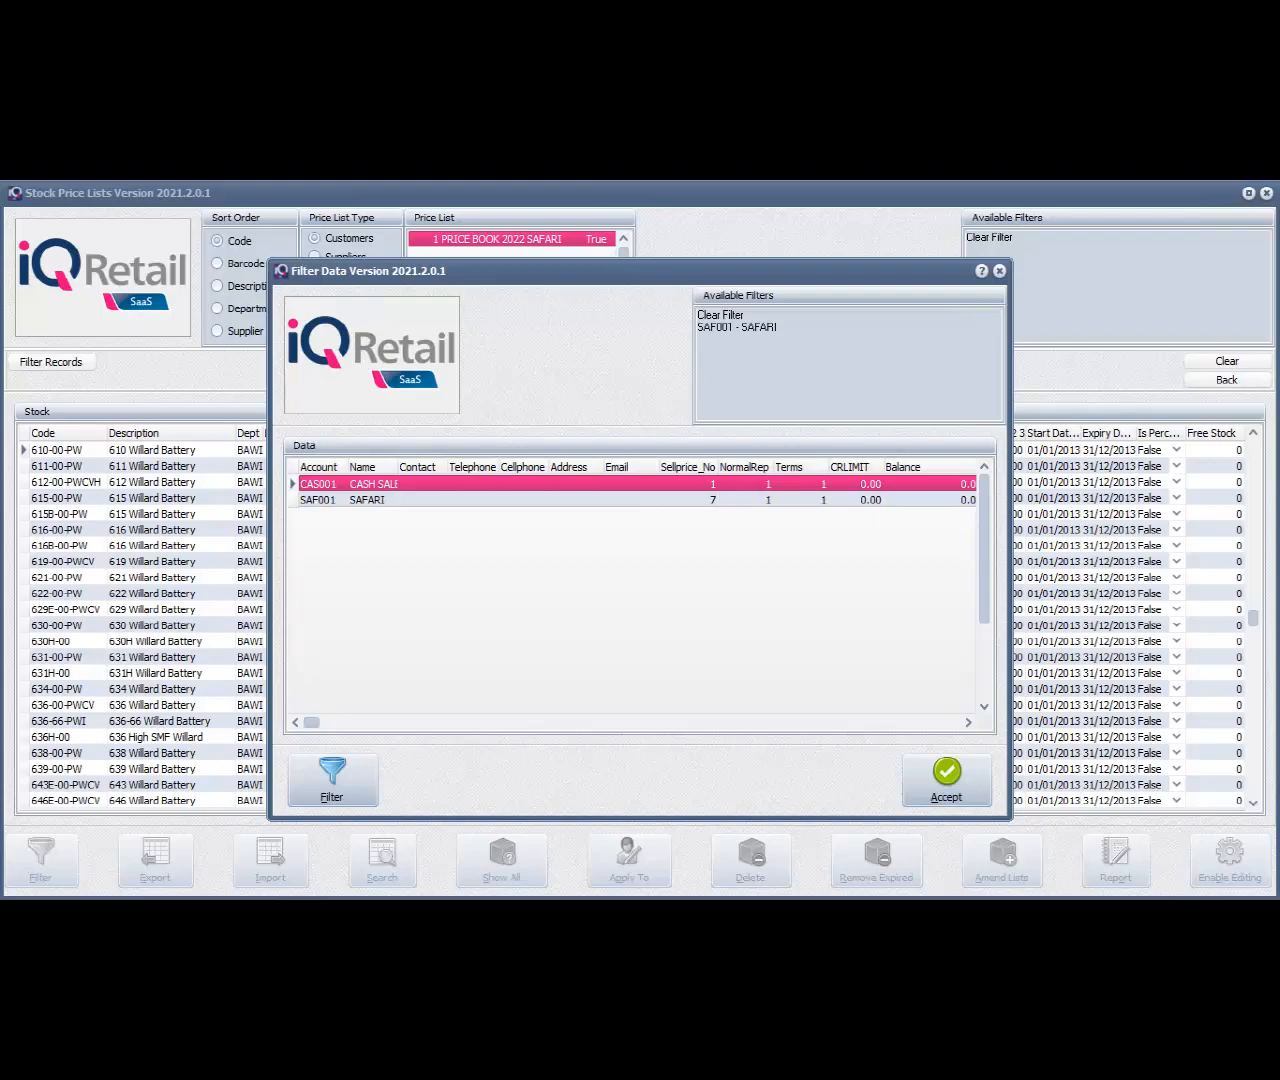
Filter the customers by ACCOUNT like SAFARI's account number and apply the price list to that account
{"action": "left_click", "coordinate": [332, 780]}
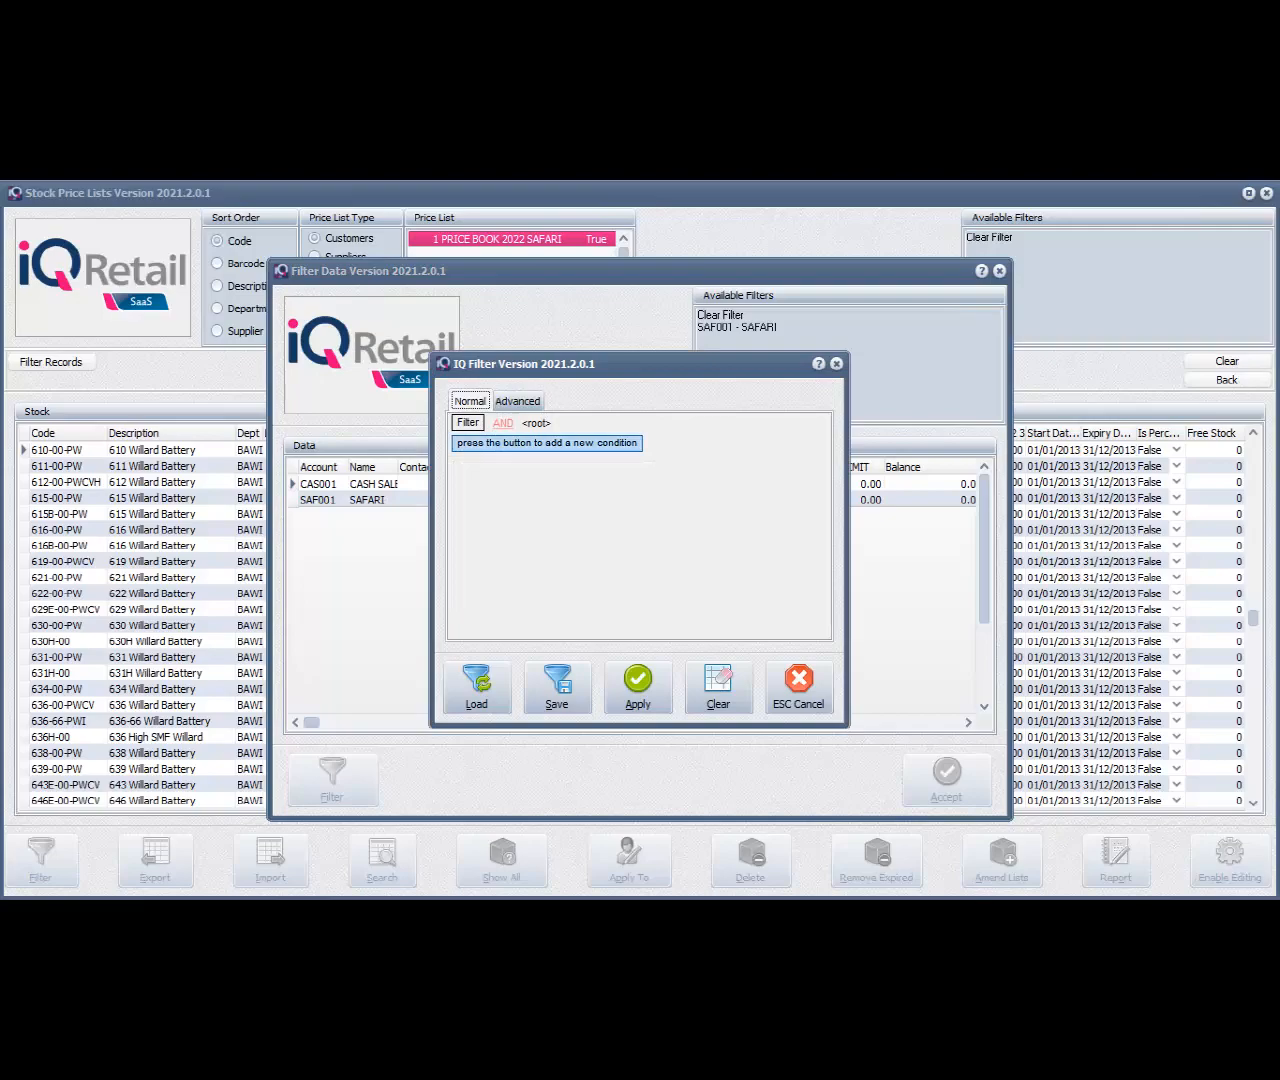
{"action": "left_click", "coordinate": [547, 443]}
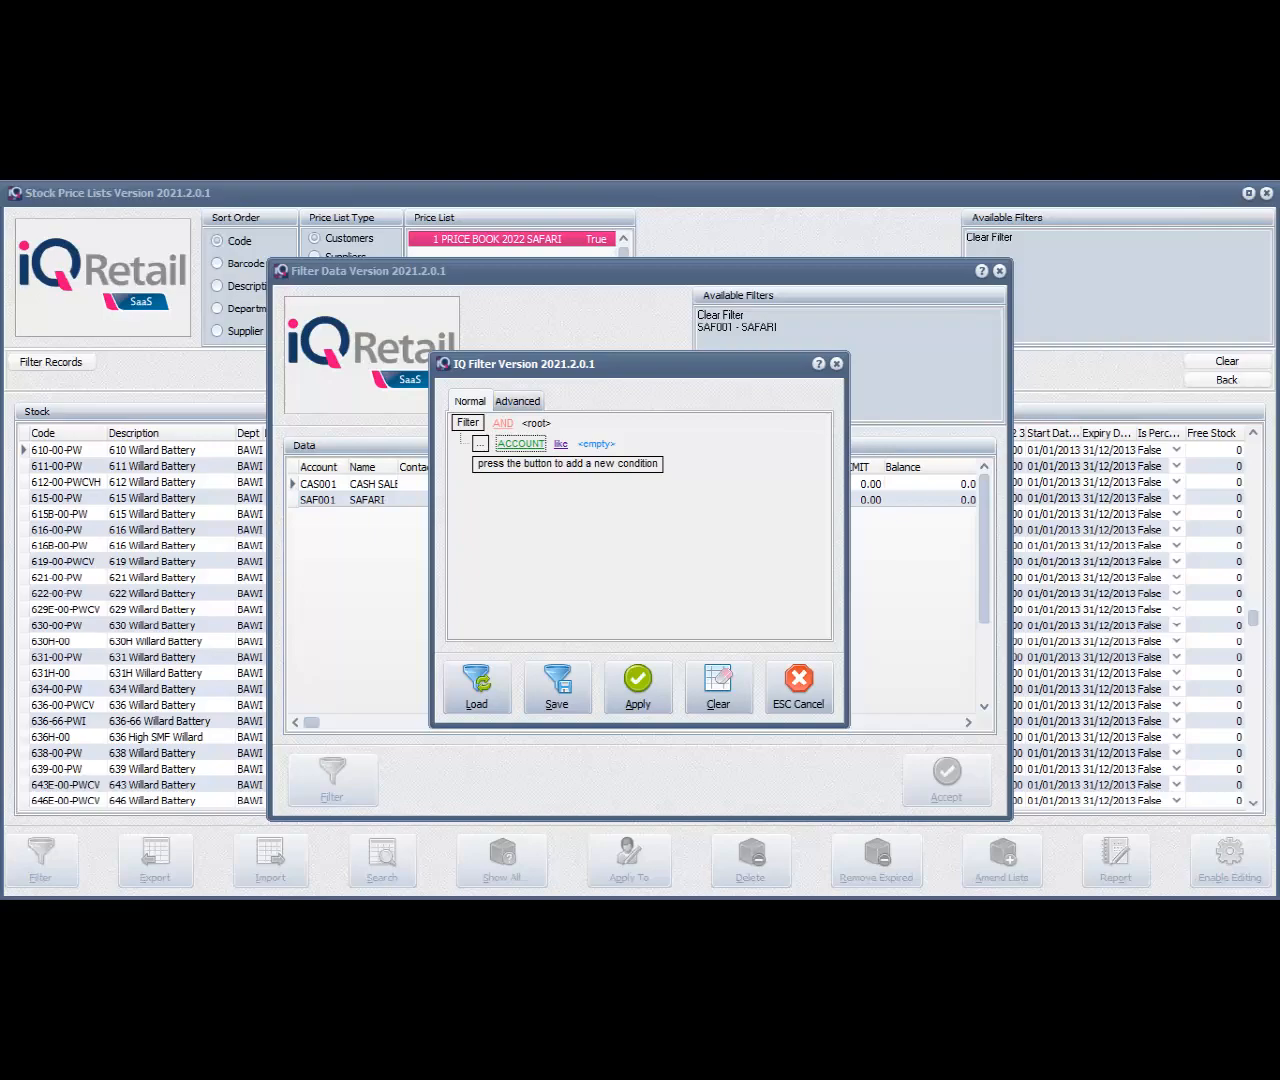
{"action": "left_click", "coordinate": [597, 444]}
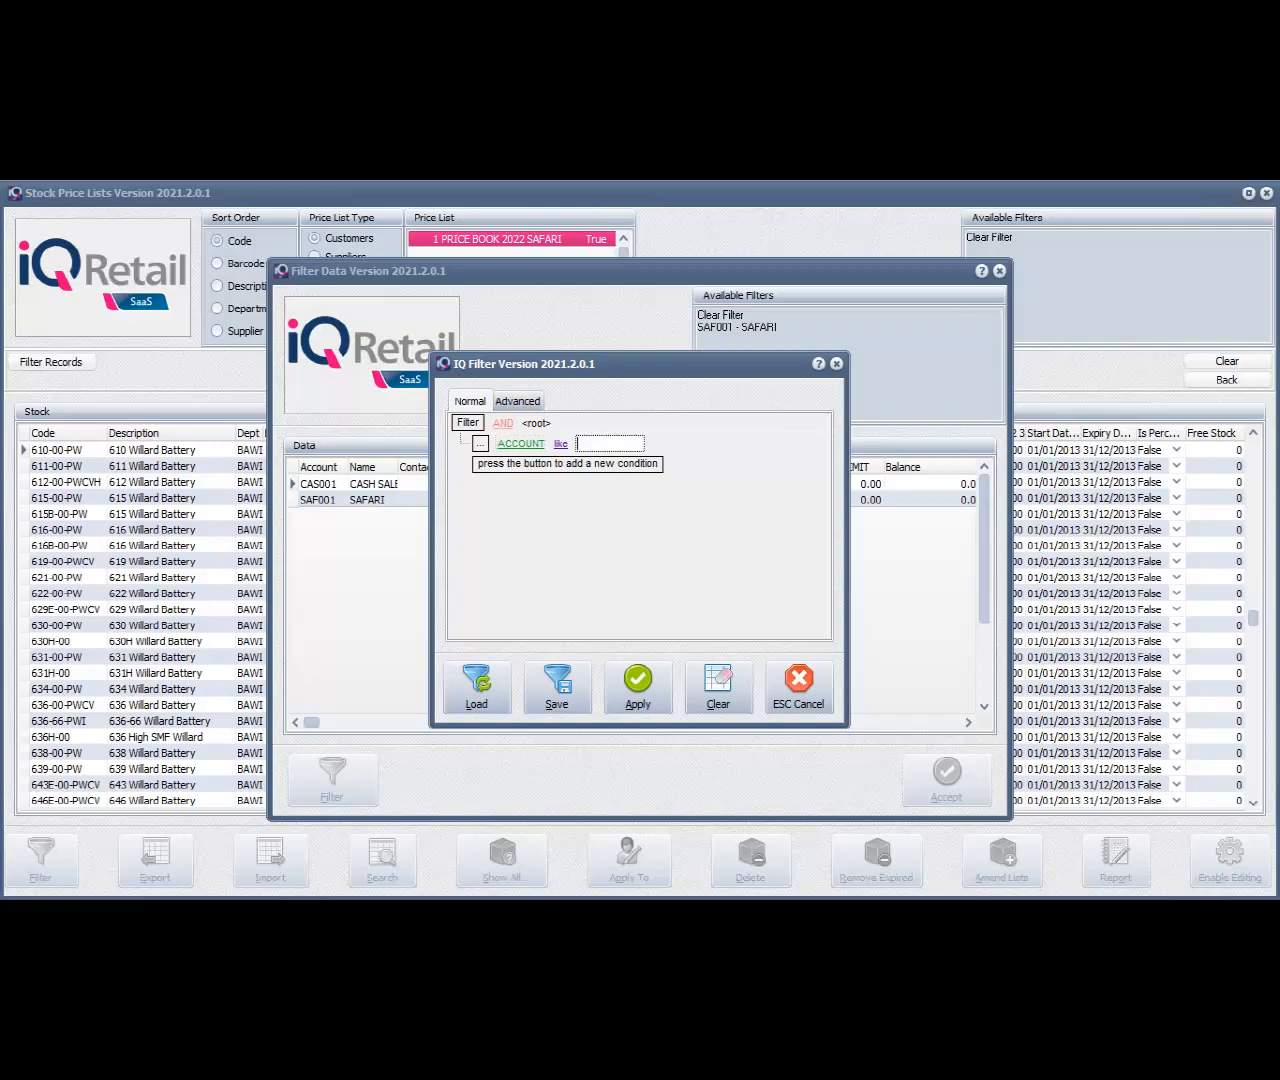
{"action": "type", "text": "SAF001"}
{"action": "key", "text": "Return"}
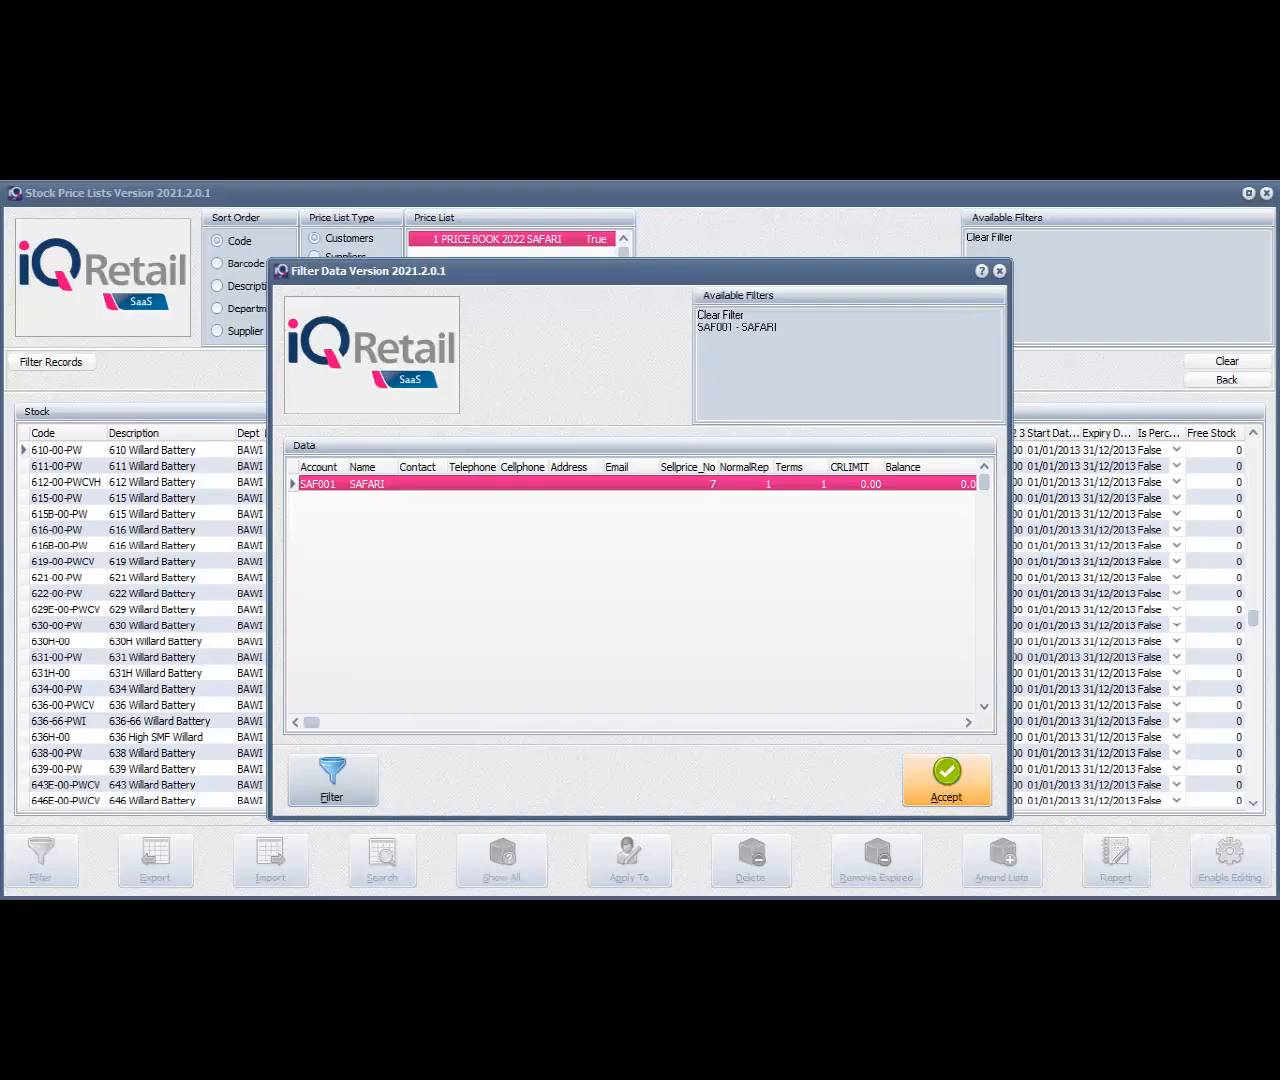
{"action": "left_click", "coordinate": [947, 780]}
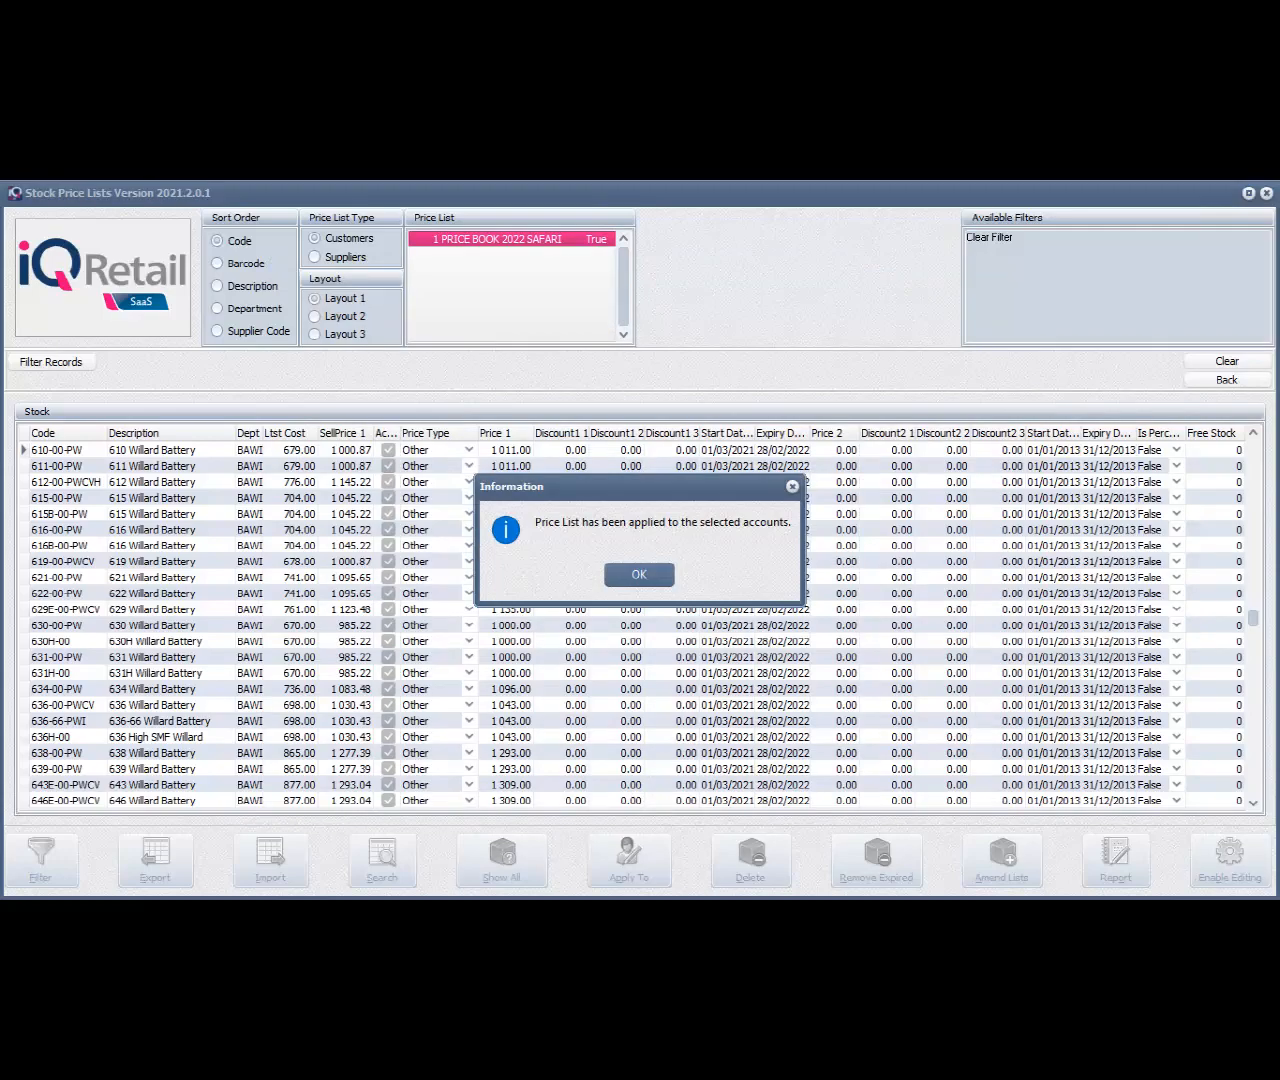
{"action": "key", "text": "Return"}
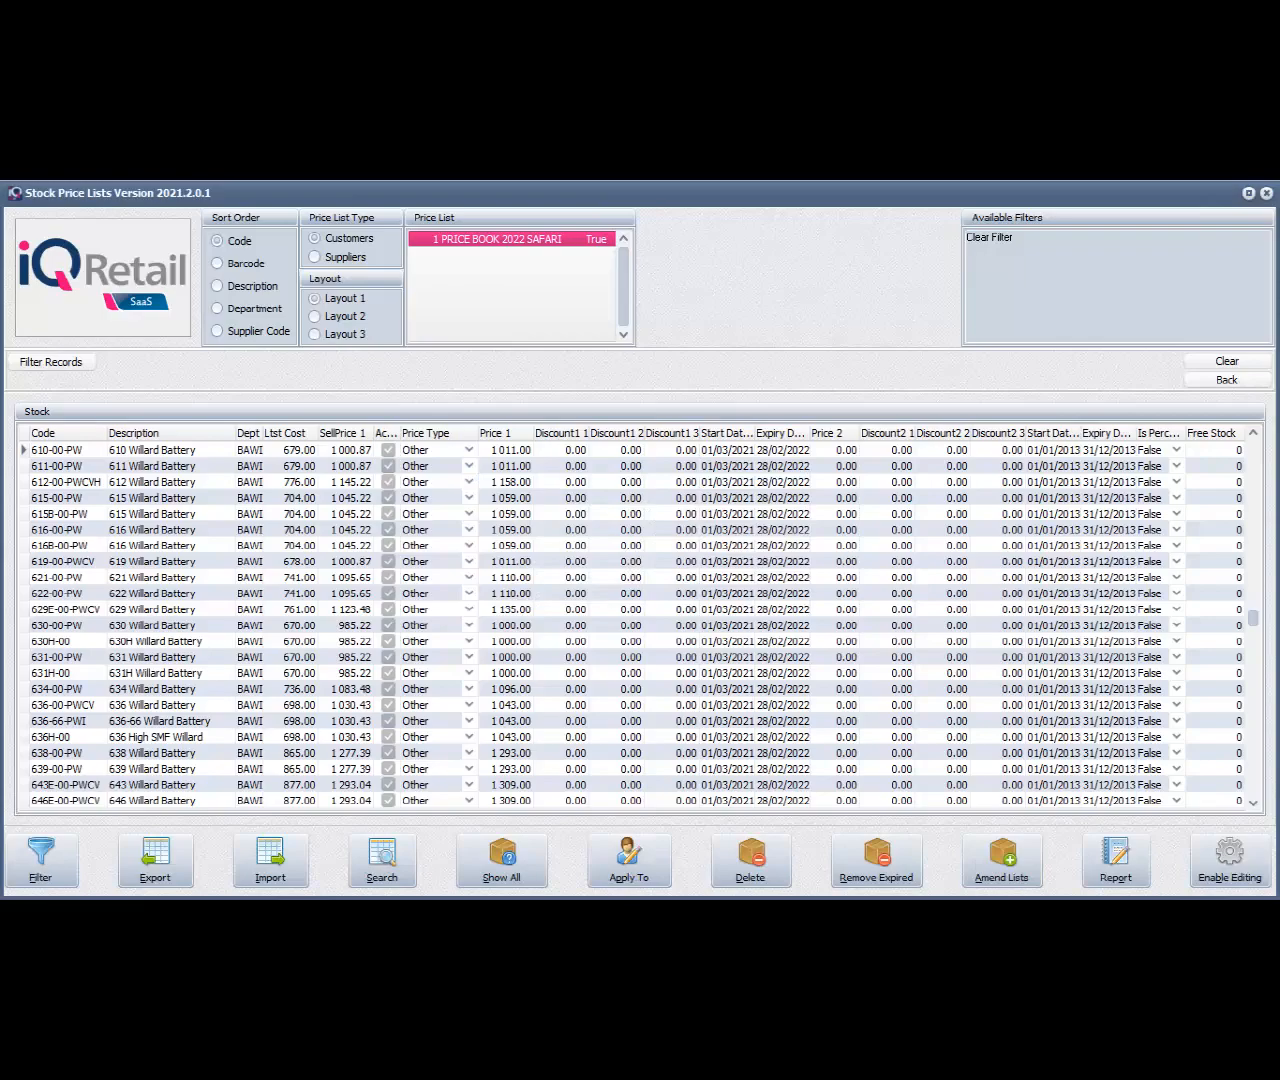
Leave the stock price lists and open debtor maintenance
{"action": "key", "text": "Escape"}
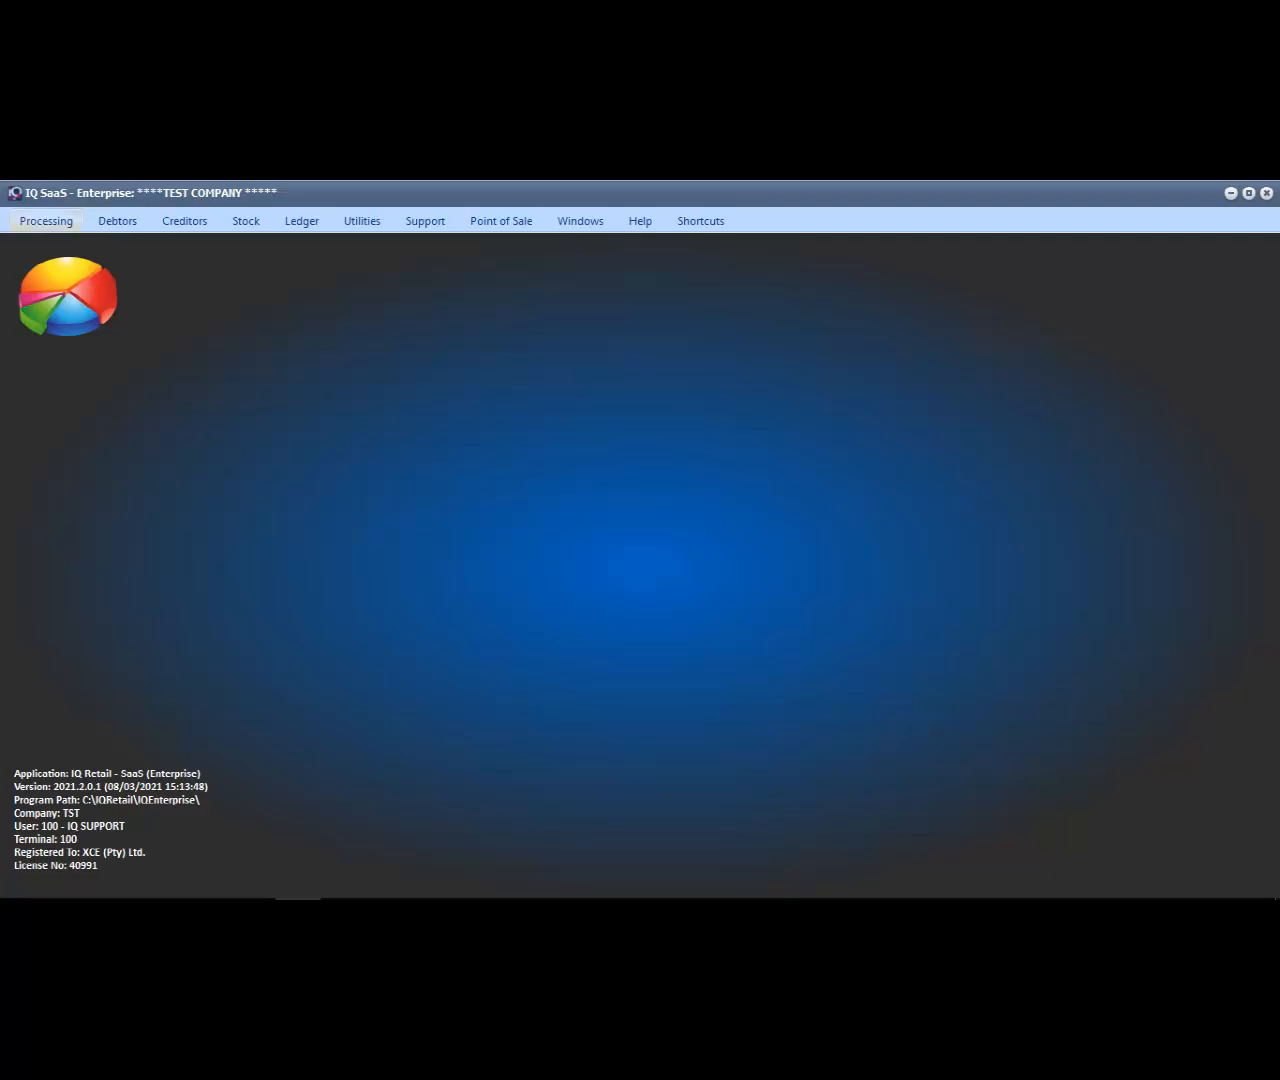
{"action": "left_click", "coordinate": [117, 221]}
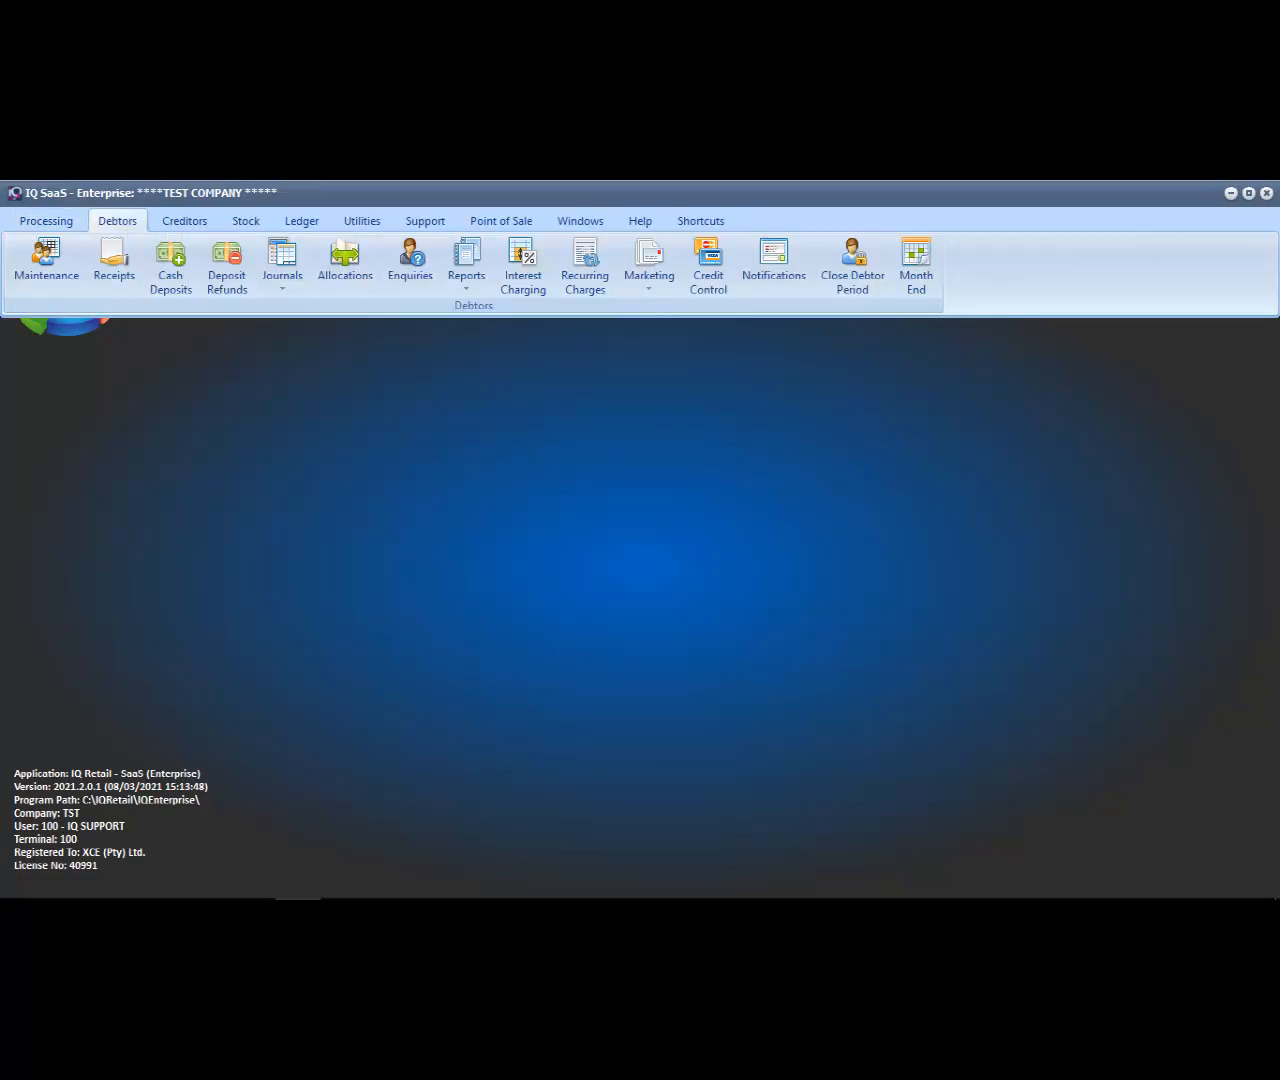
{"action": "left_click", "coordinate": [46, 262]}
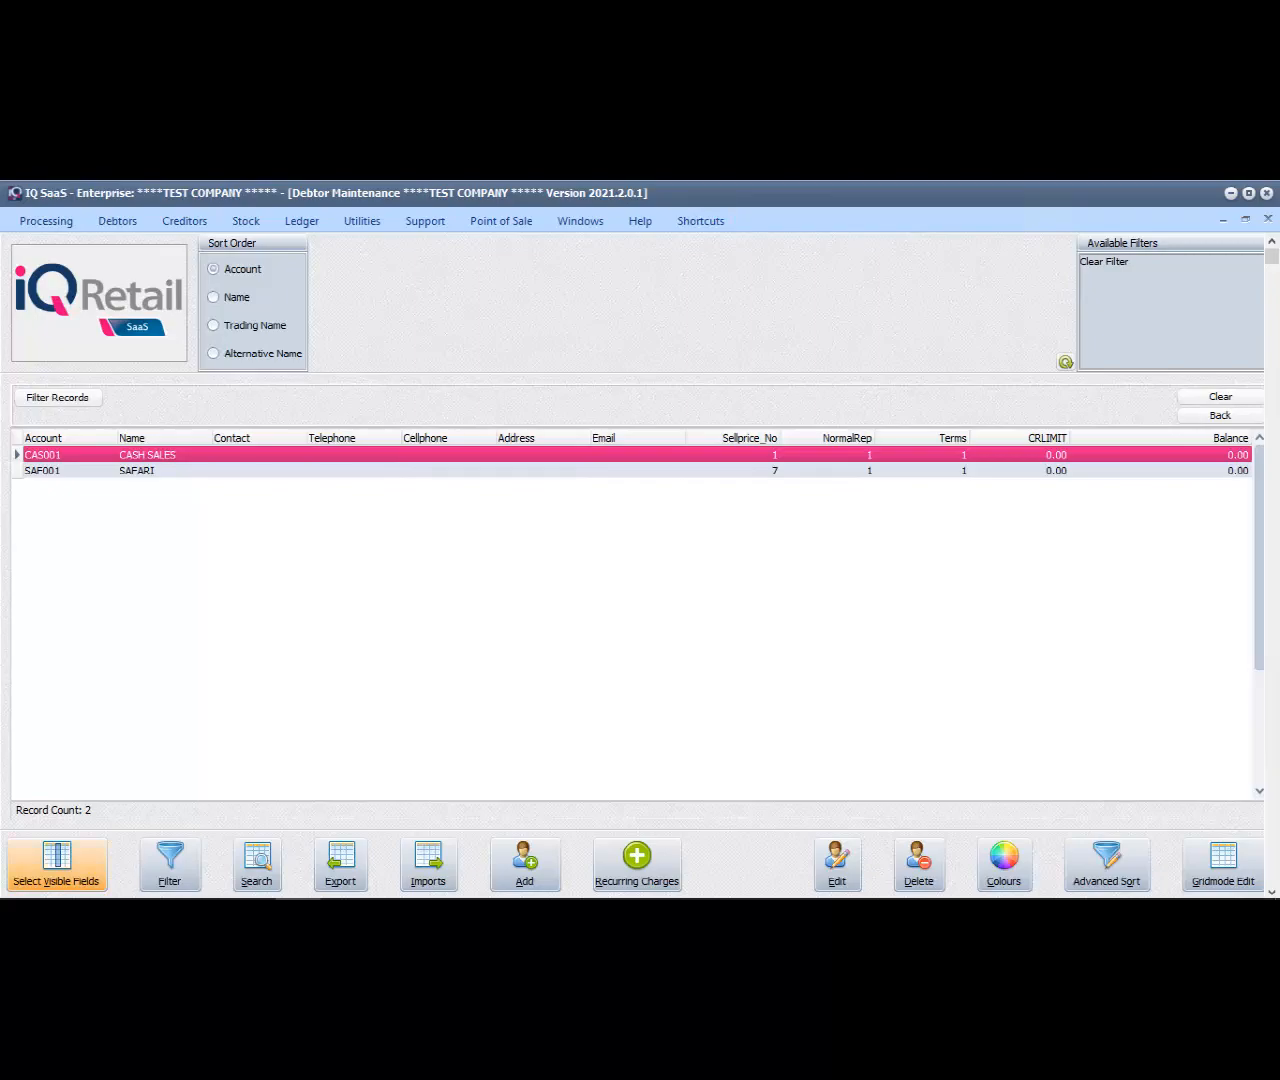
Check the SELLPRICE_NO entry among the debtor grid's visible fields, and examine the SAFARI debtor's row
{"action": "left_click", "coordinate": [56, 862]}
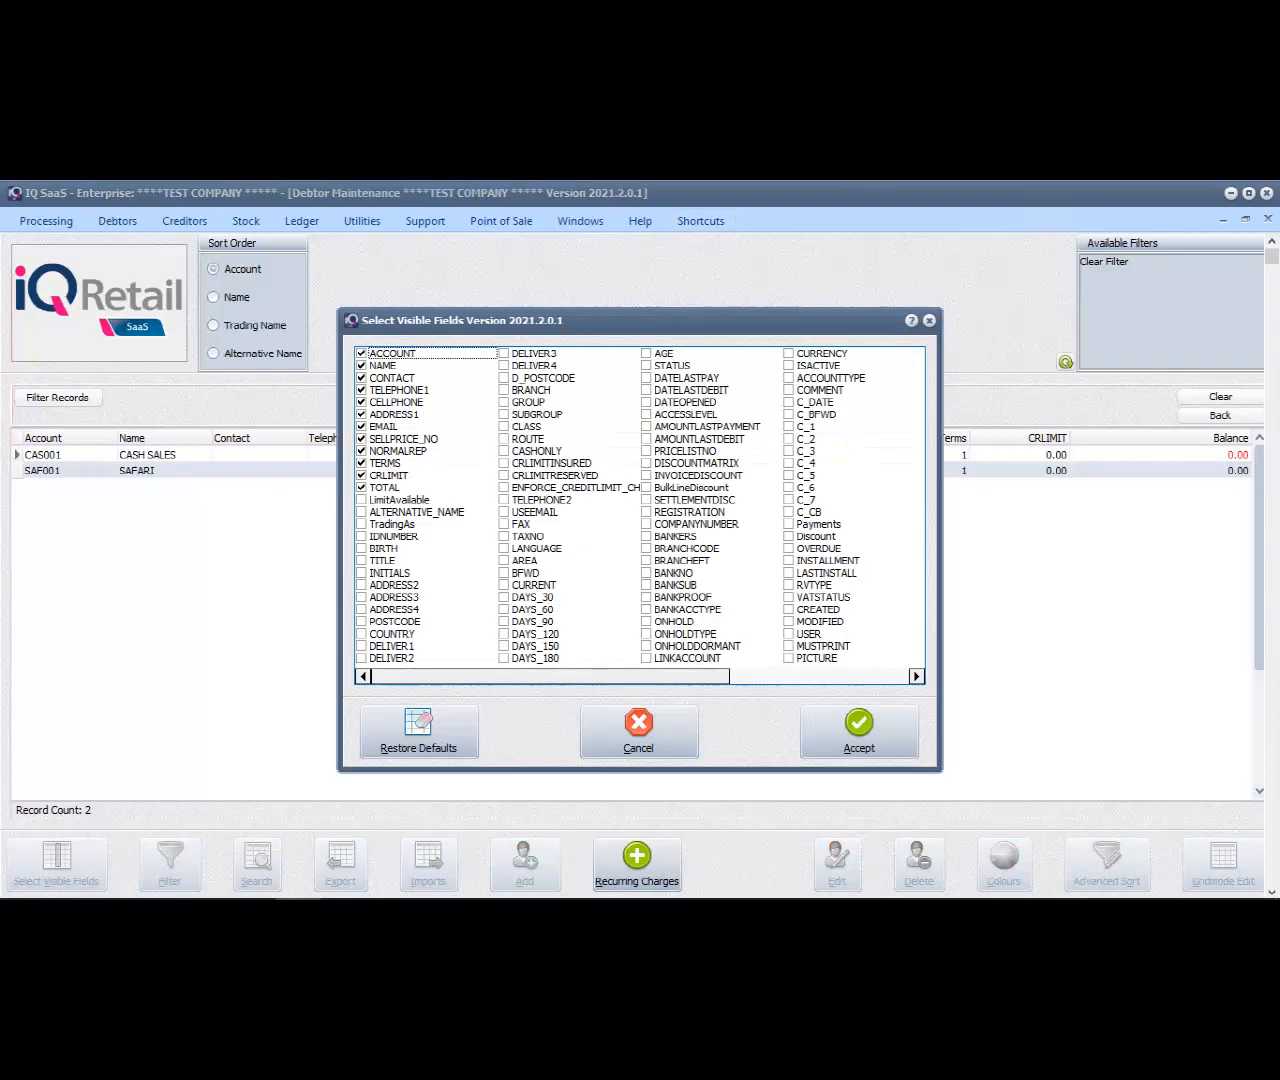
{"action": "left_click", "coordinate": [404, 439]}
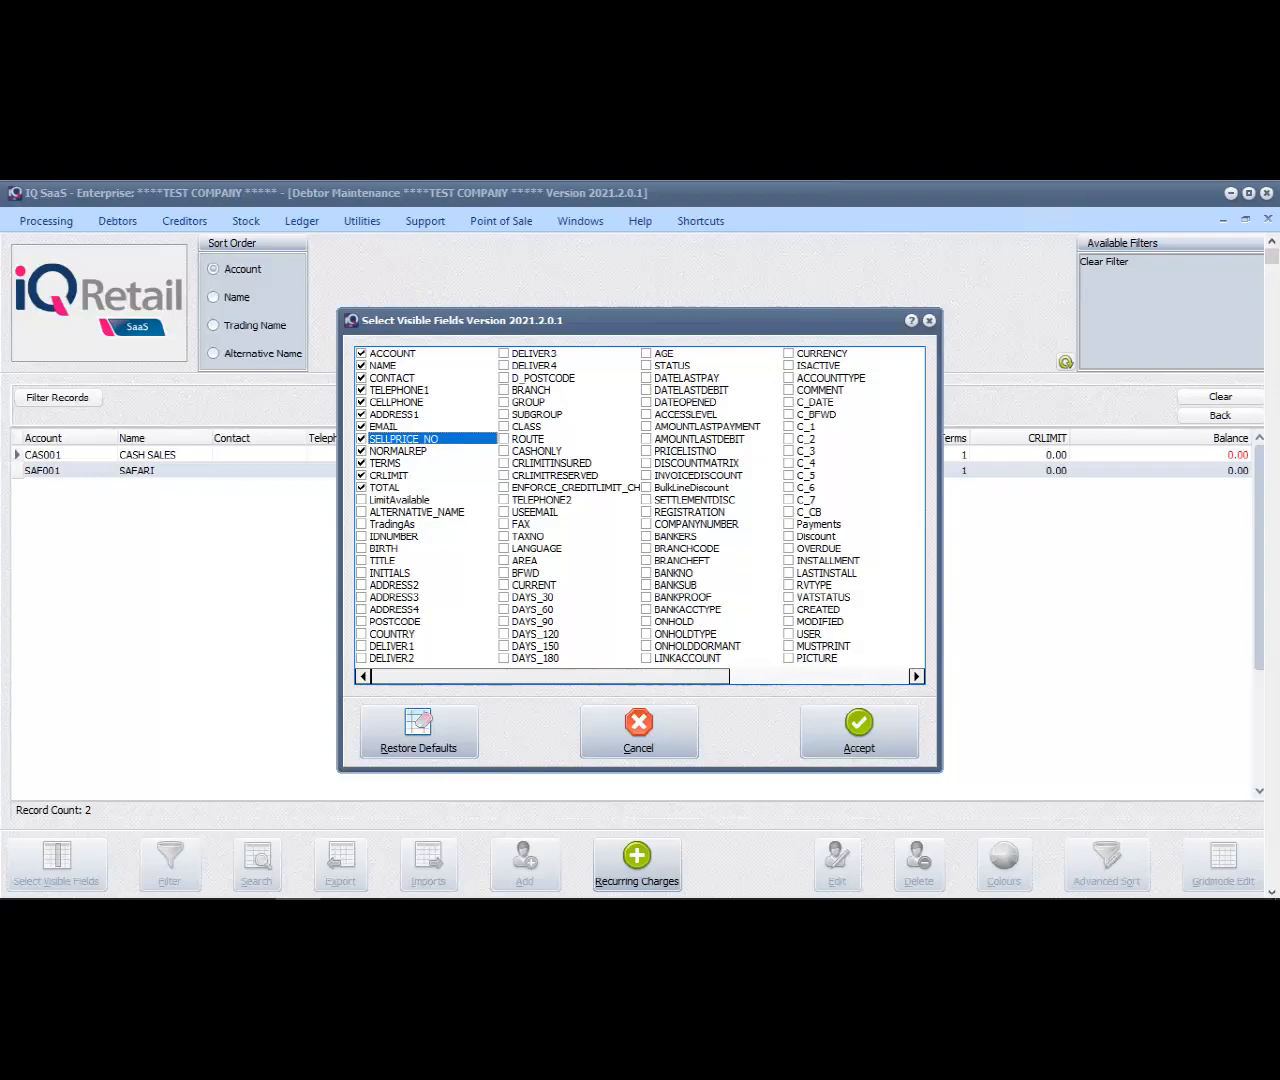
{"action": "left_click", "coordinate": [929, 320]}
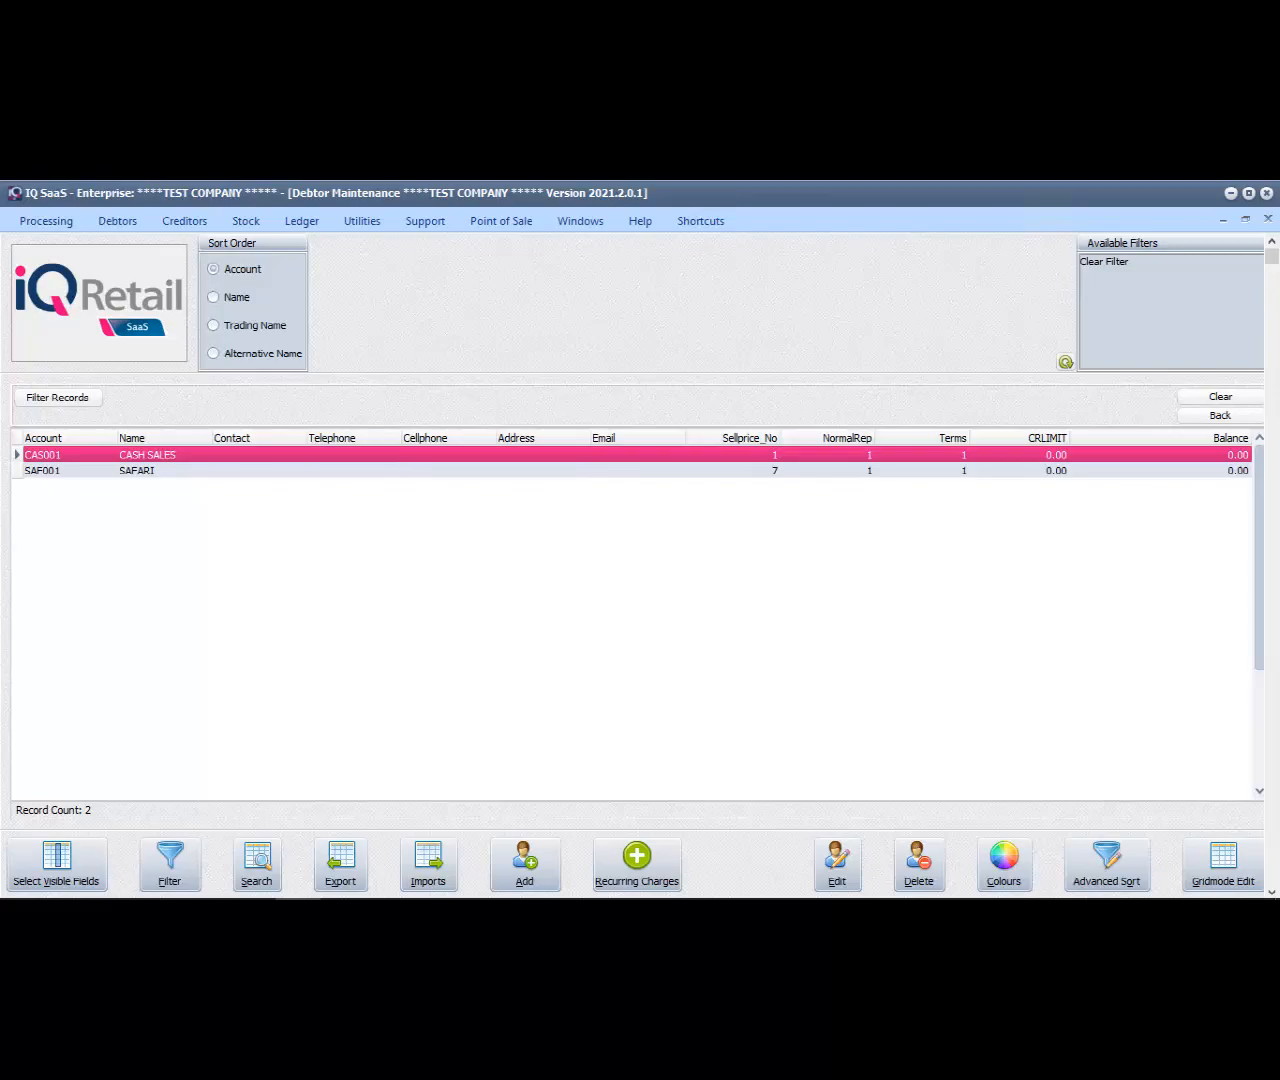
{"action": "left_click", "coordinate": [137, 471]}
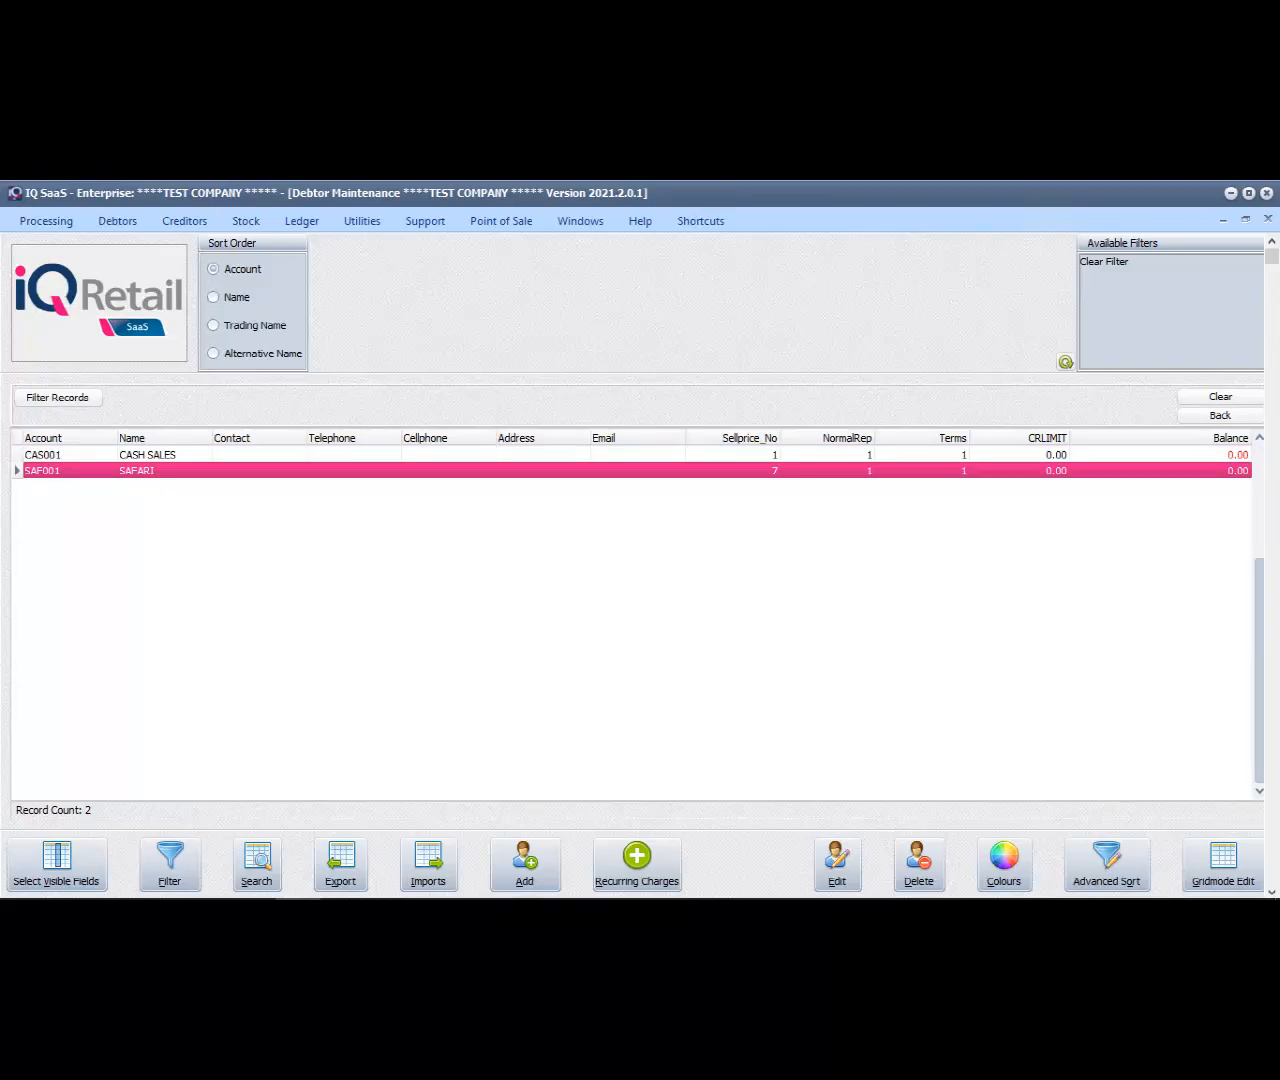
Add a new debtor named TEST CUSTOMER, fill in its account number, and save the record
{"action": "left_click", "coordinate": [524, 862]}
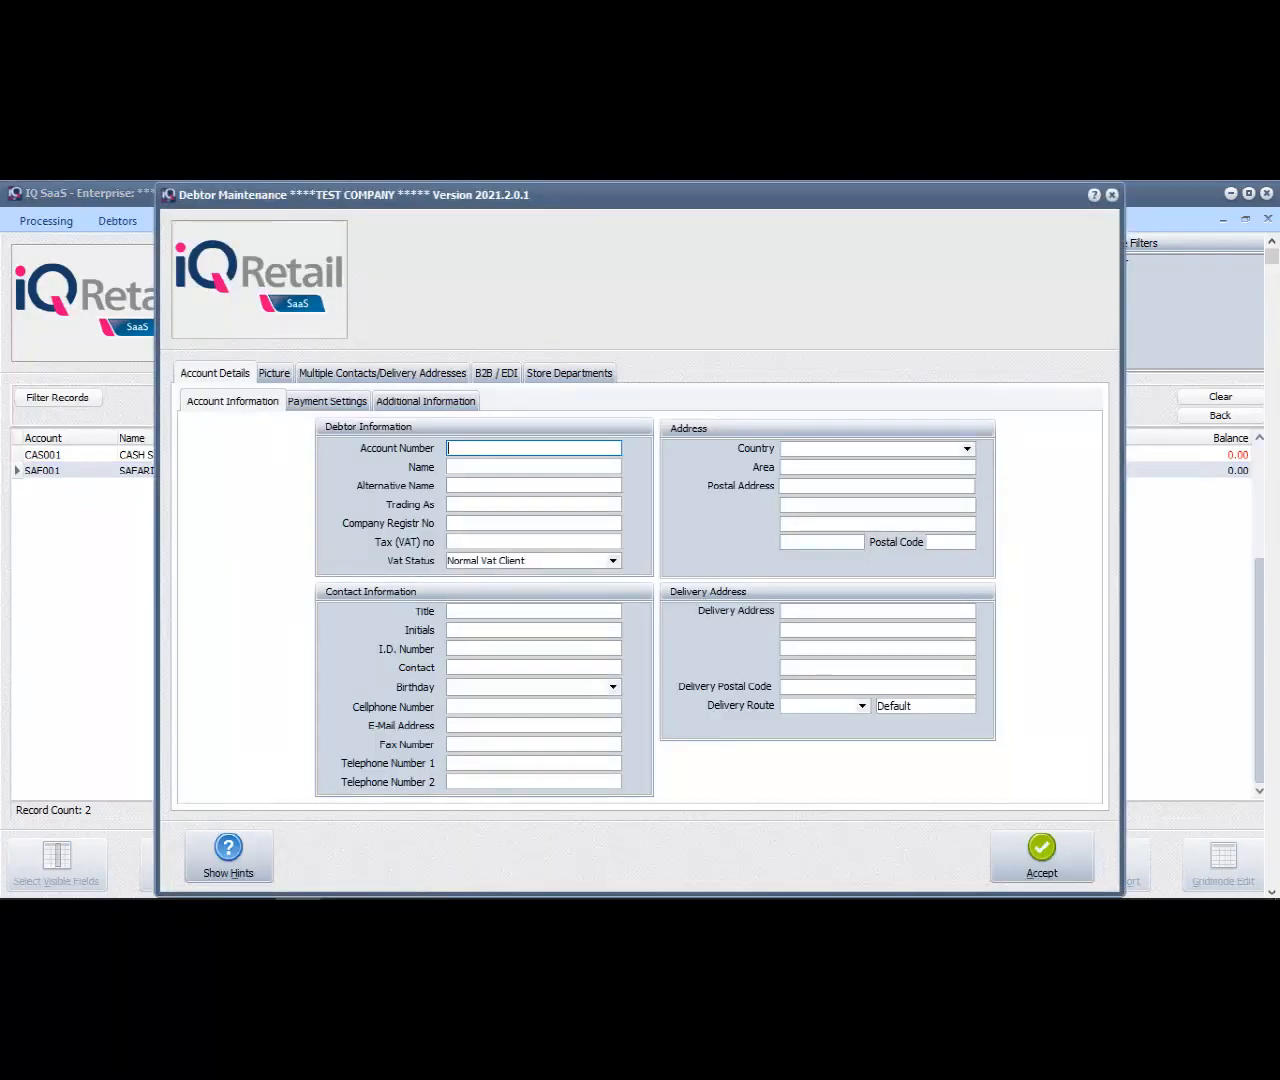
{"action": "type", "text": "TEST001"}
{"action": "key", "text": "Return"}
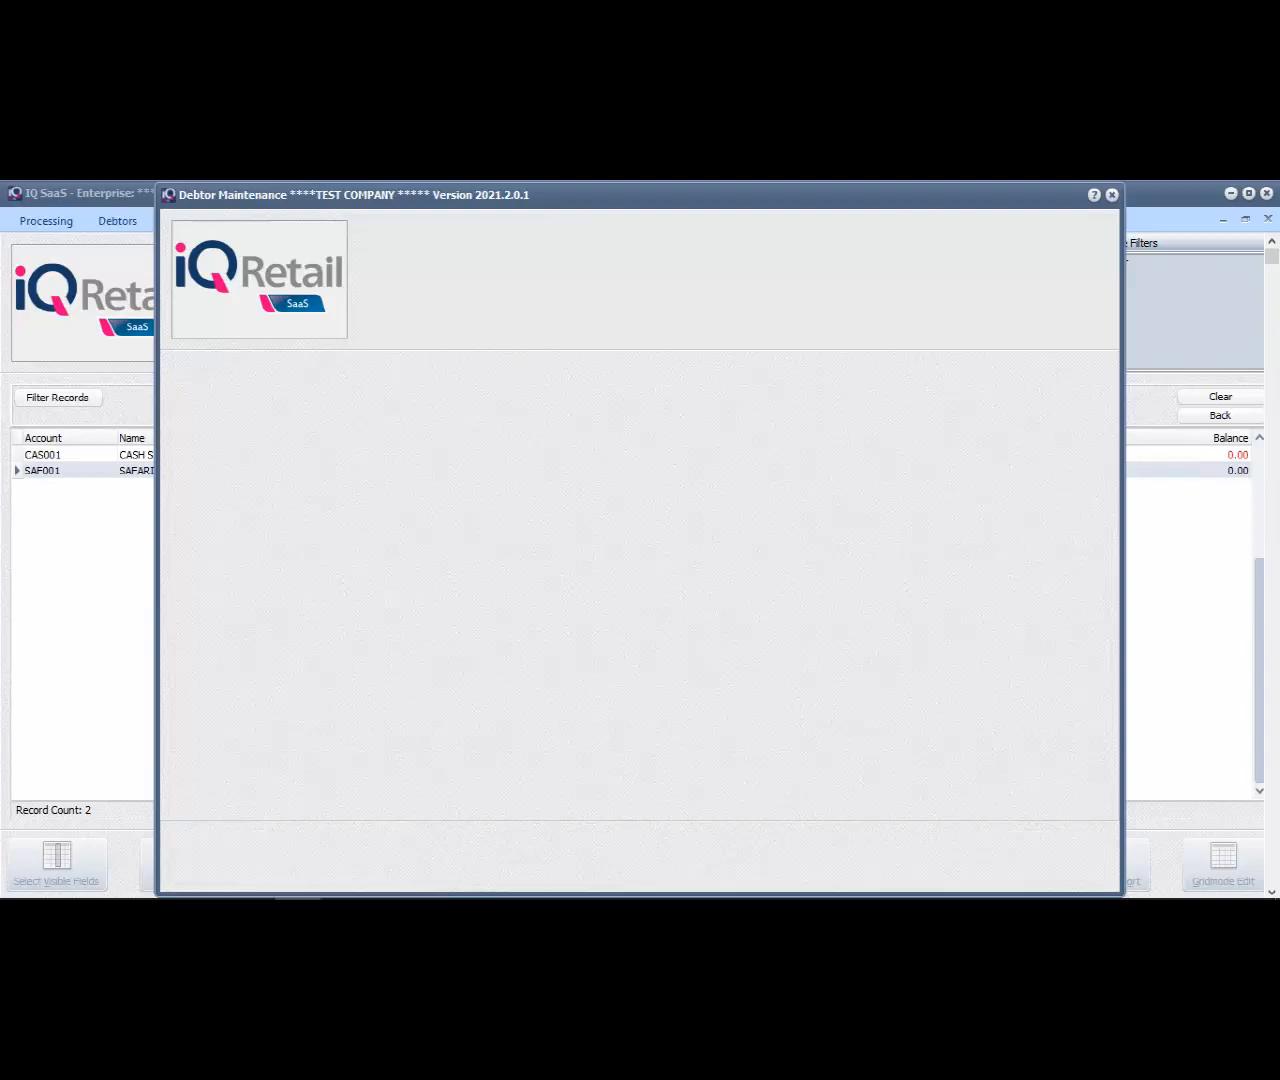
{"action": "type", "text": "TEST CUST"}
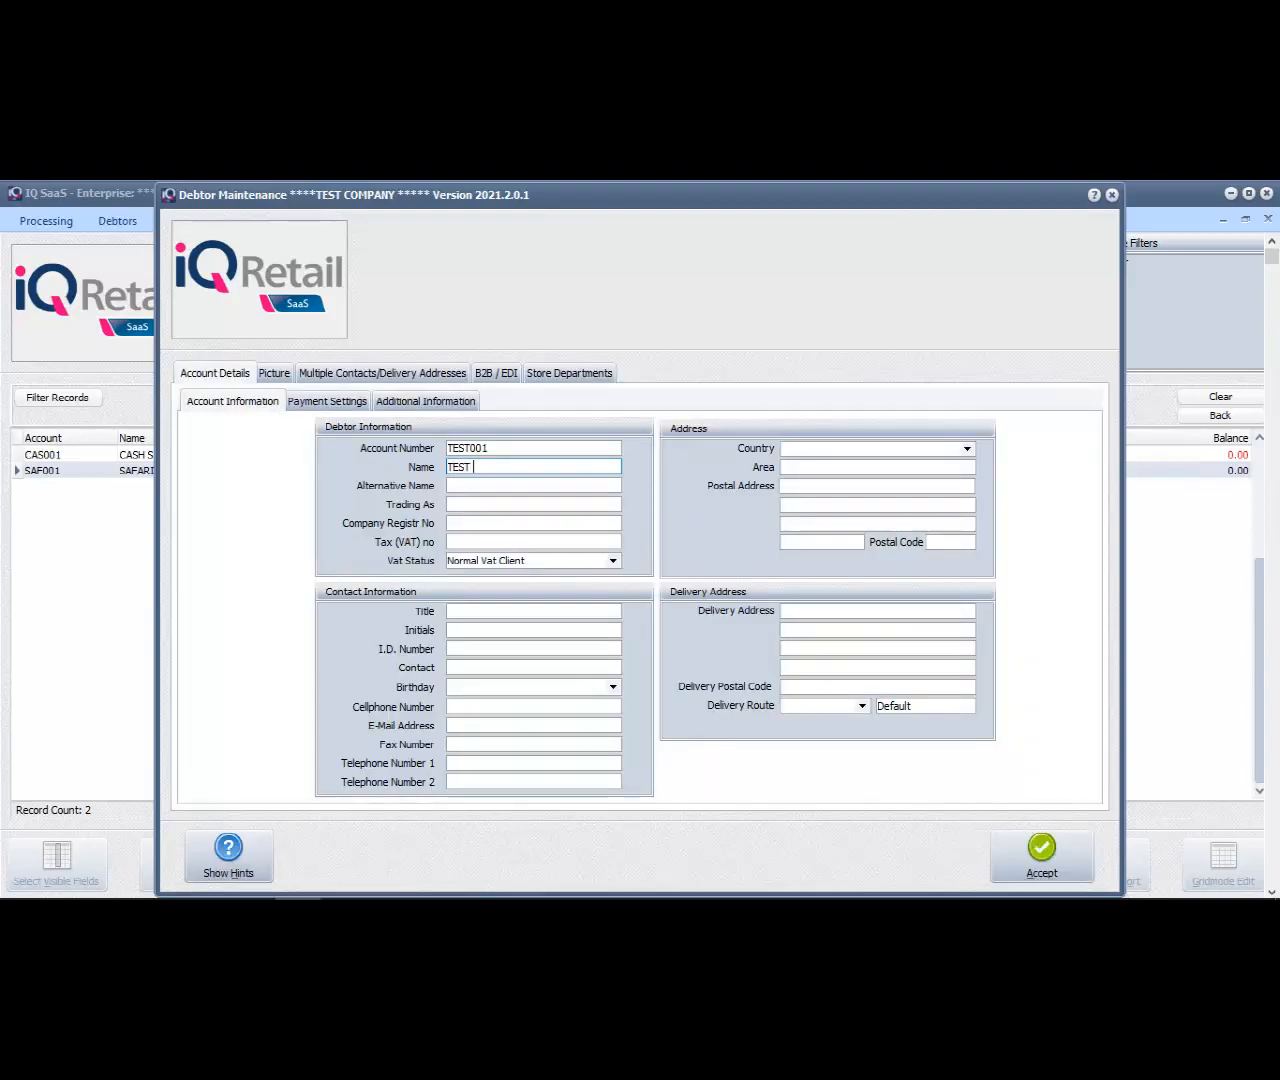
{"action": "type", "text": "OMER"}
{"action": "key", "text": "Return"}
{"action": "key", "text": "alt+a"}
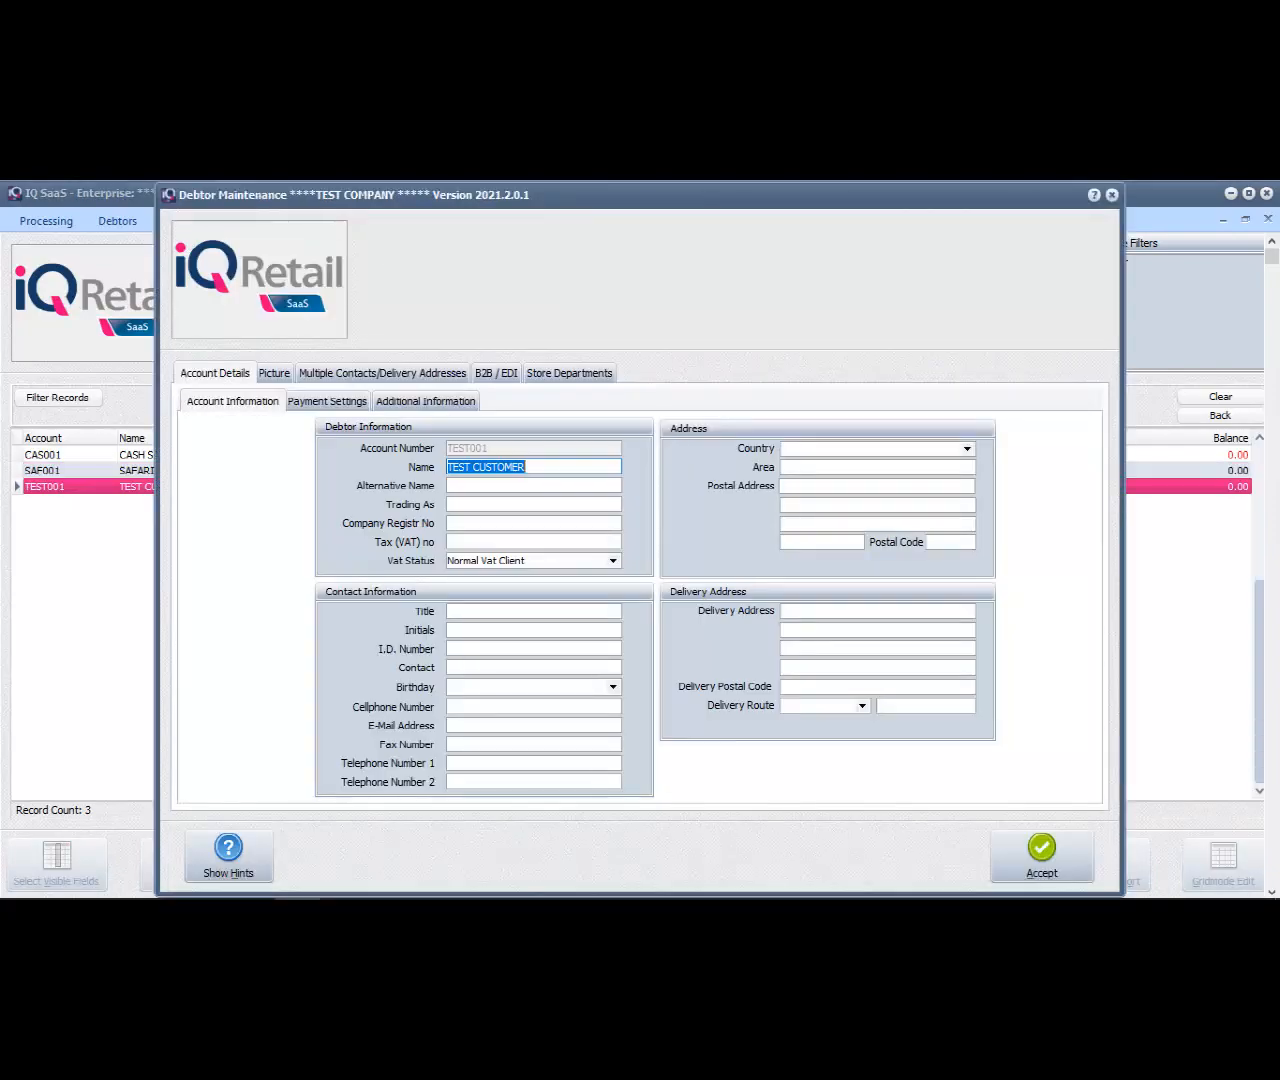
Set TEST CUSTOMER's sell price to Own pricelist, assign PRICE BOOK 2022 SAFARI-1 as its own price list, and save the debtor
{"action": "left_click", "coordinate": [425, 401]}
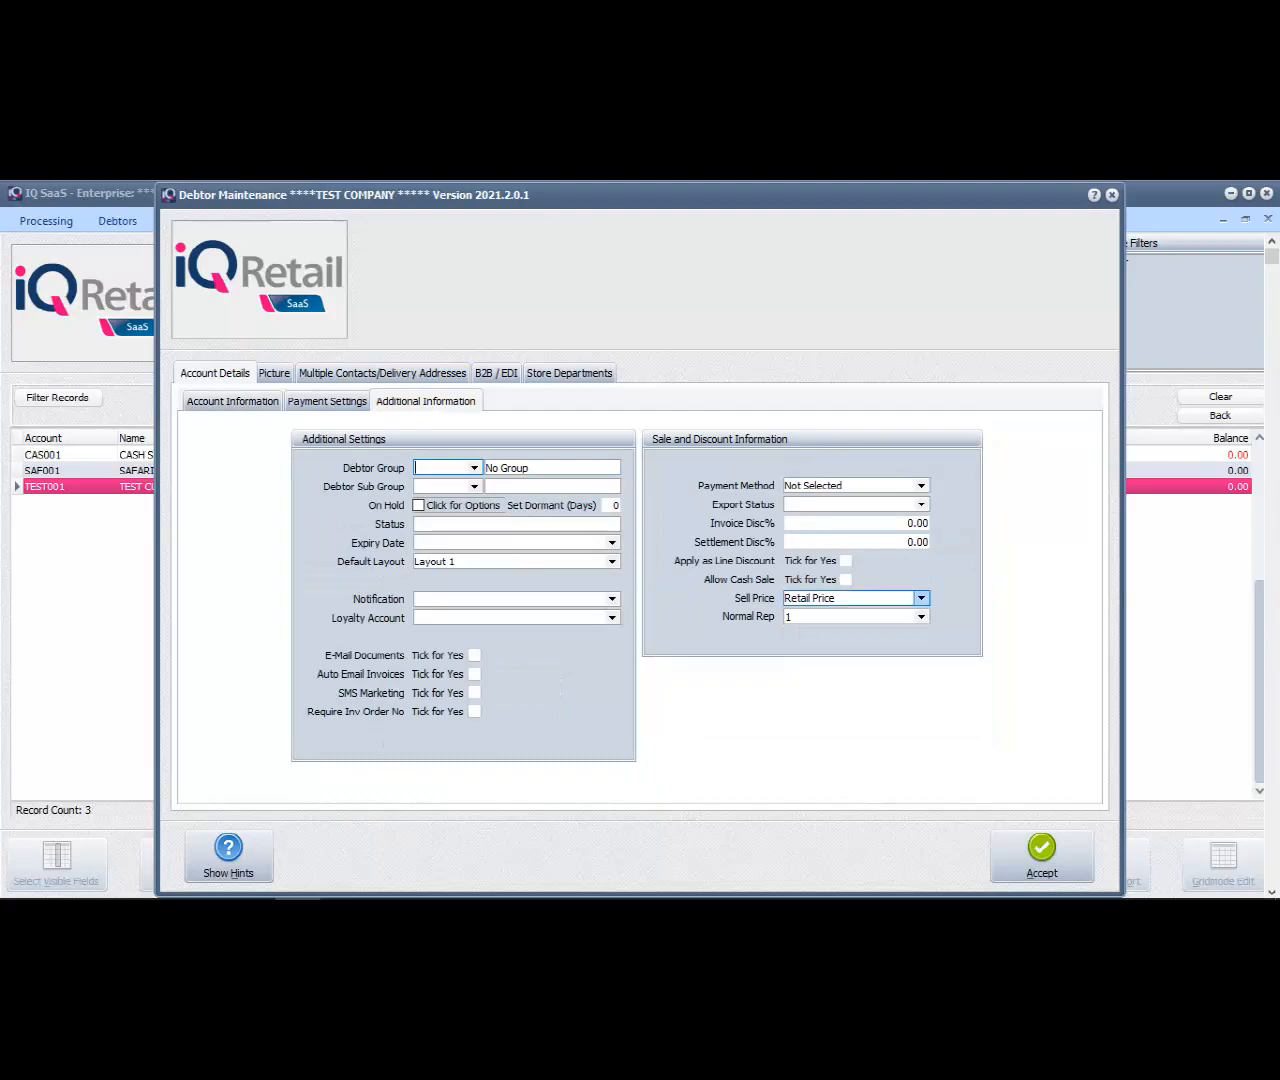
{"action": "left_click", "coordinate": [921, 598]}
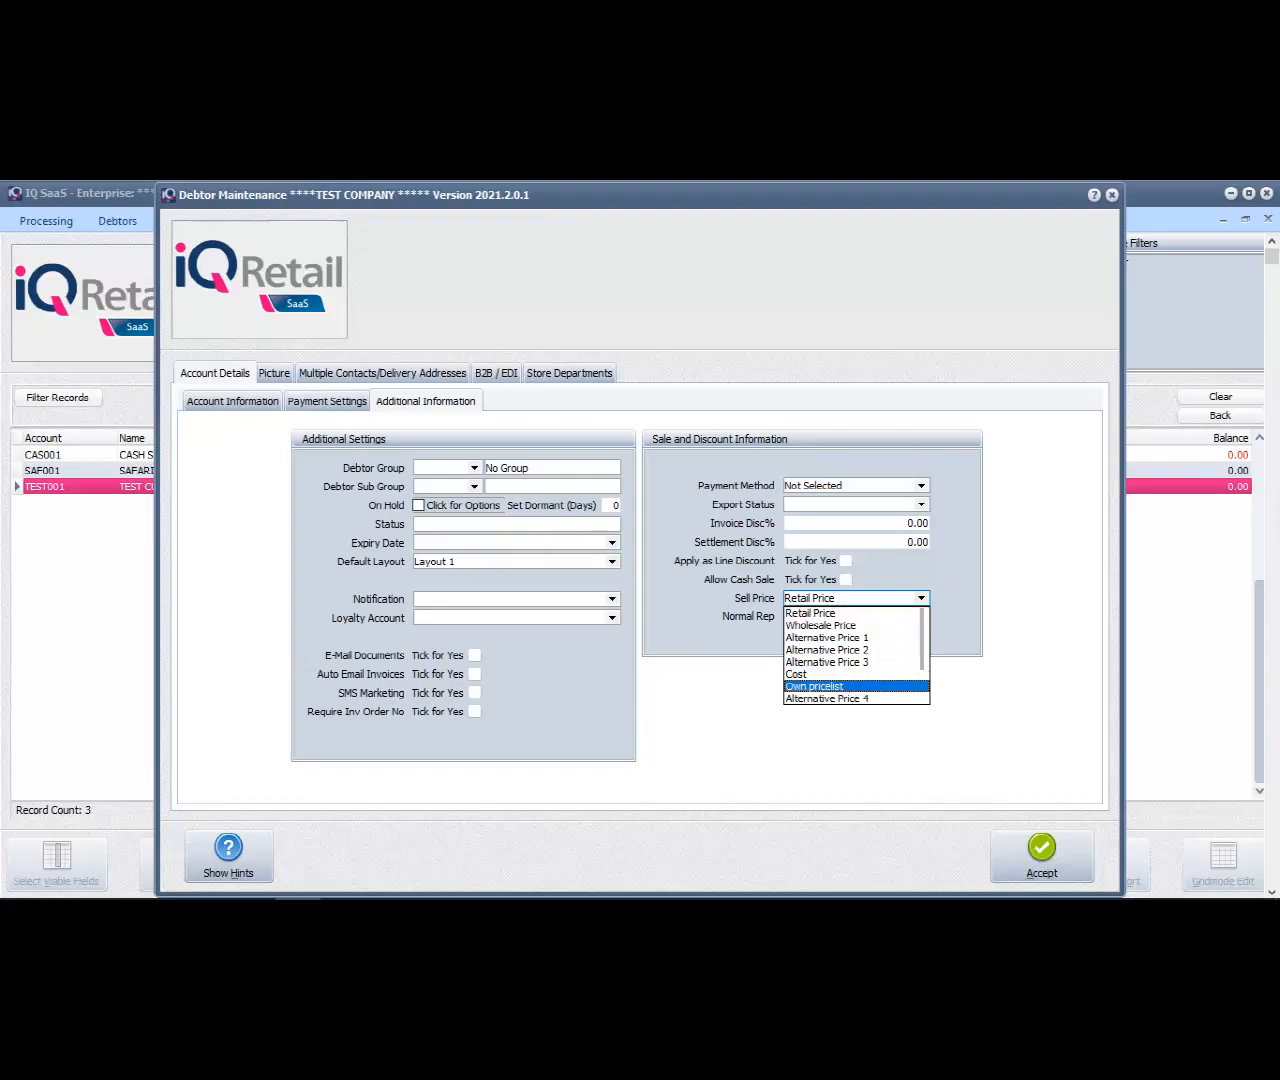
{"action": "left_click", "coordinate": [840, 687]}
{"action": "left_click", "coordinate": [920, 468]}
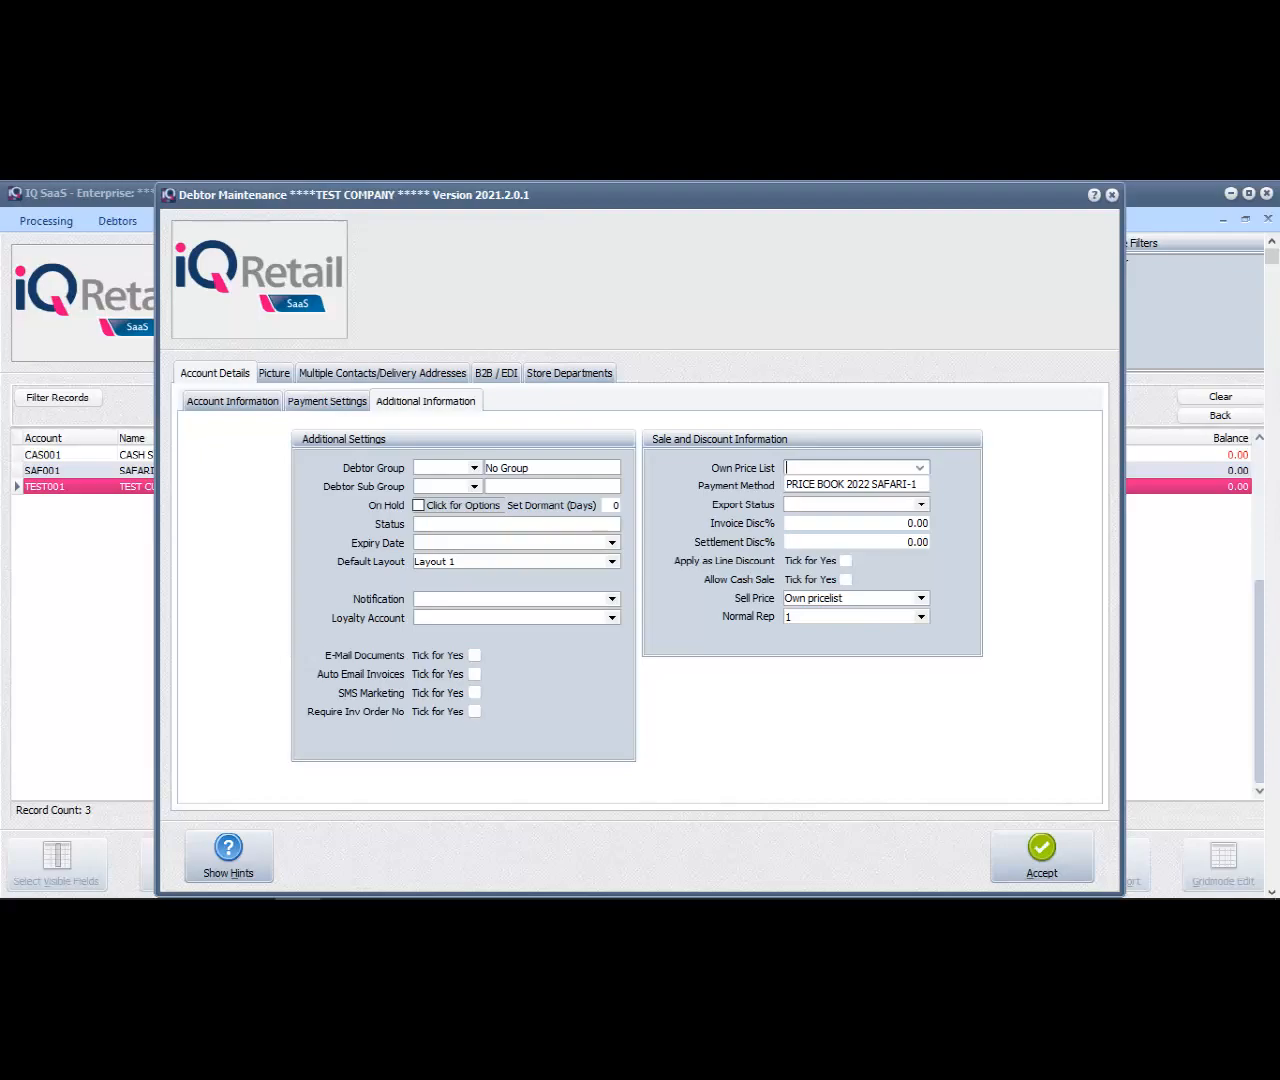
{"action": "left_click", "coordinate": [850, 485]}
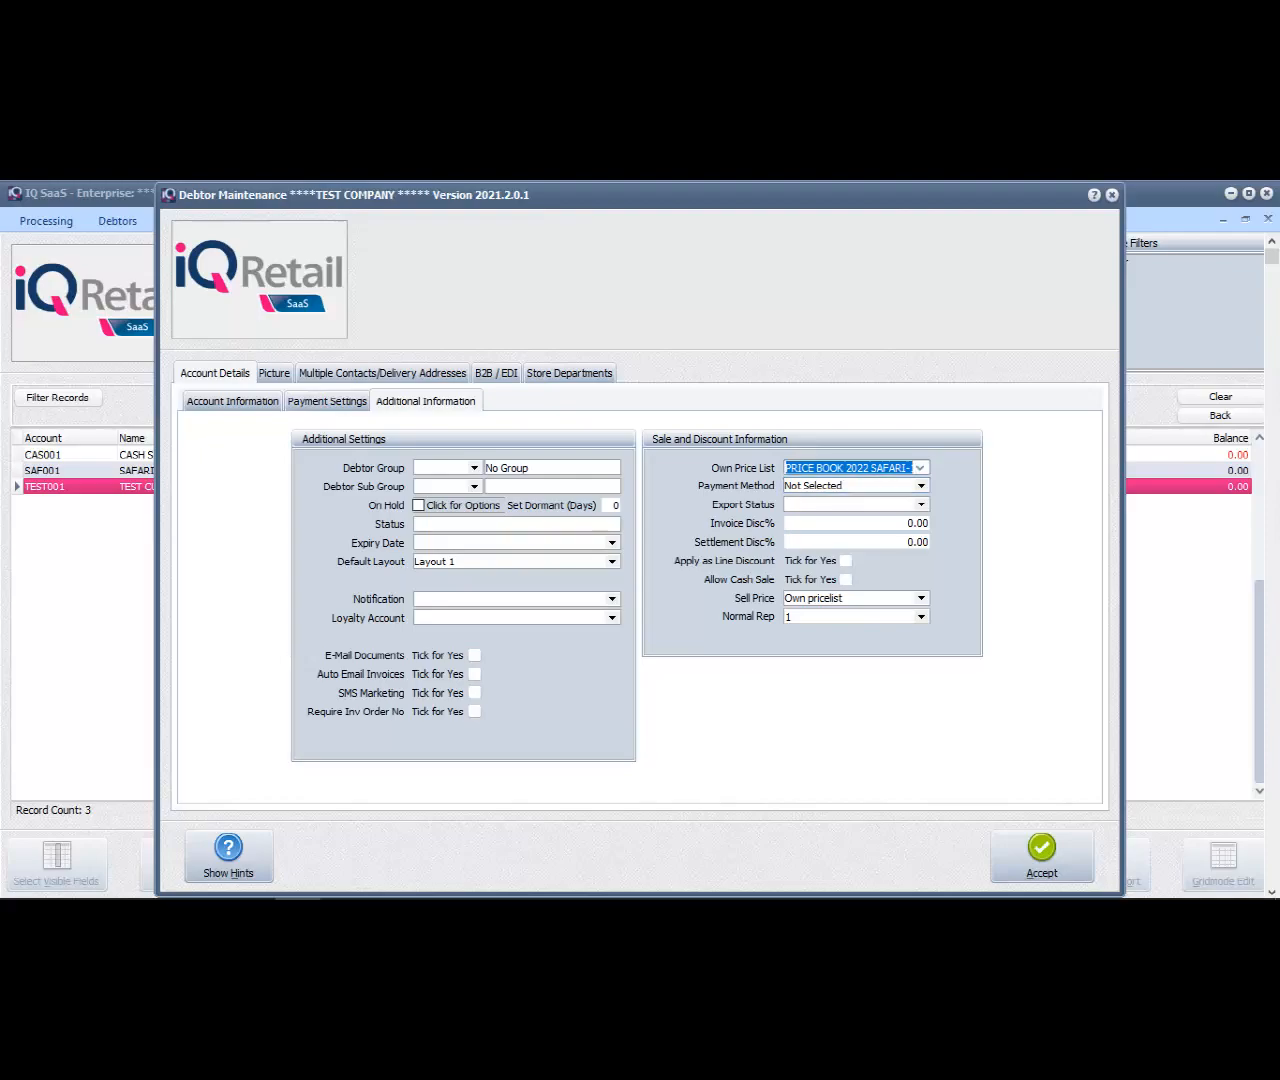
{"action": "left_click", "coordinate": [1015, 858]}
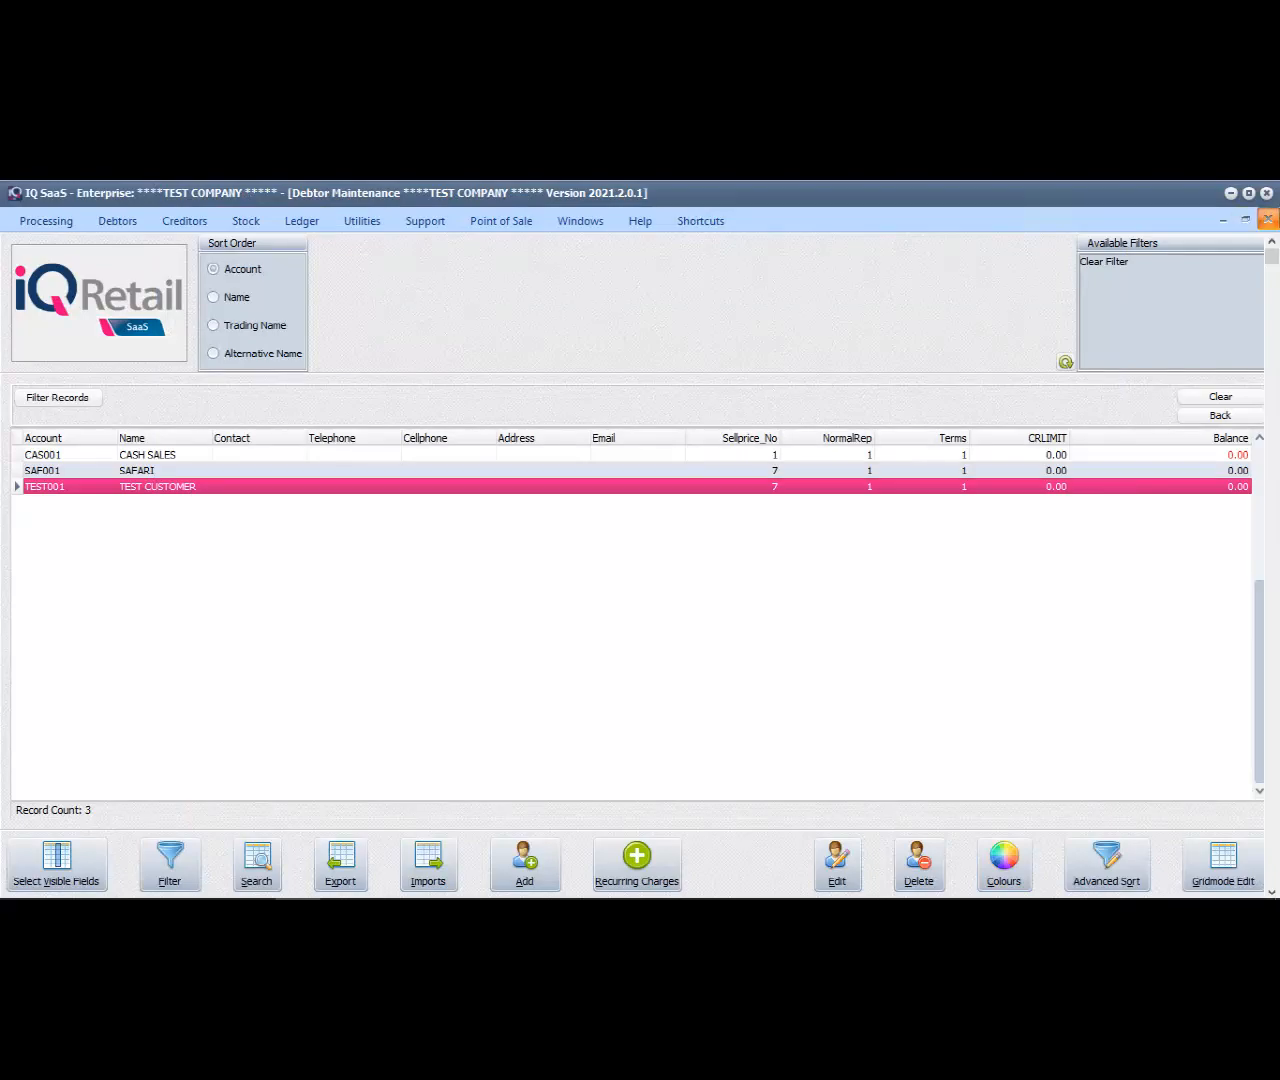
Leave debtor maintenance, open invoicing, and select the CASH SALES account for a new invoice
{"action": "left_click", "coordinate": [1268, 219]}
{"action": "left_click", "coordinate": [46, 221]}
{"action": "left_click", "coordinate": [35, 264]}
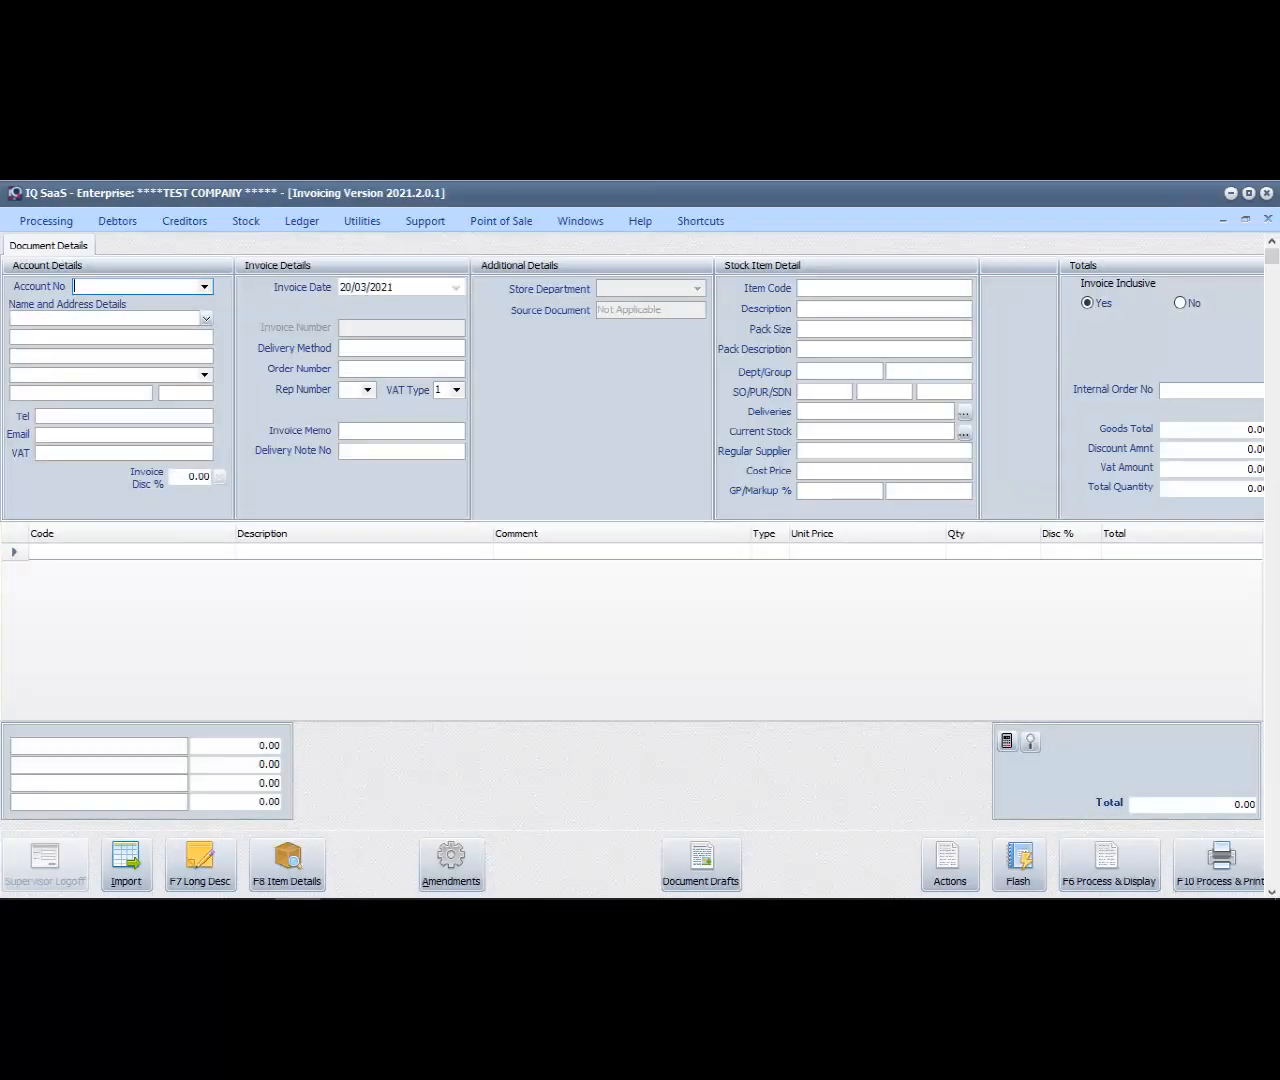
{"action": "key", "text": "Return"}
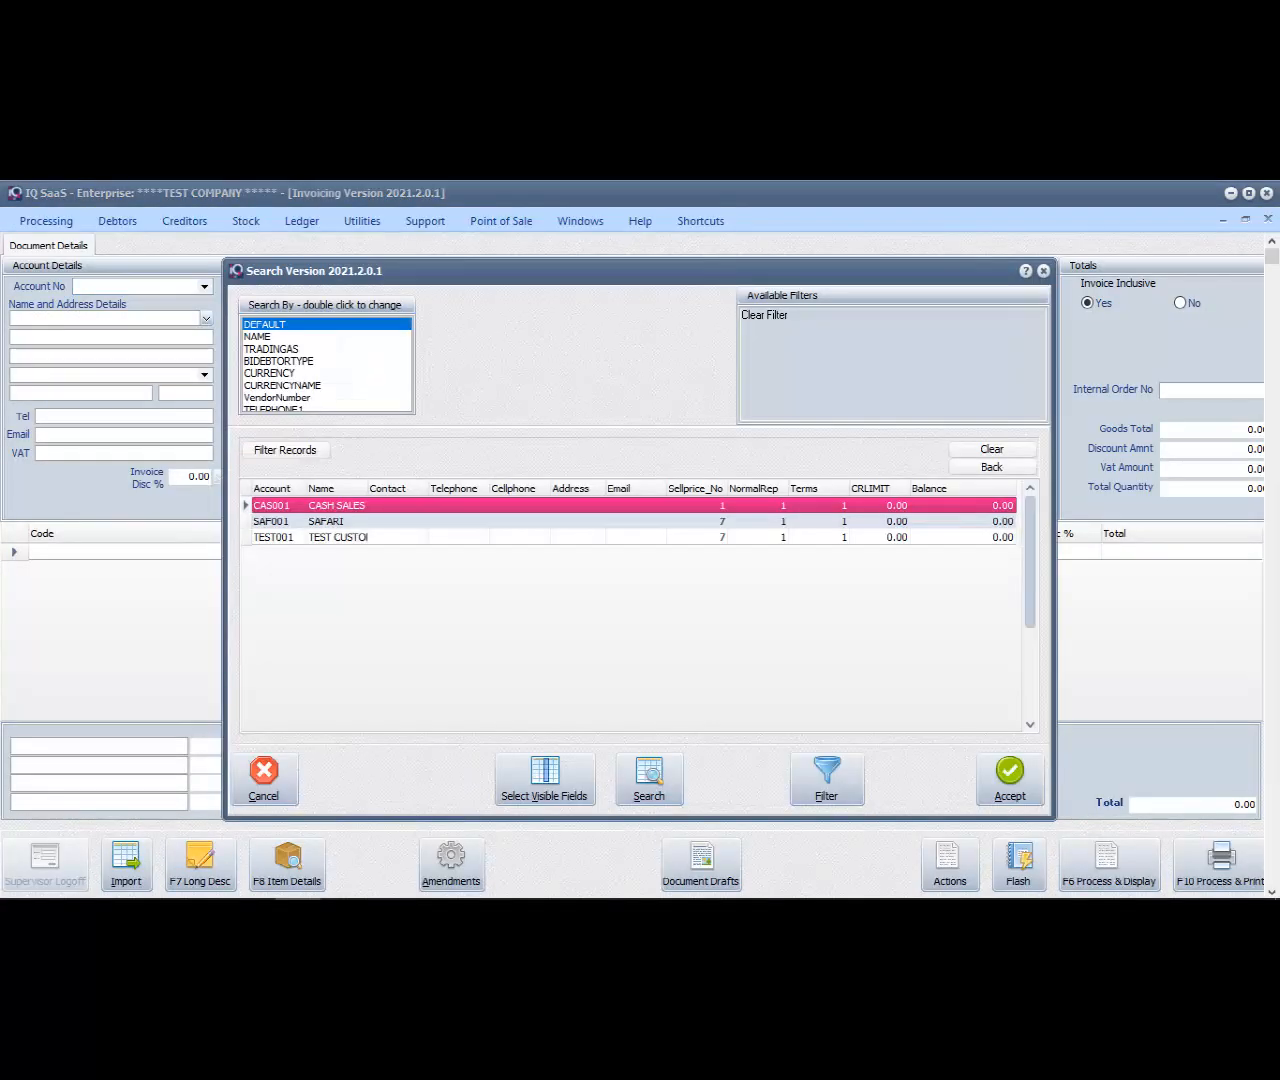
{"action": "key", "text": "Return"}
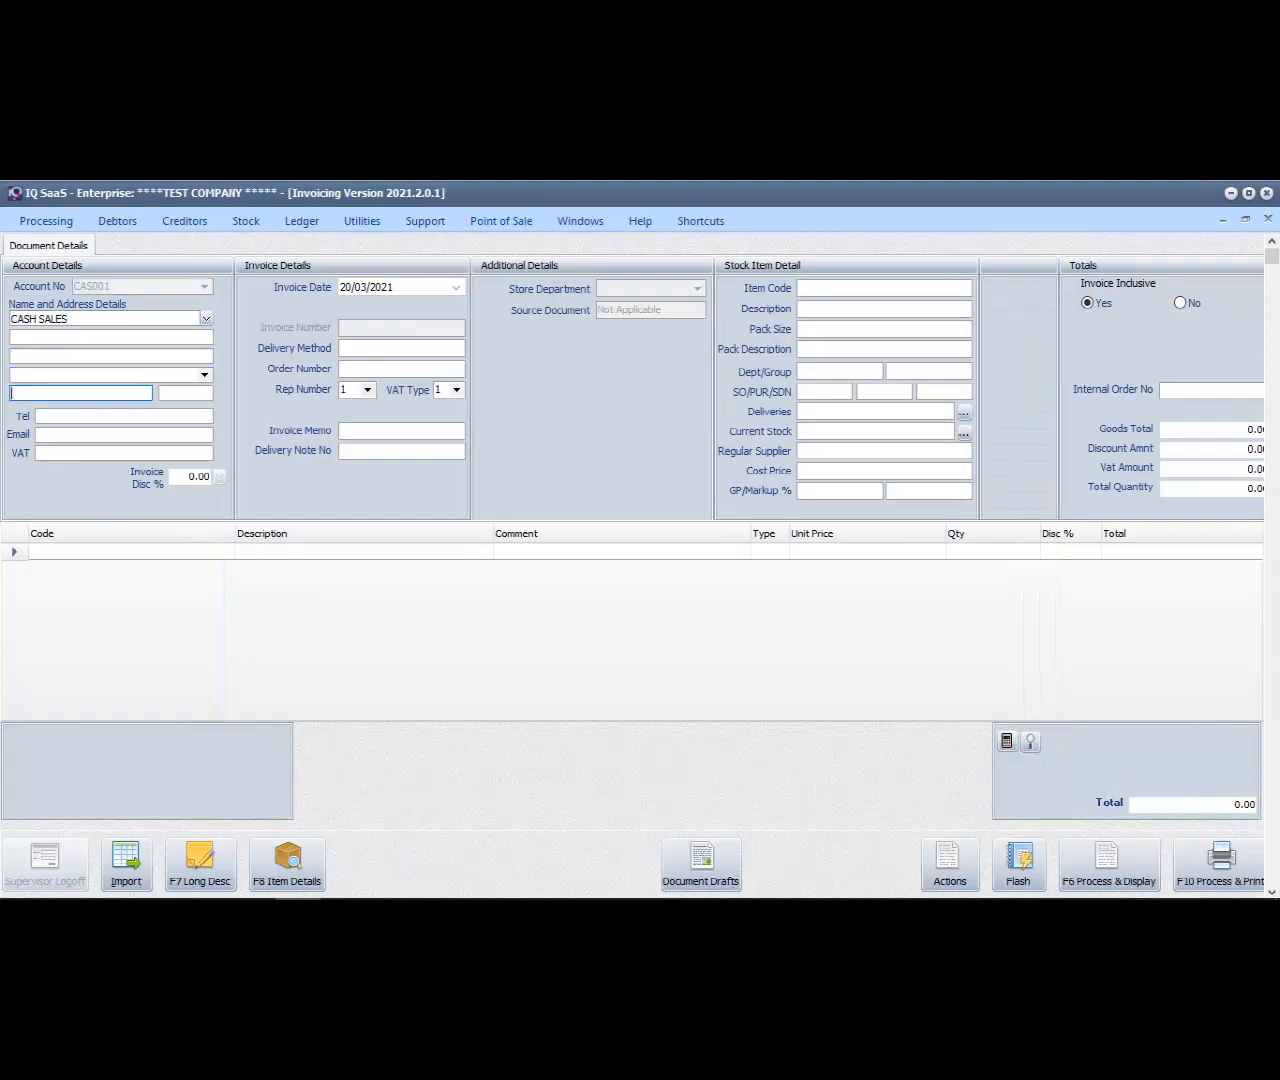
Enter stock item 610-00-PW on the CASH SALES invoice and check its price type and unit price
{"action": "type", "text": "6"}
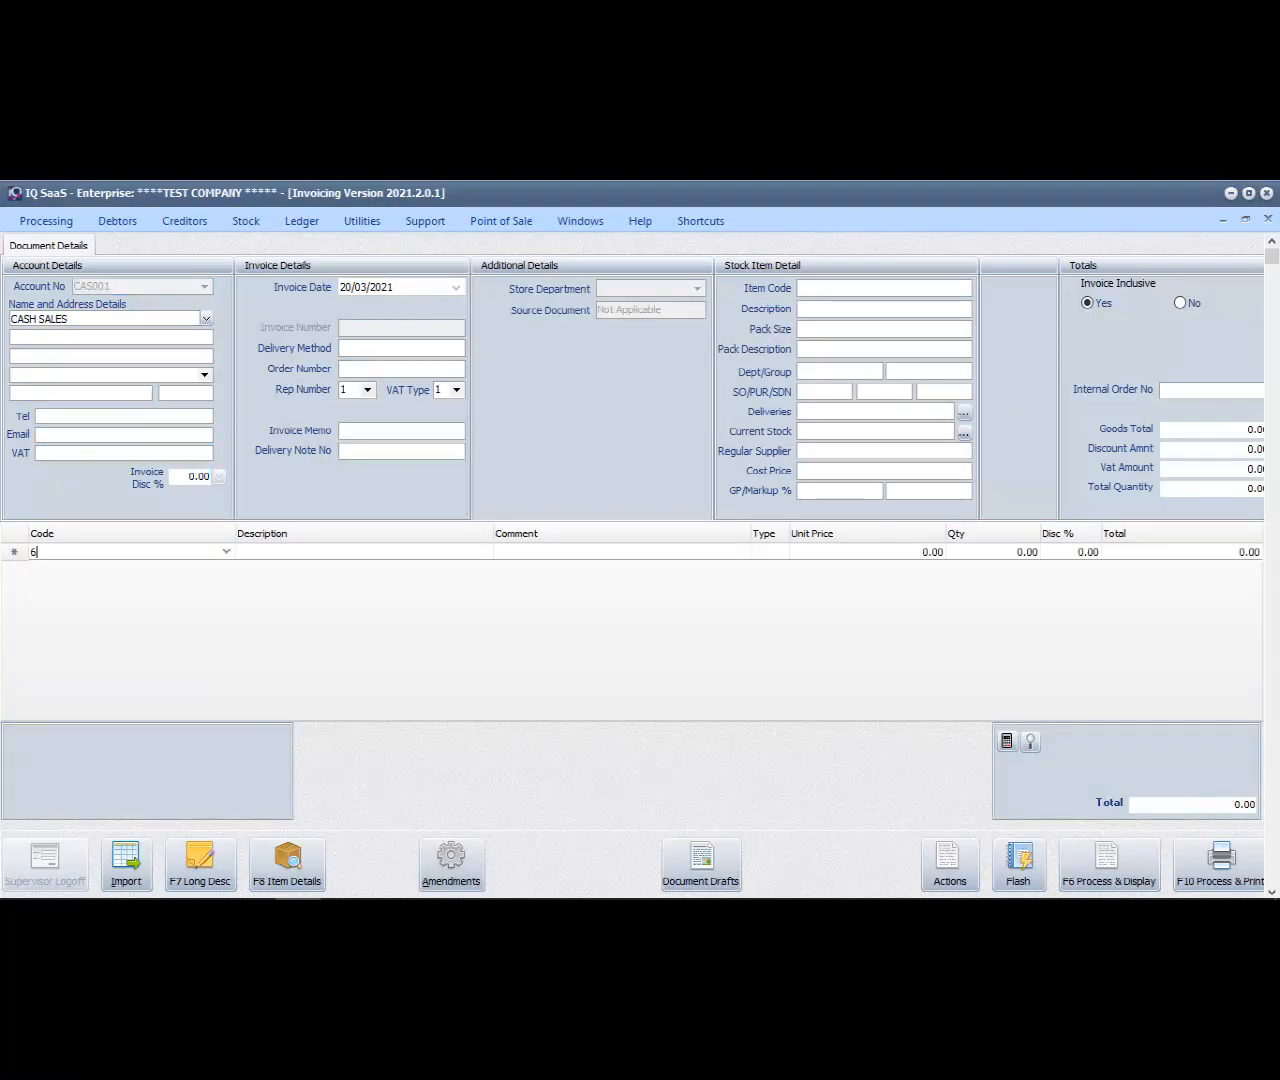
{"action": "type", "text": "10-00-PW"}
{"action": "key", "text": "Return"}
{"action": "key", "text": "Return"}
{"action": "key", "text": "Return"}
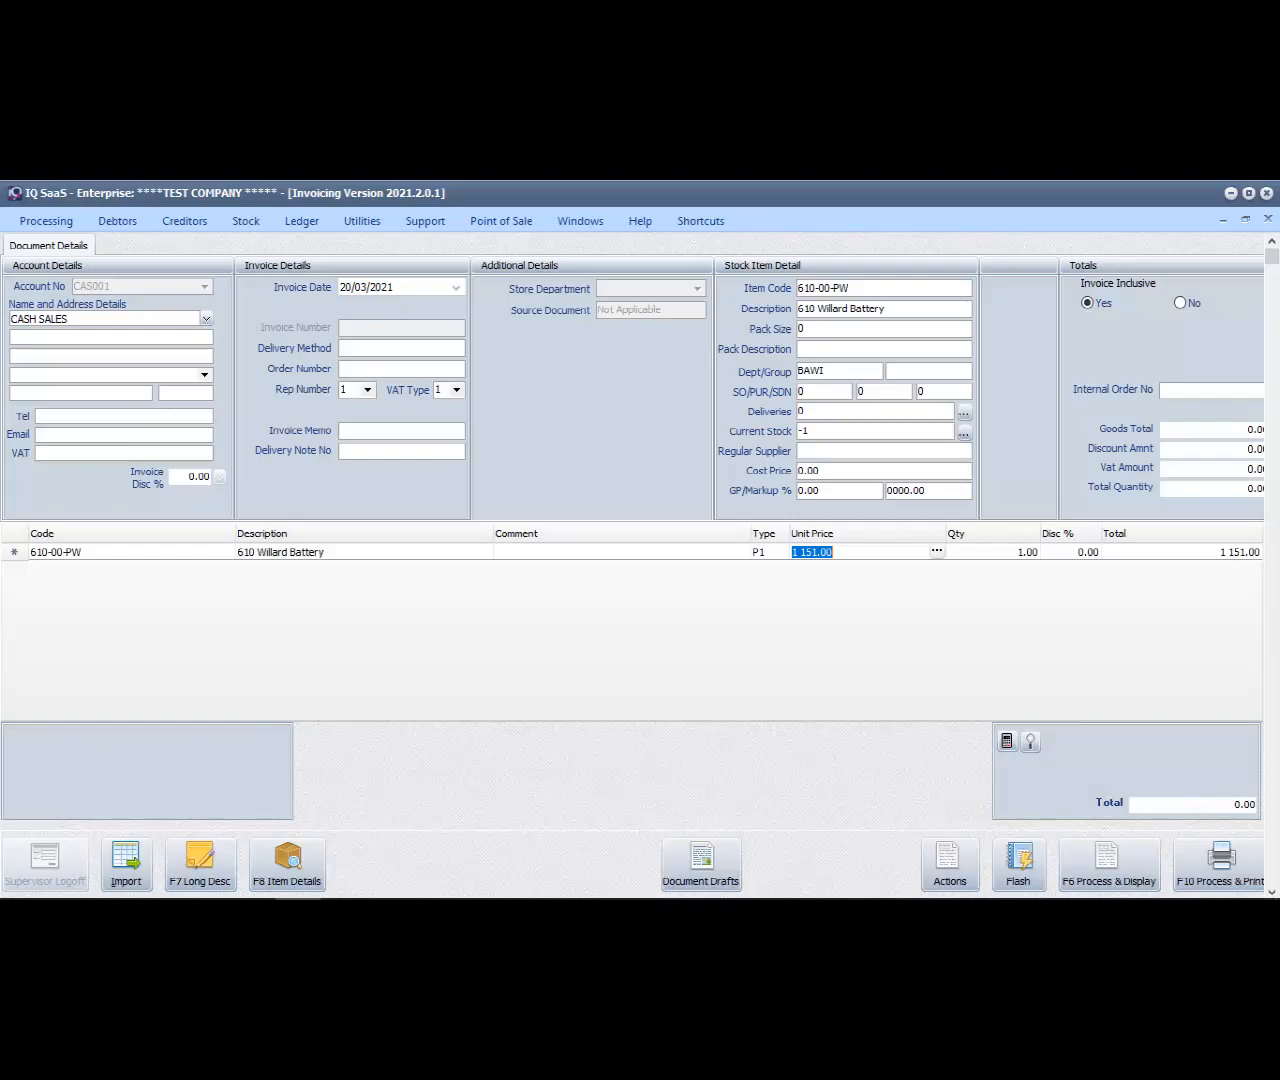
Discard the CASH SALES invoice and select the SAFARI account for a new one
{"action": "left_click", "coordinate": [1268, 219]}
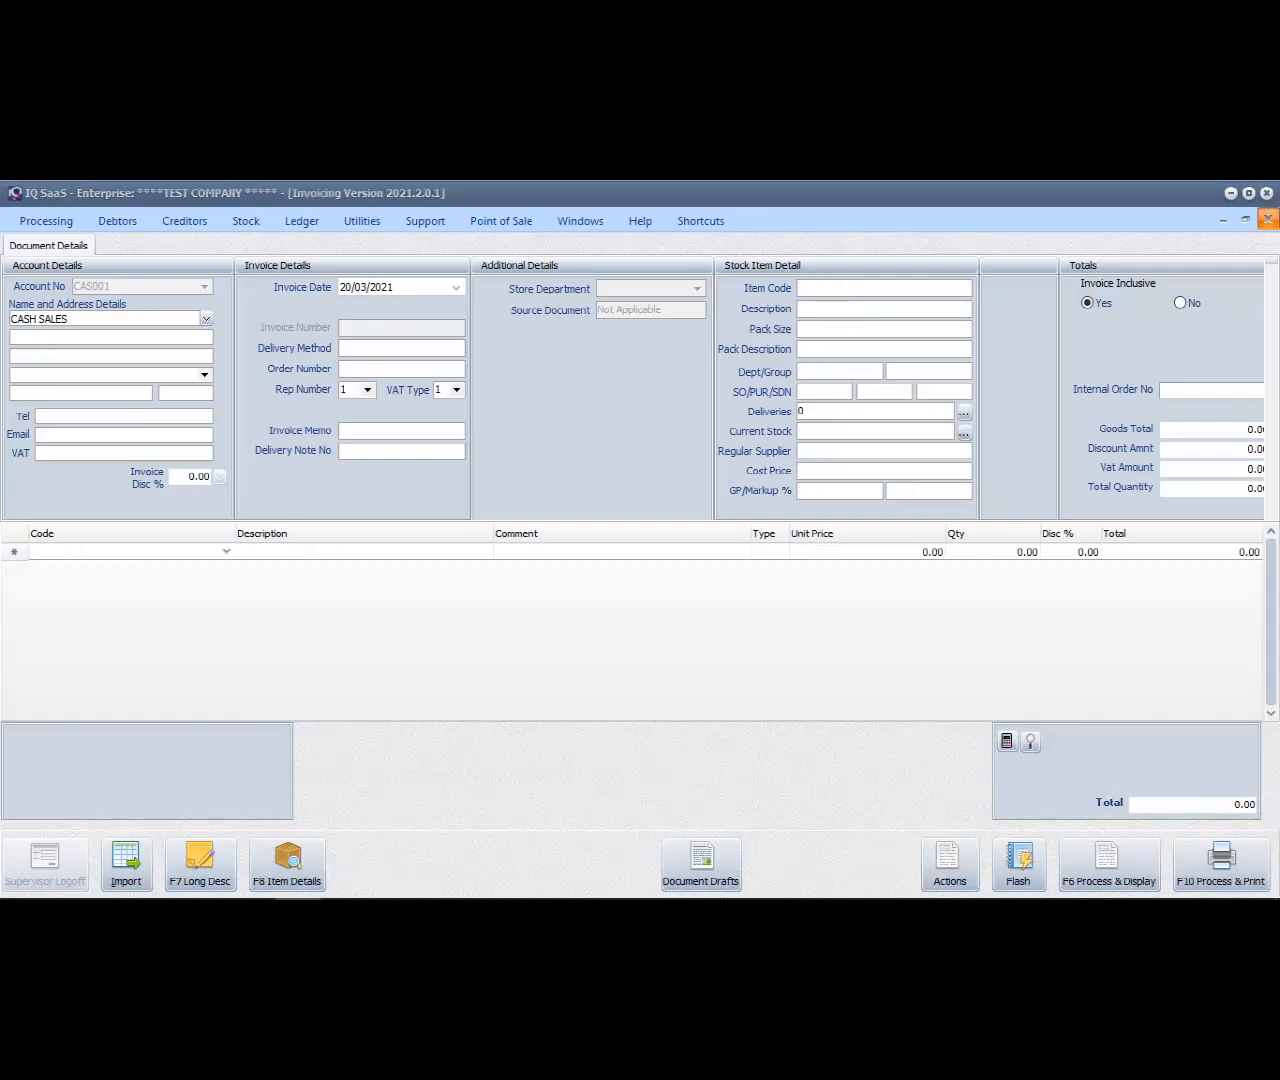
{"action": "key", "text": "Return"}
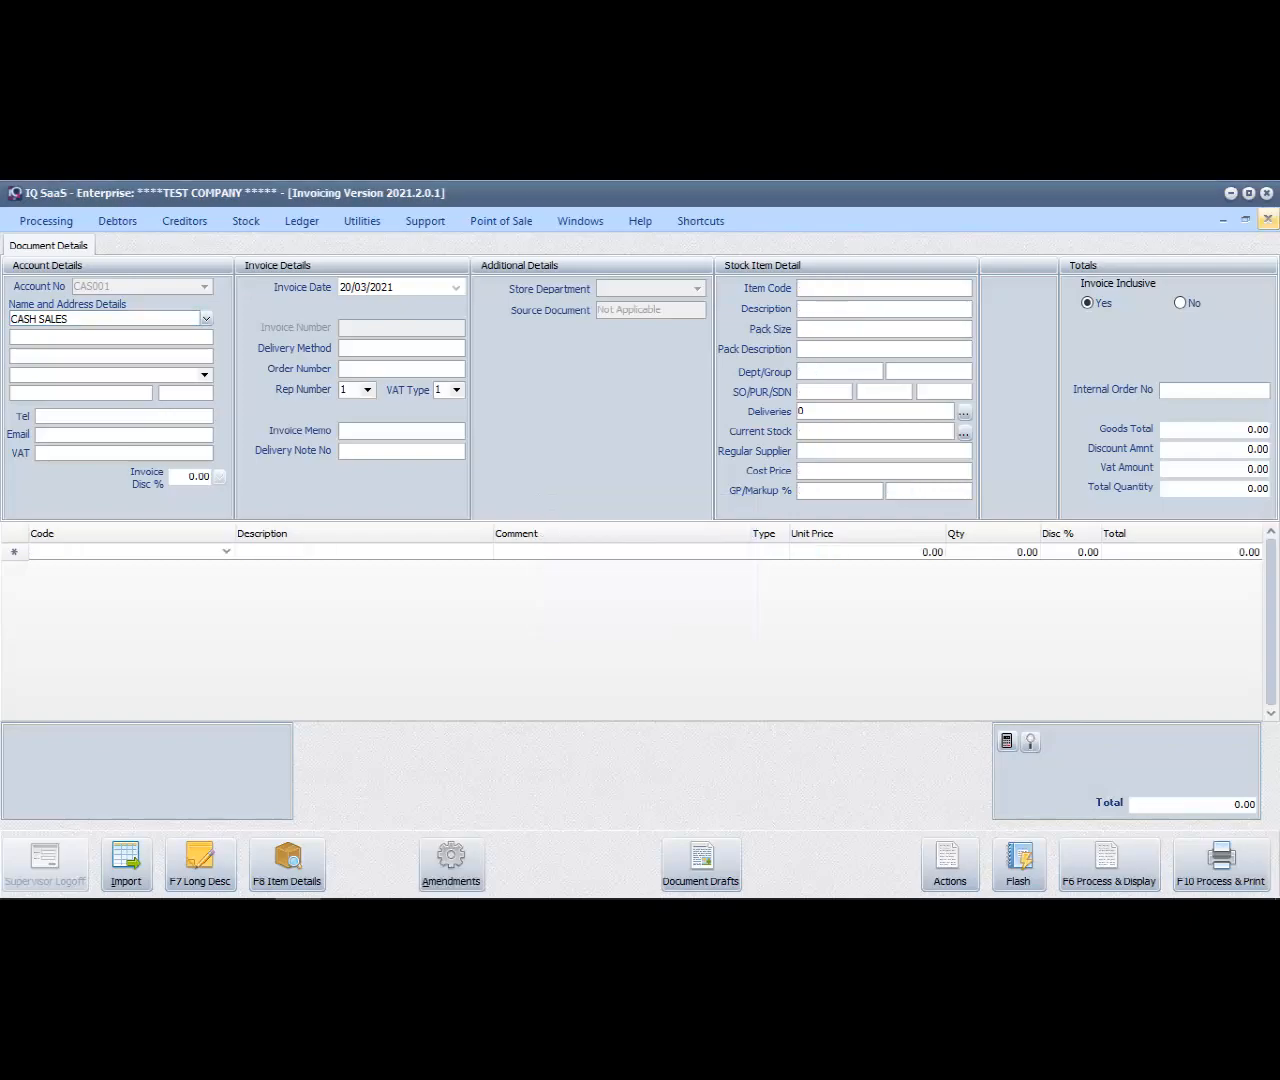
{"action": "left_click", "coordinate": [1268, 219]}
{"action": "key", "text": "Return"}
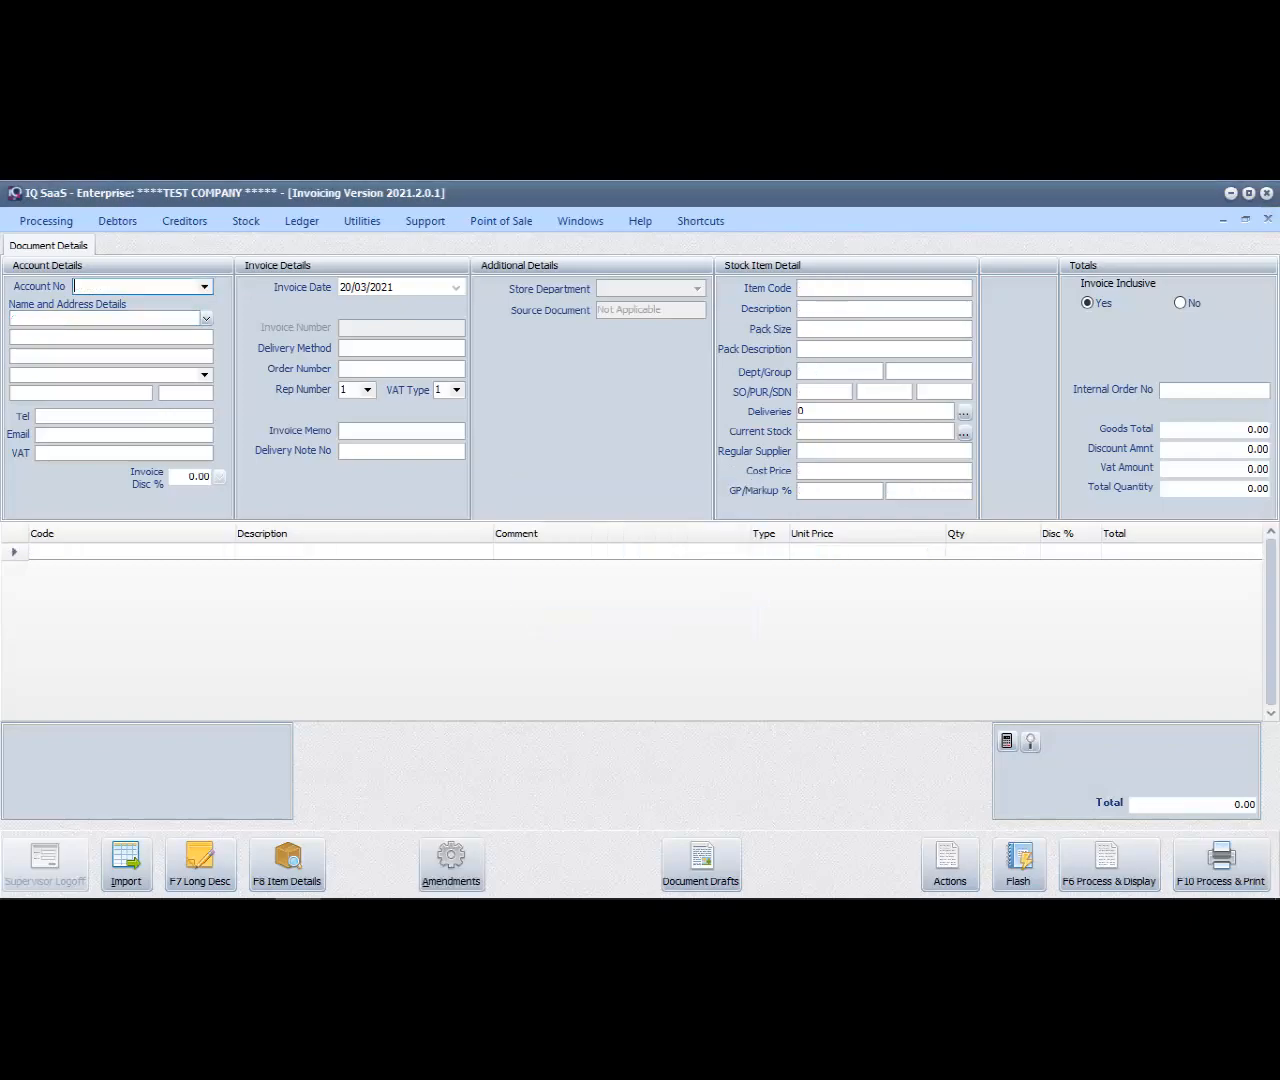
{"action": "left_click", "coordinate": [205, 287]}
{"action": "left_click", "coordinate": [326, 521]}
{"action": "key", "text": "Return"}
{"action": "key", "text": "Return"}
Enter stock item 610-00-PW on the SAFARI invoice and go to its unit price
{"action": "left_click", "coordinate": [125, 552]}
{"action": "type", "text": "6"}
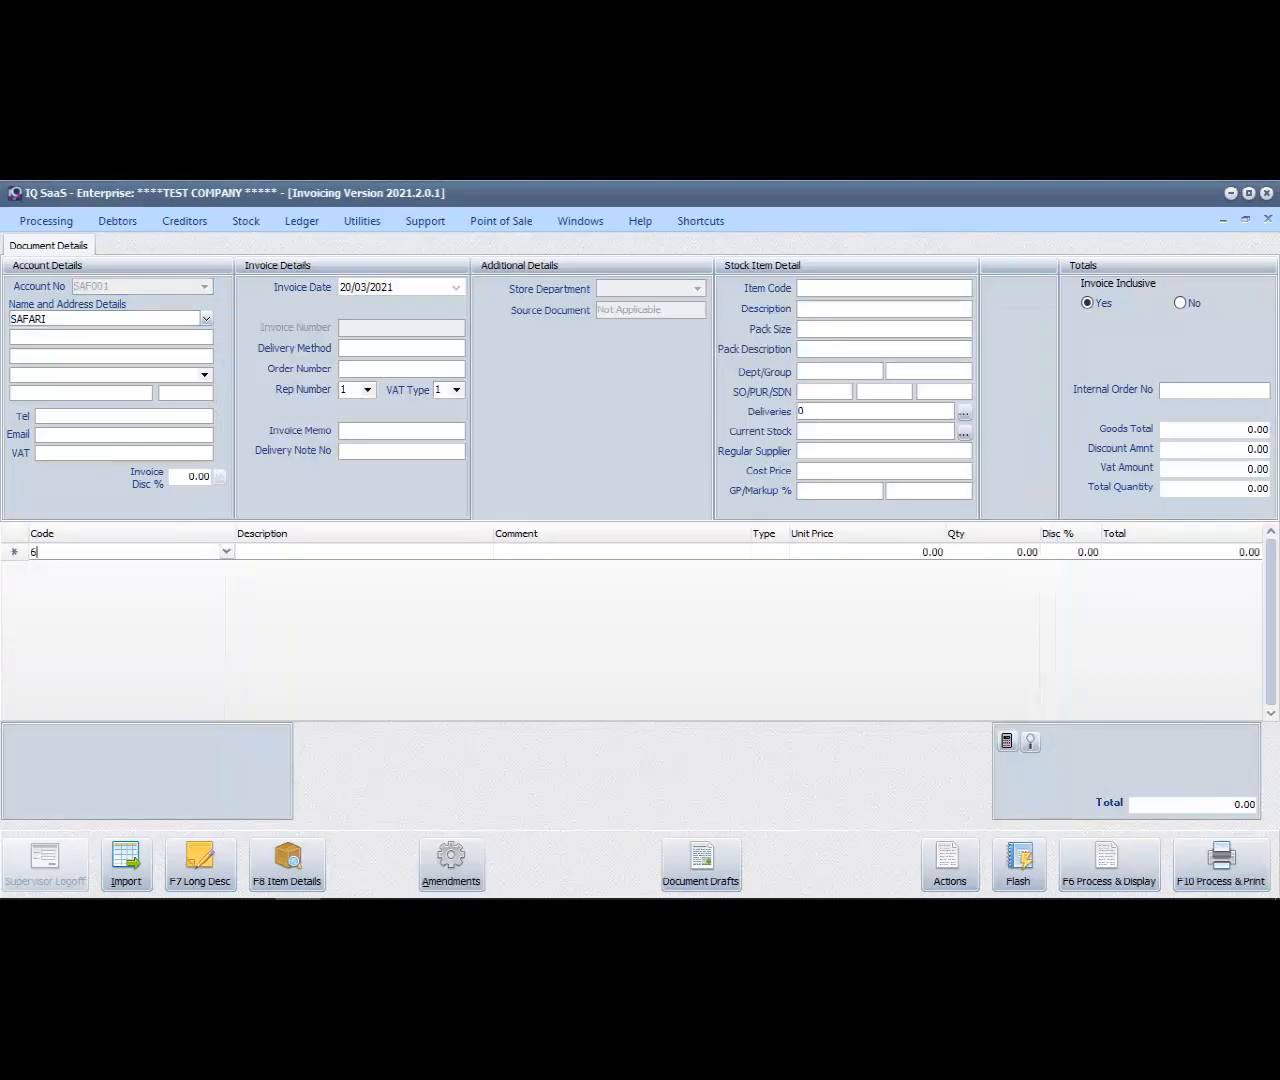
{"action": "type", "text": "10-00-PW"}
{"action": "key", "text": "Return"}
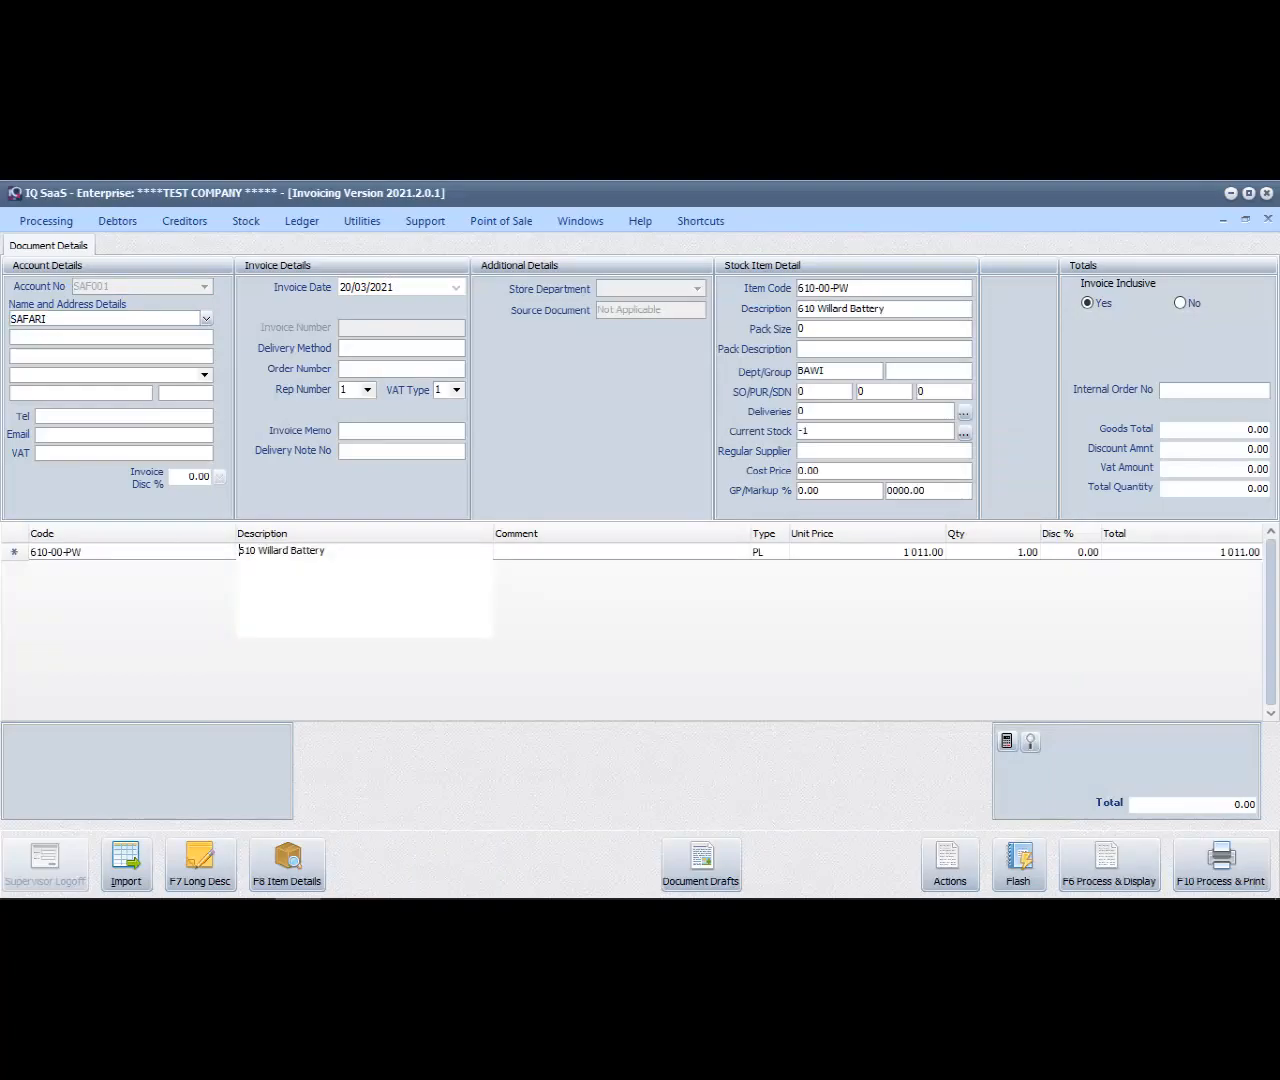
{"action": "key", "text": "Return"}
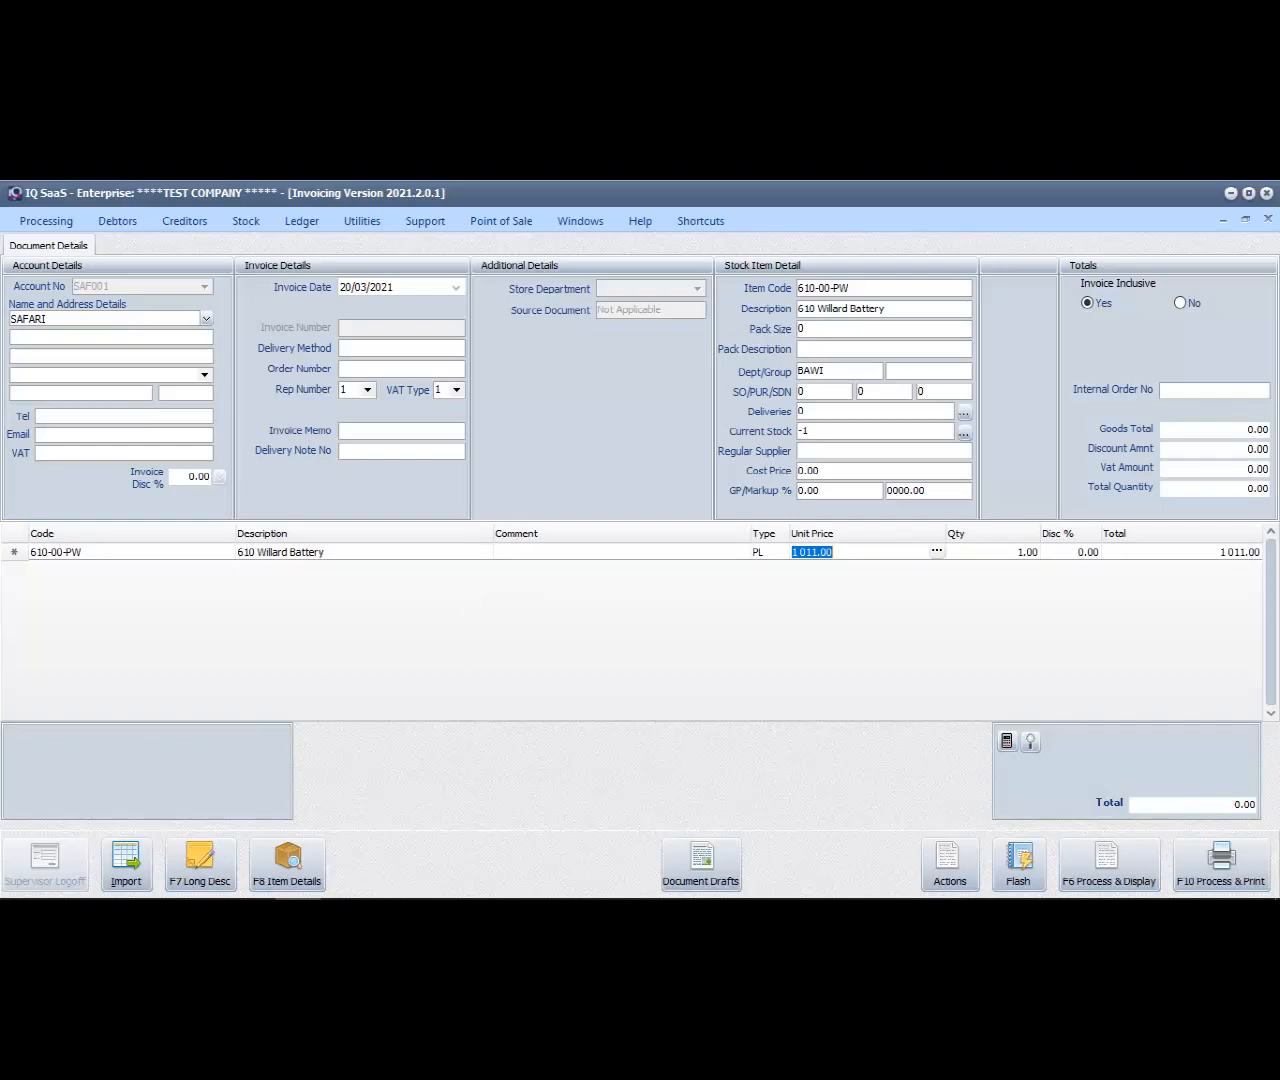
Review the retail, wholesale and alternative prices available for the 610-00-PW line, and choose the Custom Price List price
{"action": "left_click", "coordinate": [937, 551]}
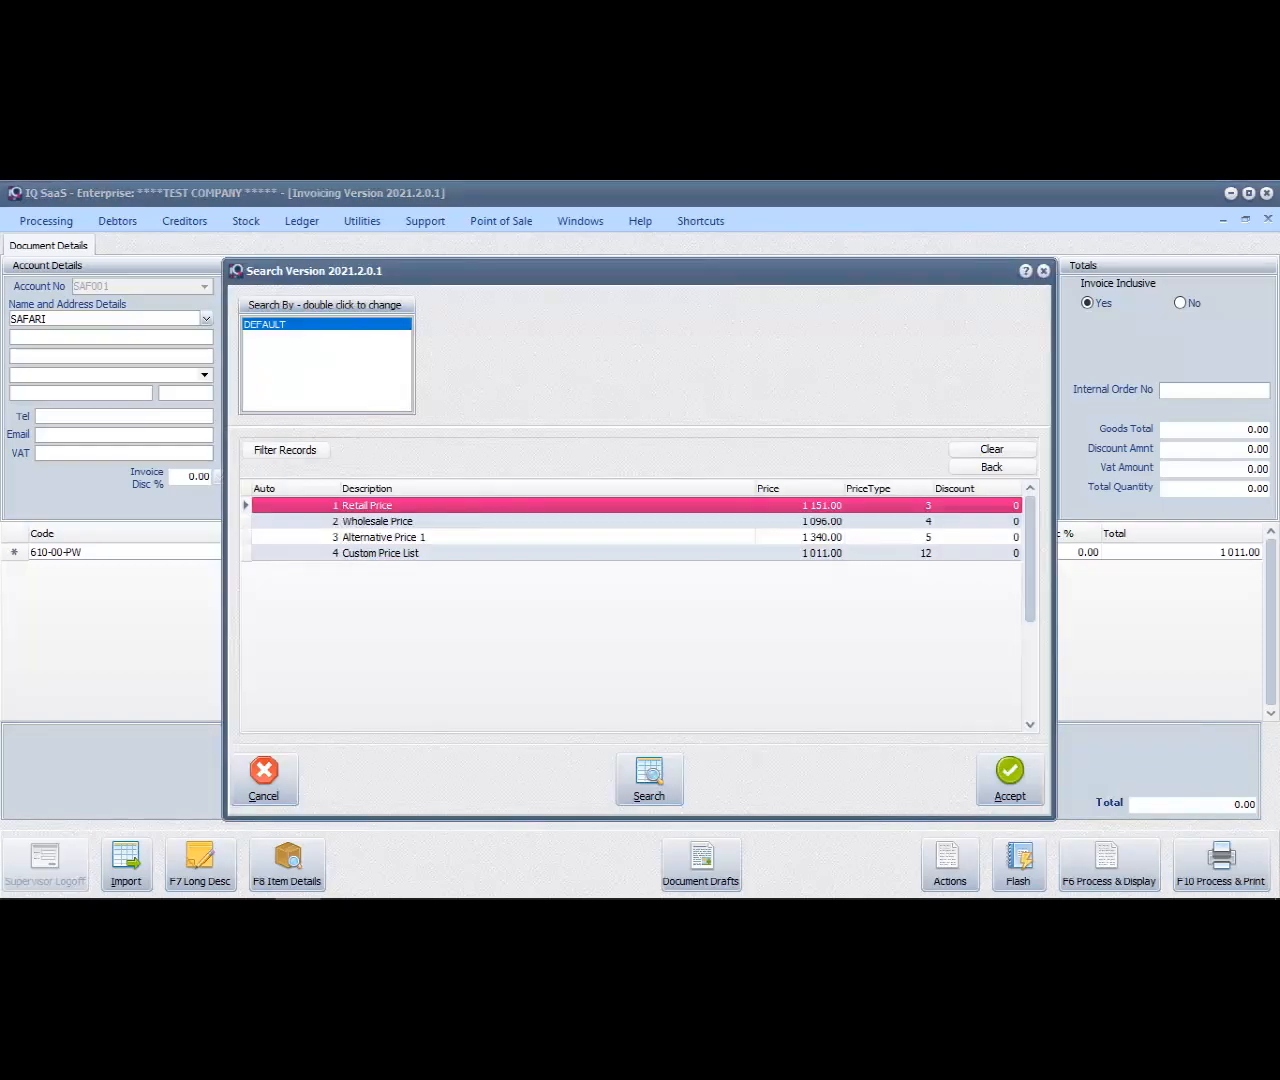
{"action": "left_click", "coordinate": [377, 521]}
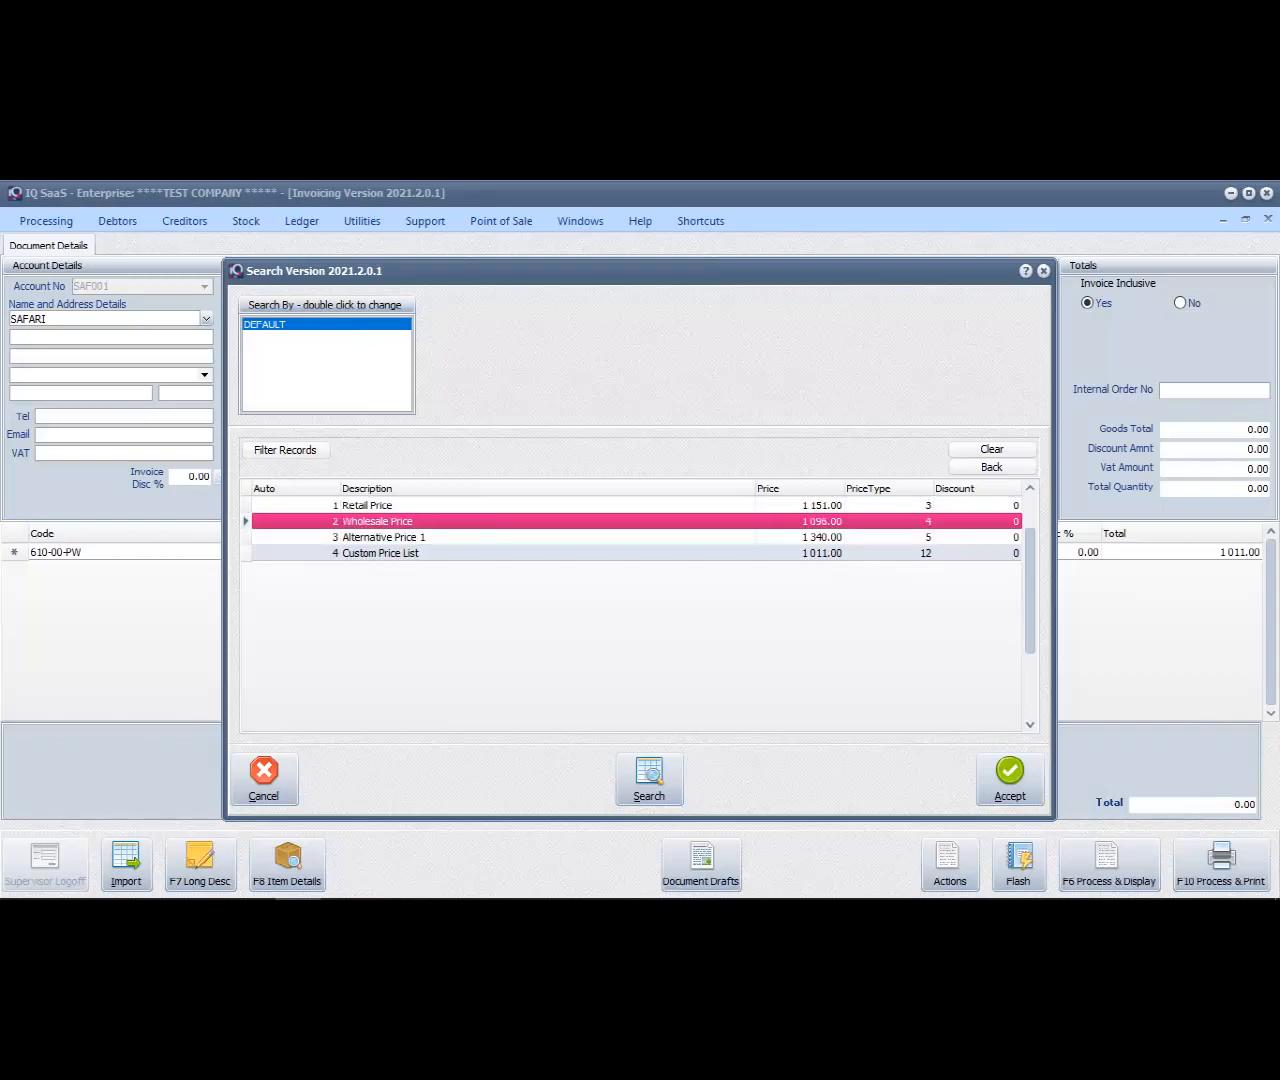
{"action": "left_click", "coordinate": [384, 537]}
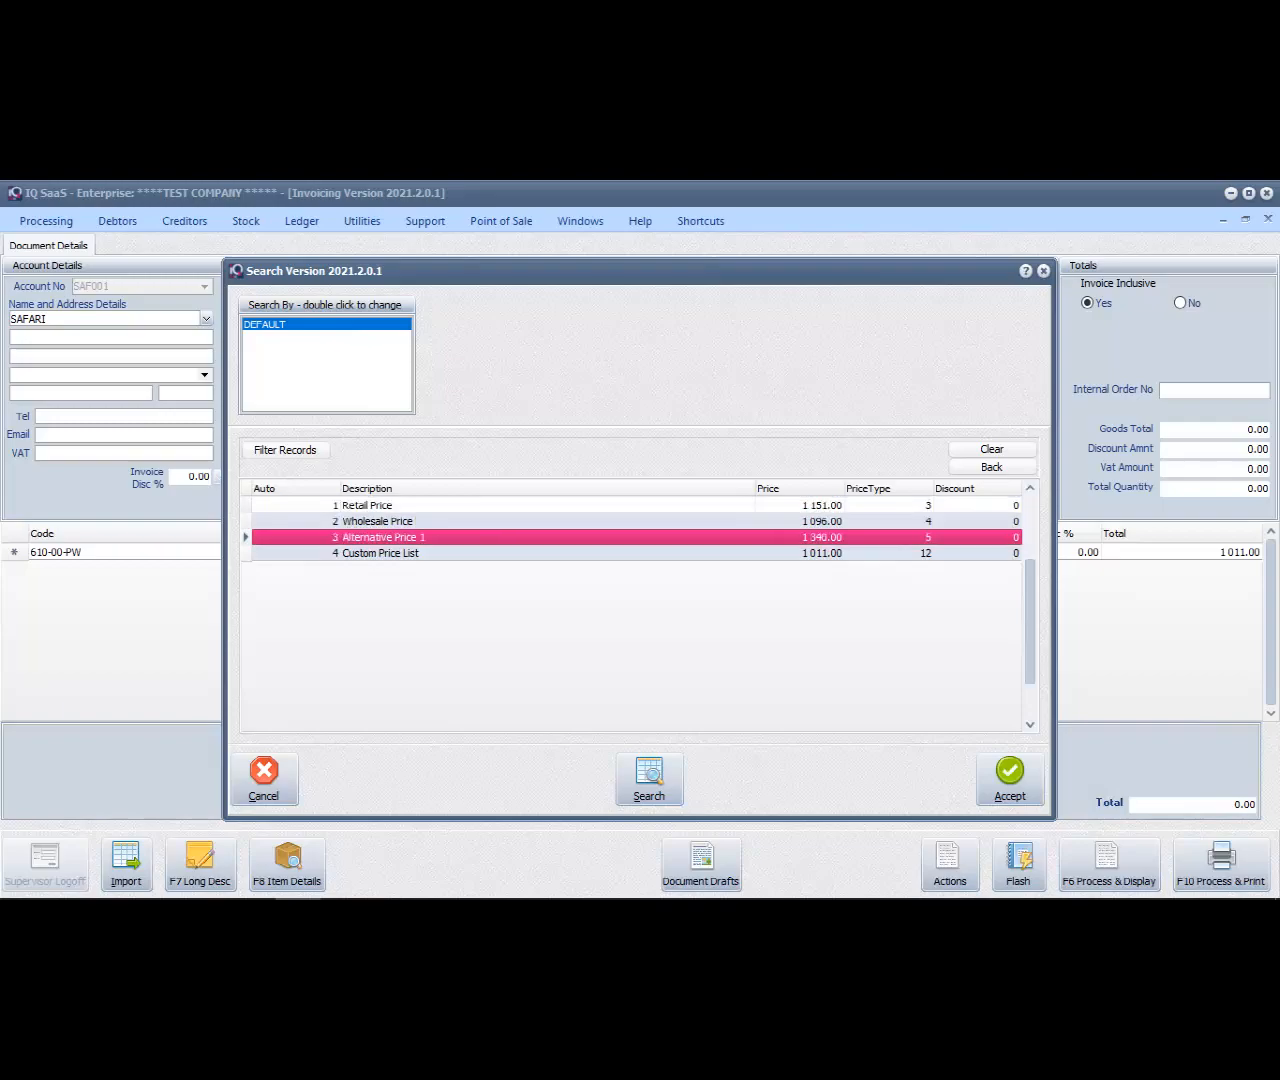
{"action": "left_click", "coordinate": [380, 553]}
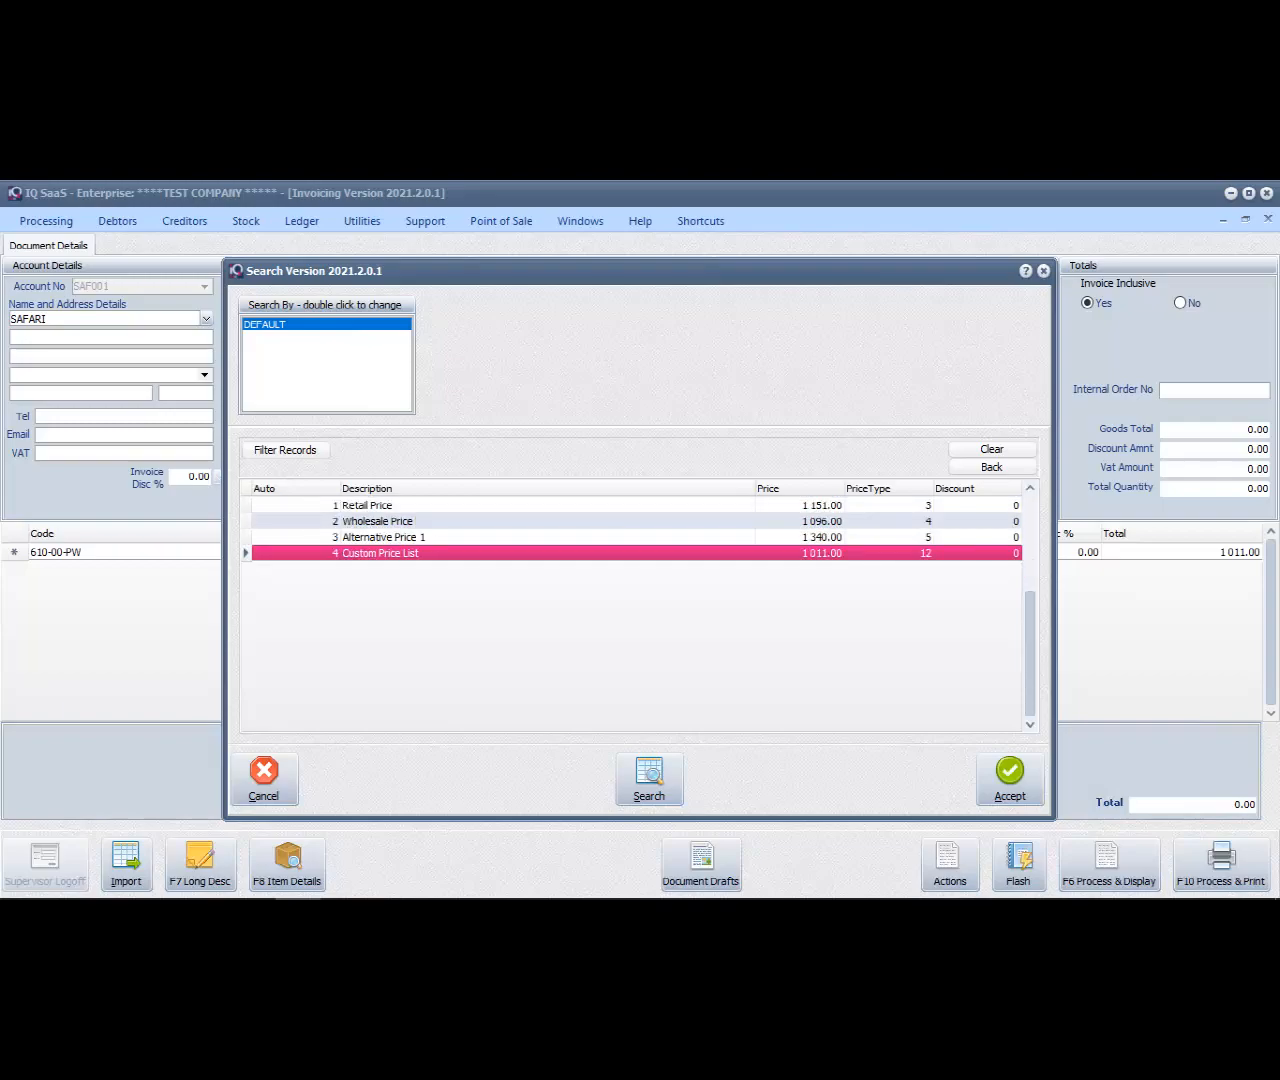
{"action": "key", "text": "Return"}
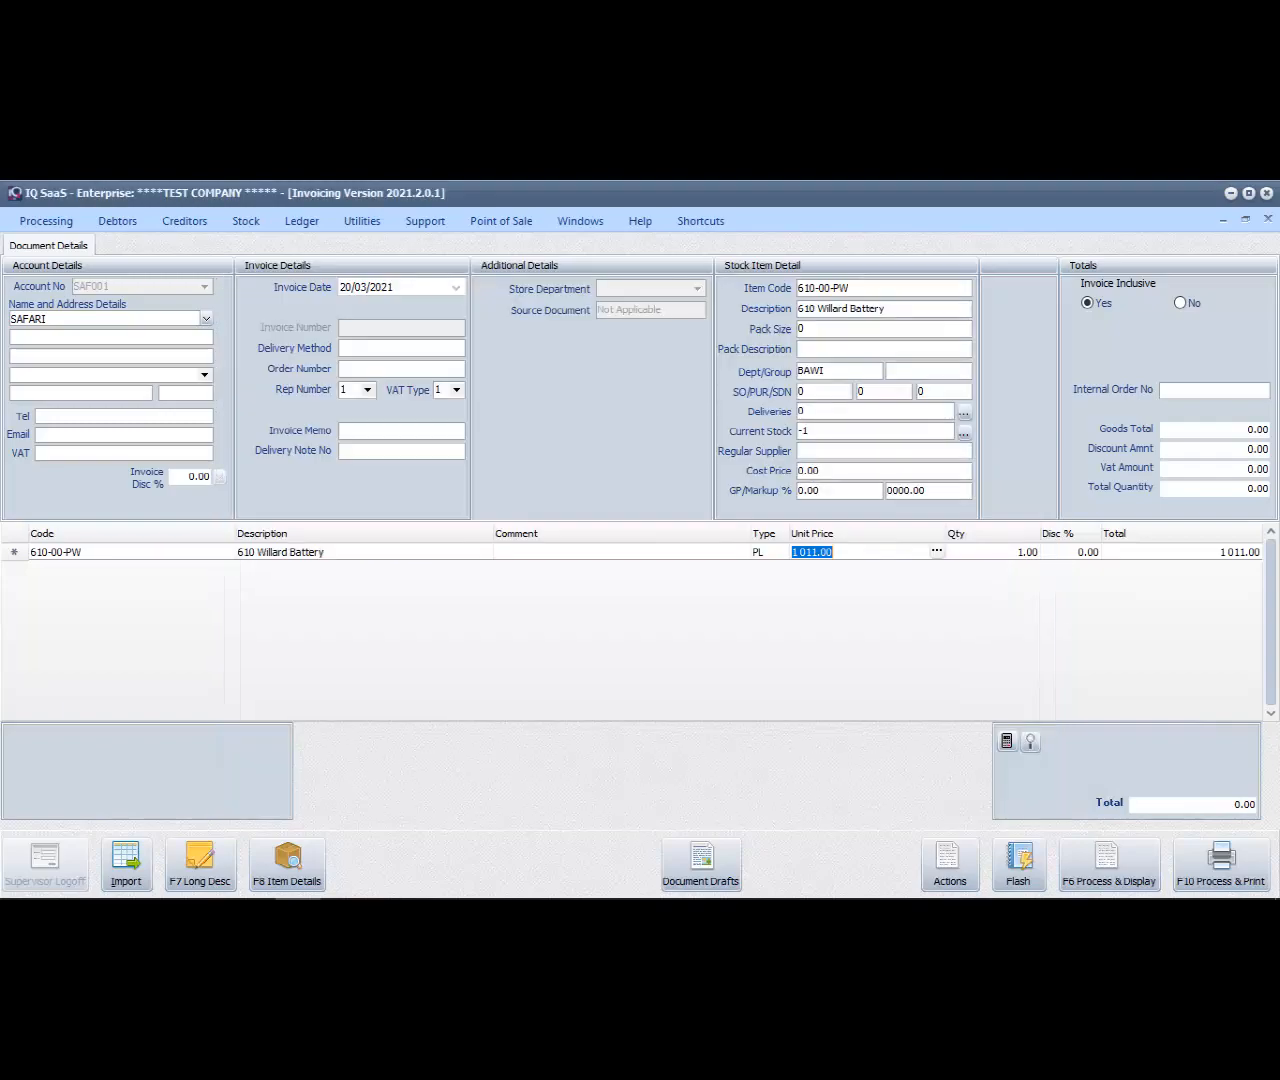
Process and display the SAFARI invoice without the delivery note, pay the full amount in cash, and close the invoice and receipt previews
{"action": "key", "text": "F6"}
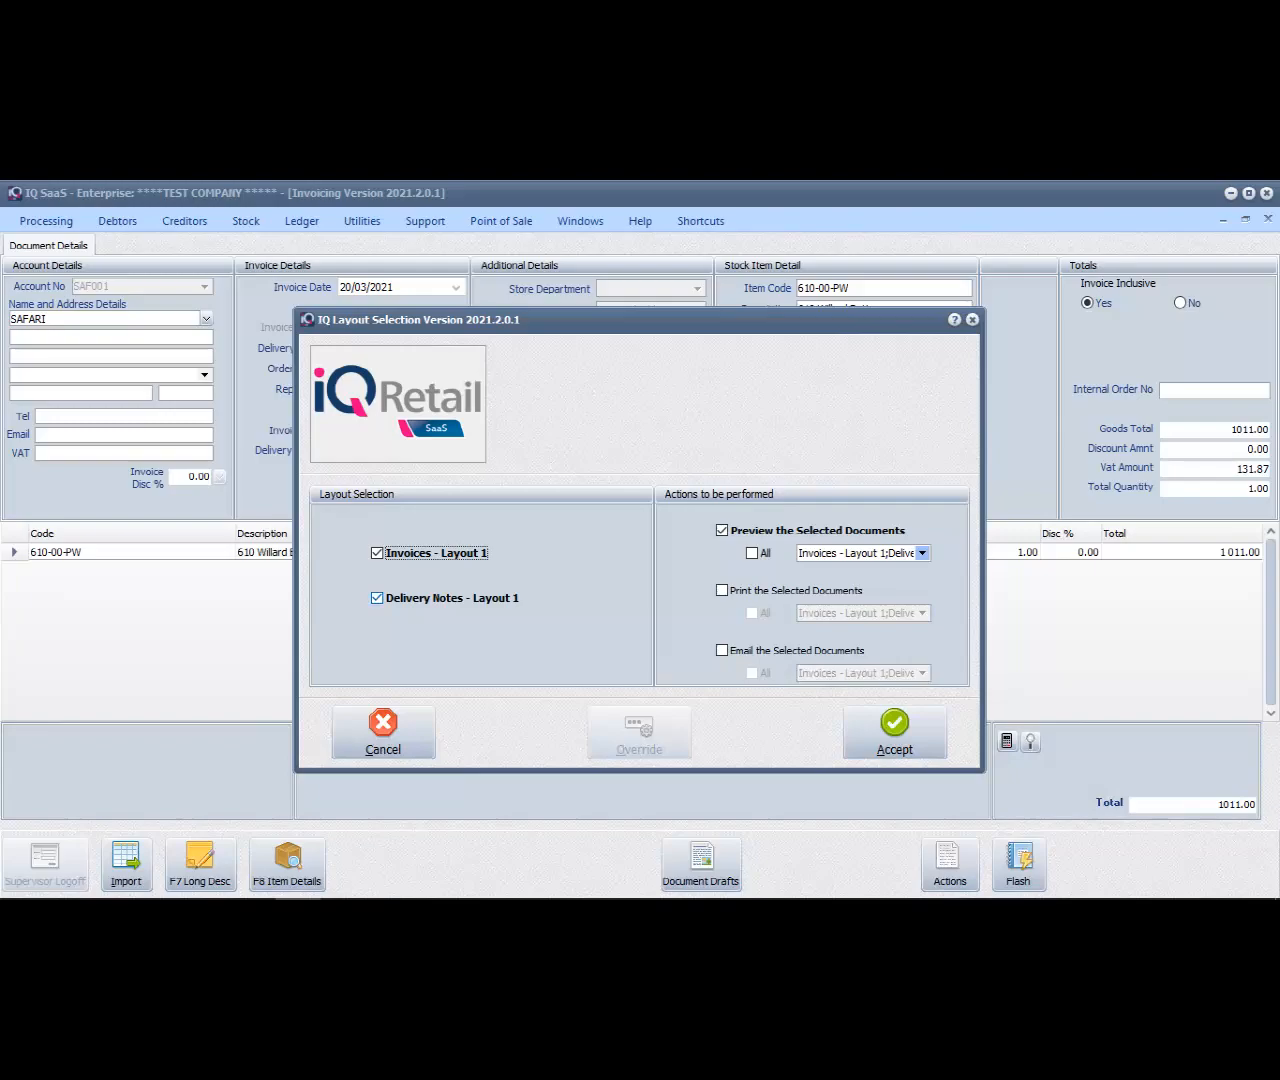
{"action": "left_click", "coordinate": [377, 598]}
{"action": "key", "text": "Return"}
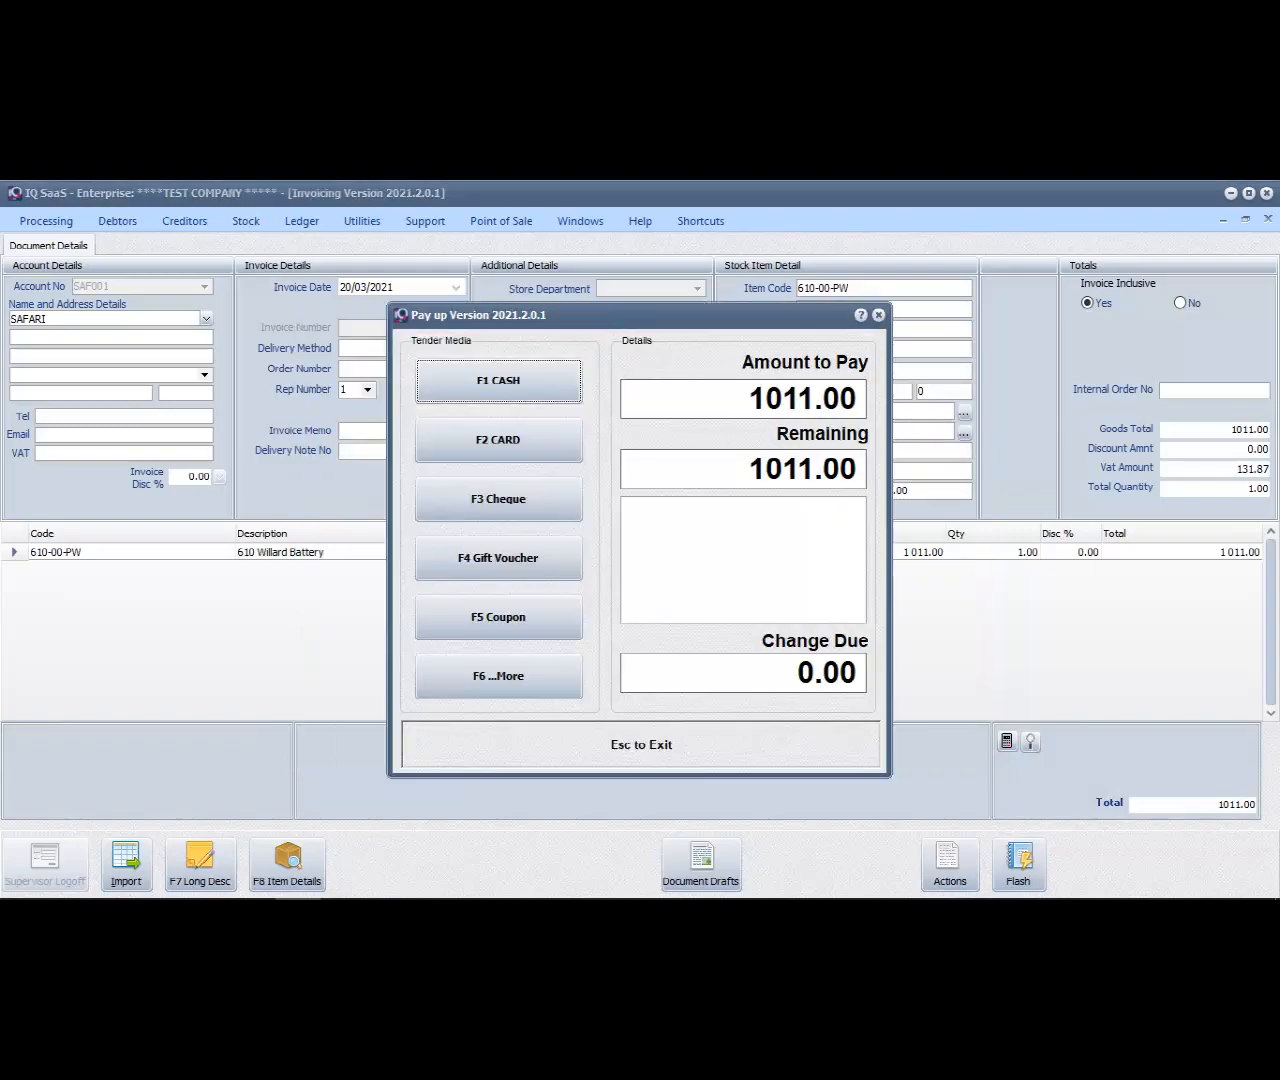
{"action": "key", "text": "F2"}
{"action": "key", "text": "Return"}
{"action": "key", "text": "Return"}
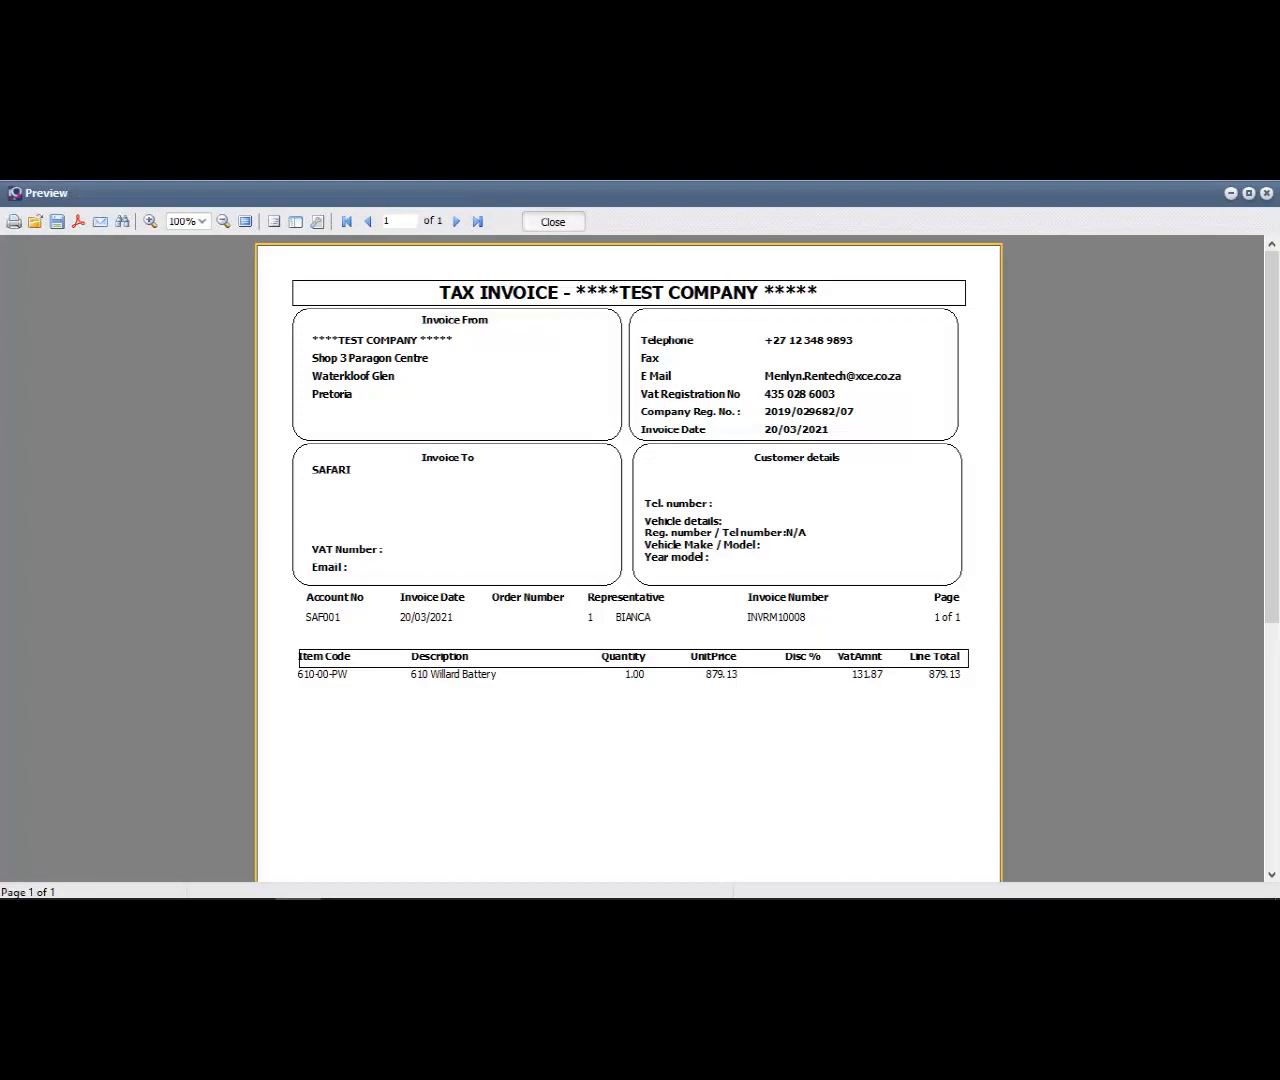
{"action": "left_click", "coordinate": [556, 222]}
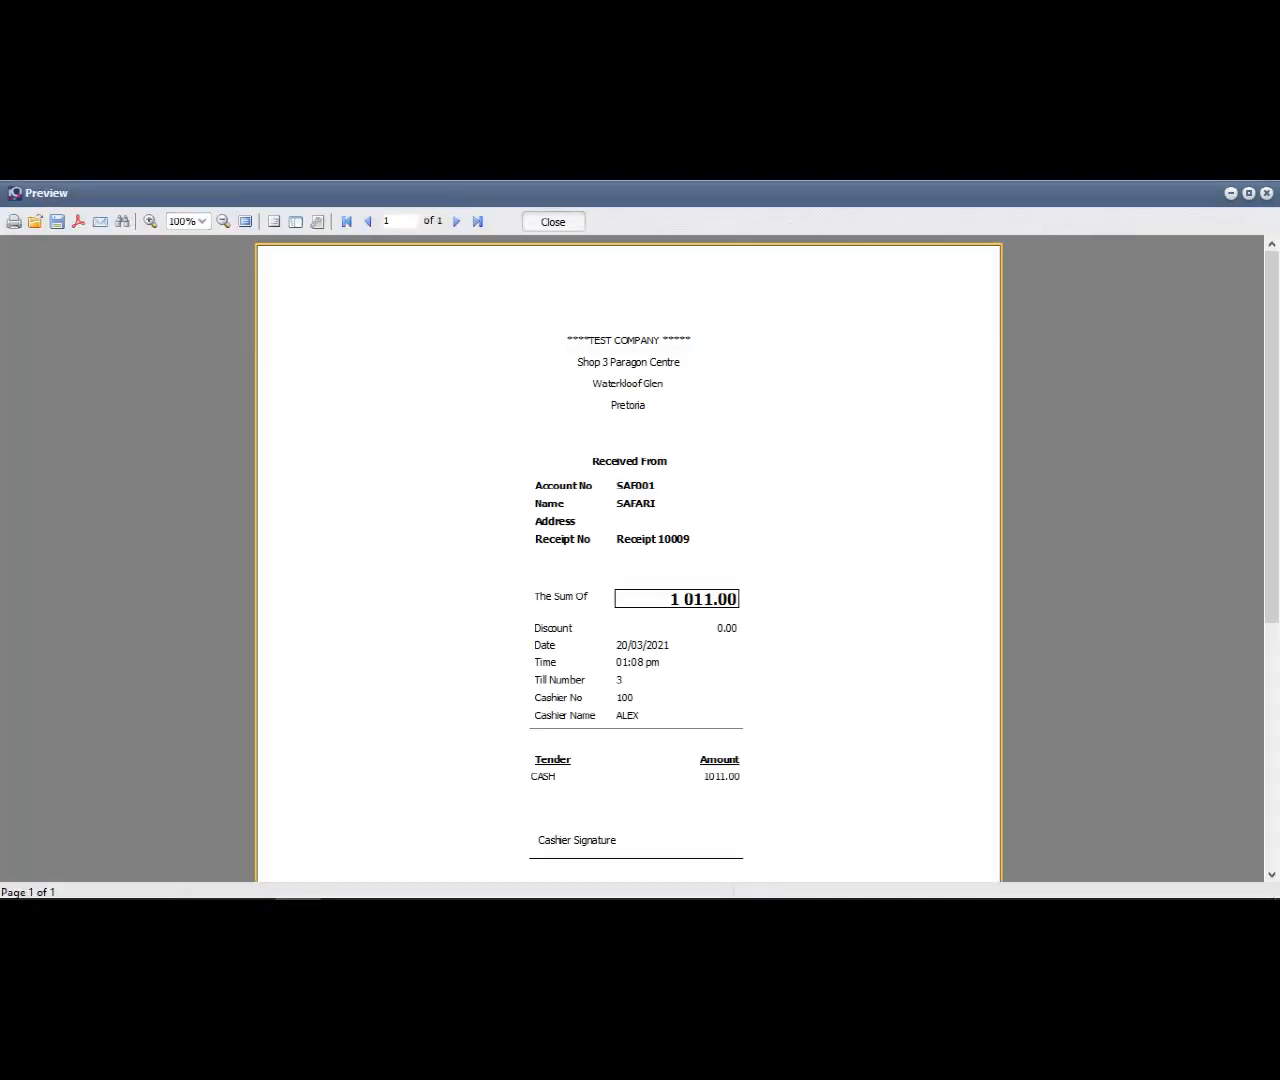
{"action": "left_click", "coordinate": [553, 222]}
Look up stock item 610-00 in stock enquiries, examine its latest invoice transaction, and return to invoicing
{"action": "left_click", "coordinate": [246, 221]}
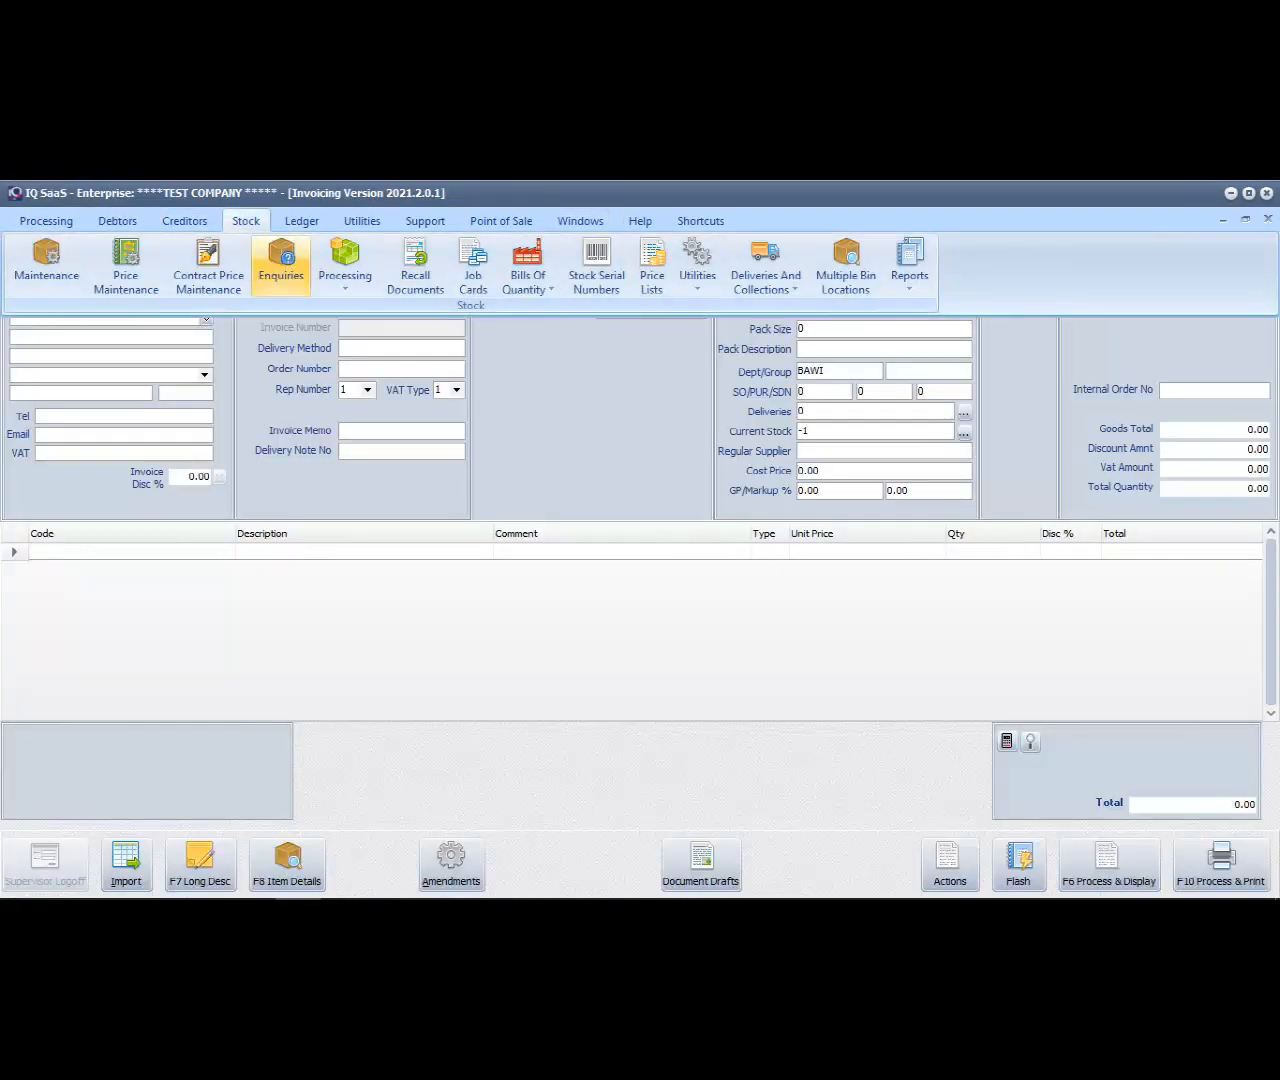
{"action": "left_click", "coordinate": [281, 264]}
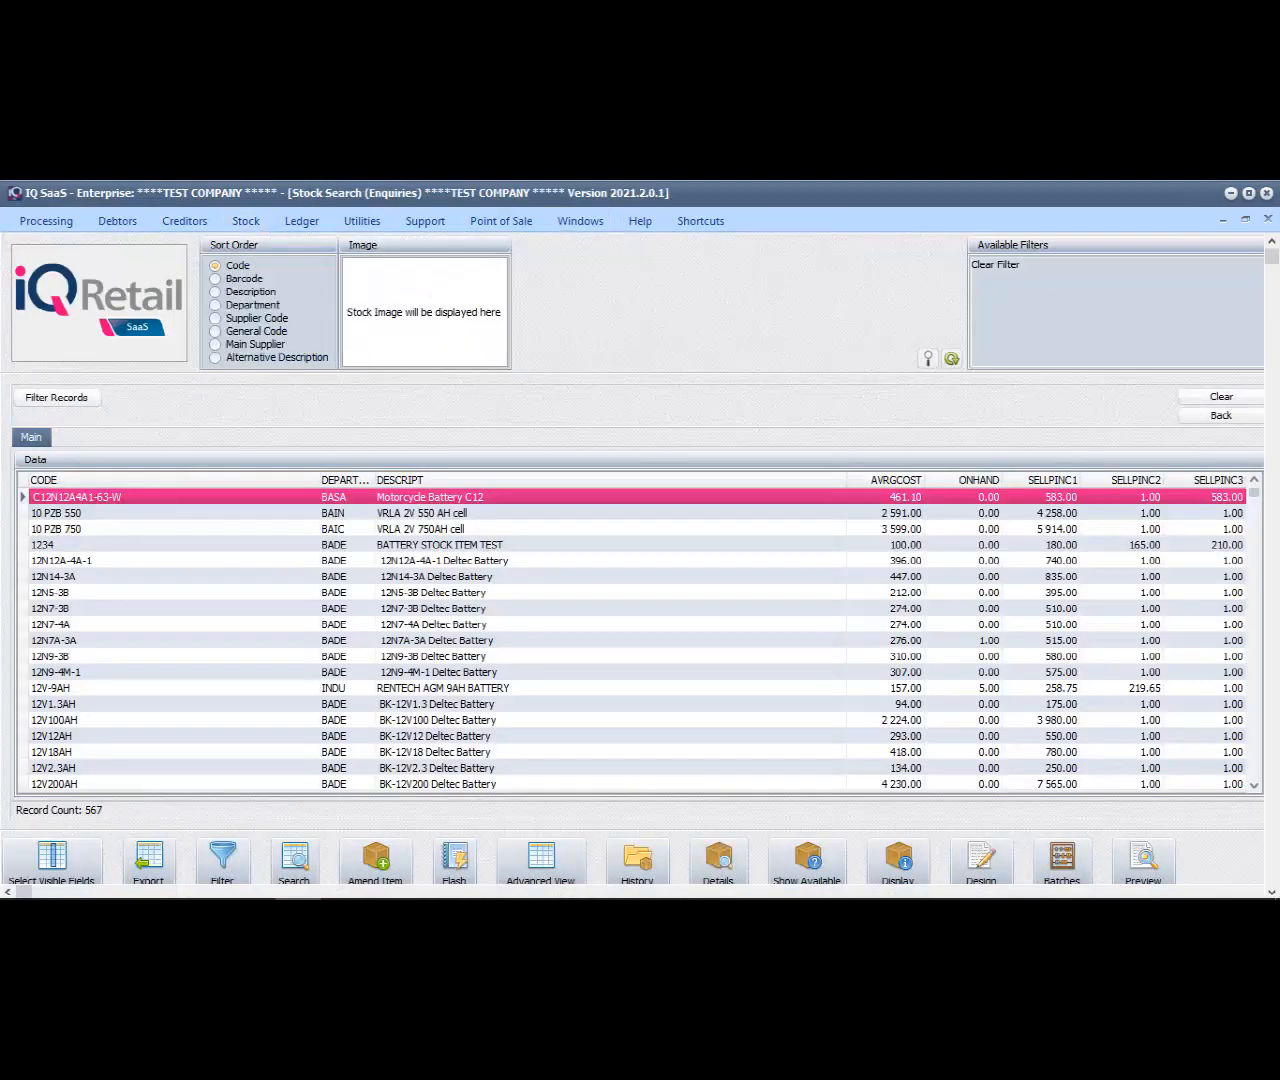
{"action": "type", "text": "610-00"}
{"action": "key", "text": "Return"}
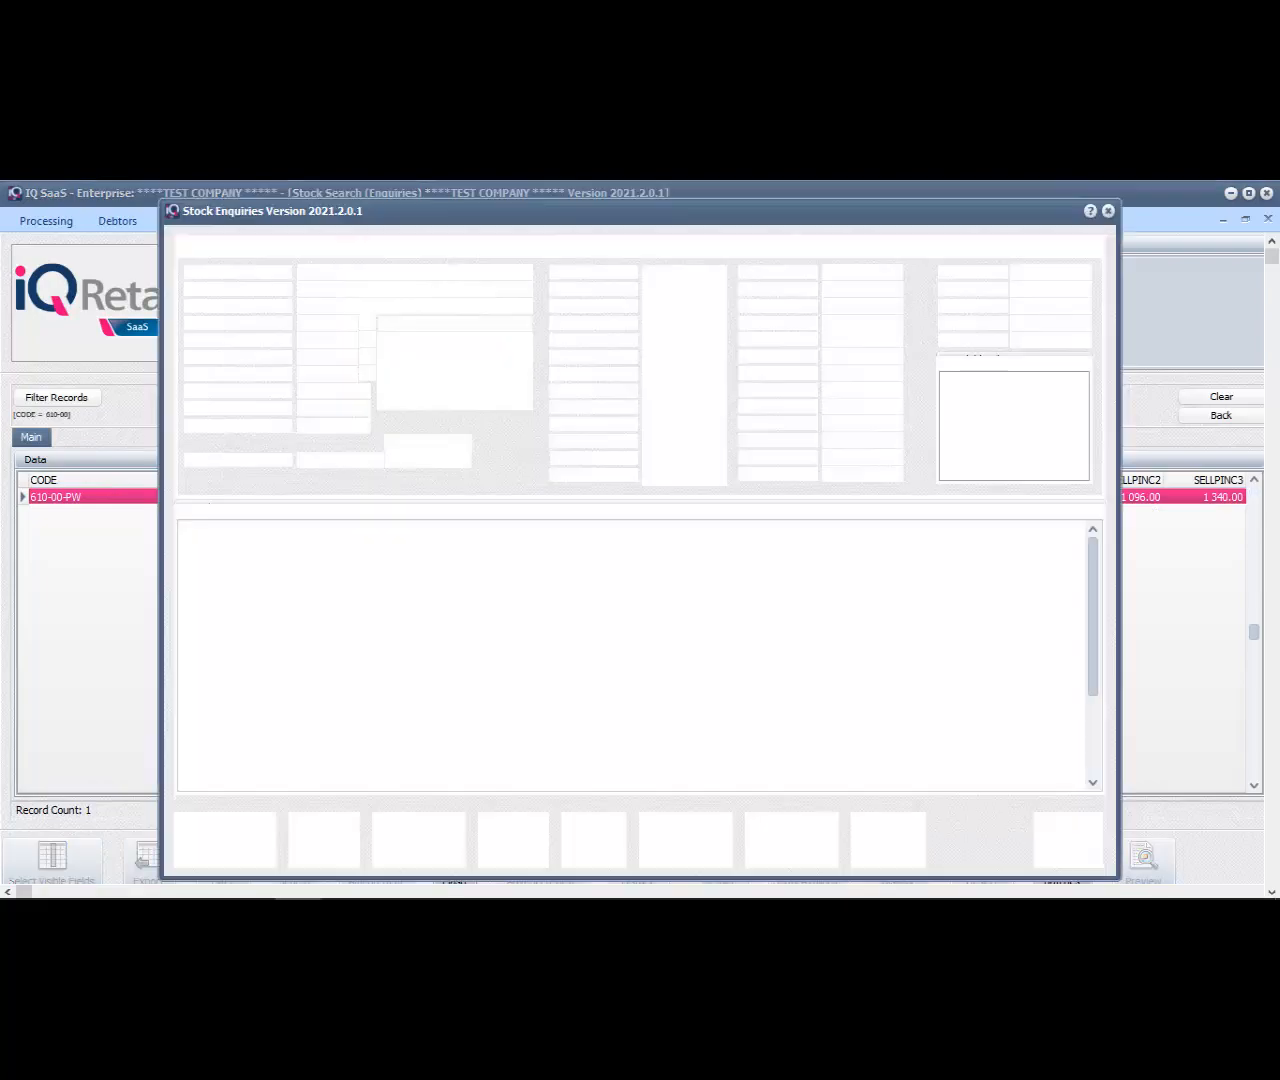
{"action": "left_click", "coordinate": [381, 562]}
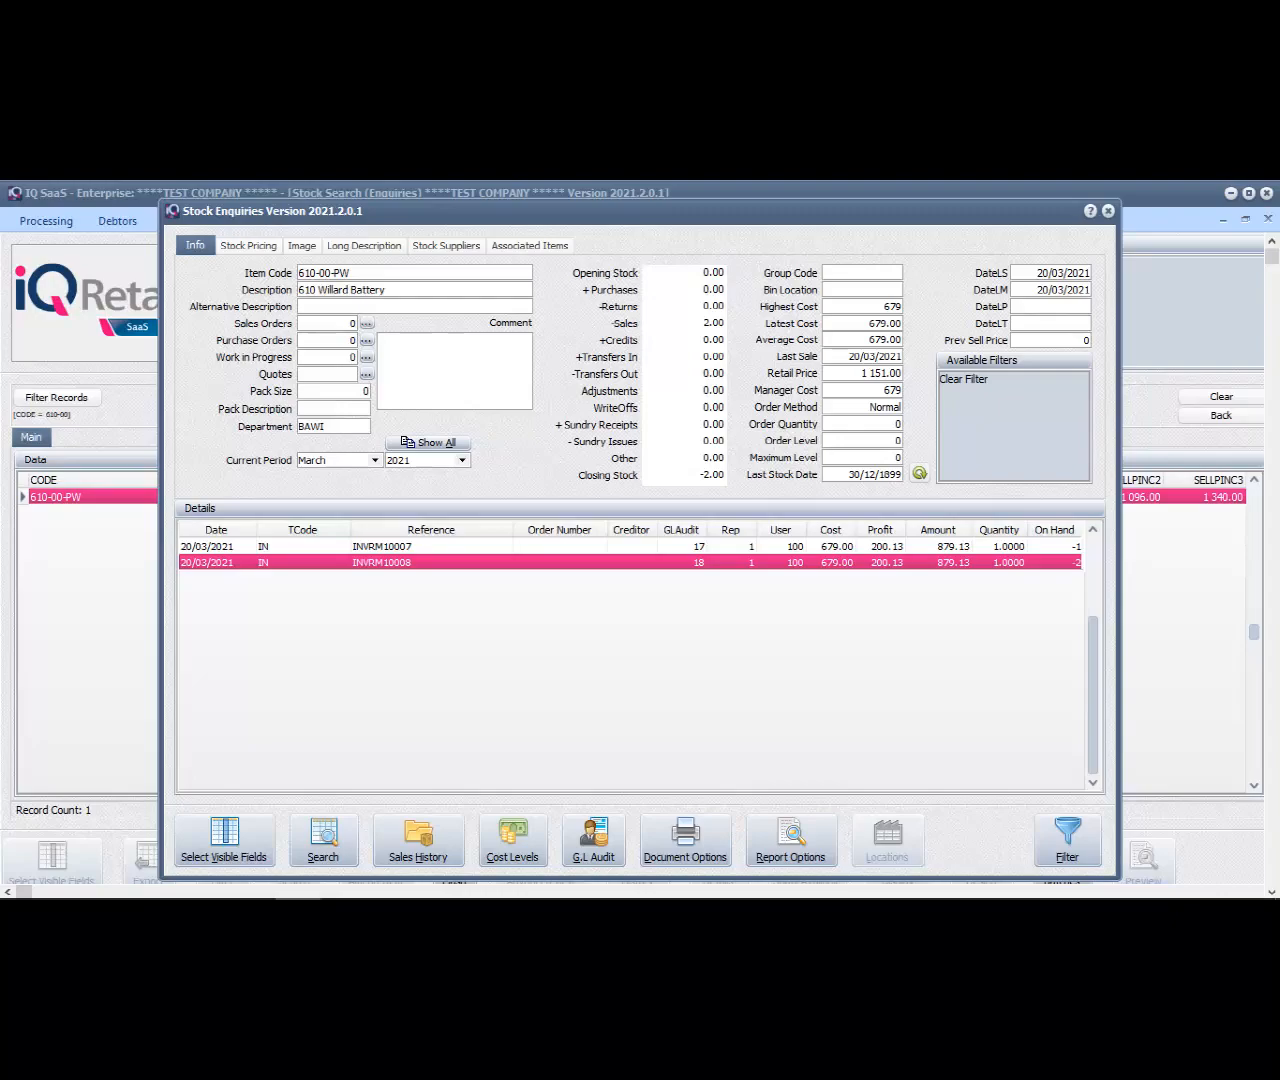
{"action": "left_click", "coordinate": [1108, 211]}
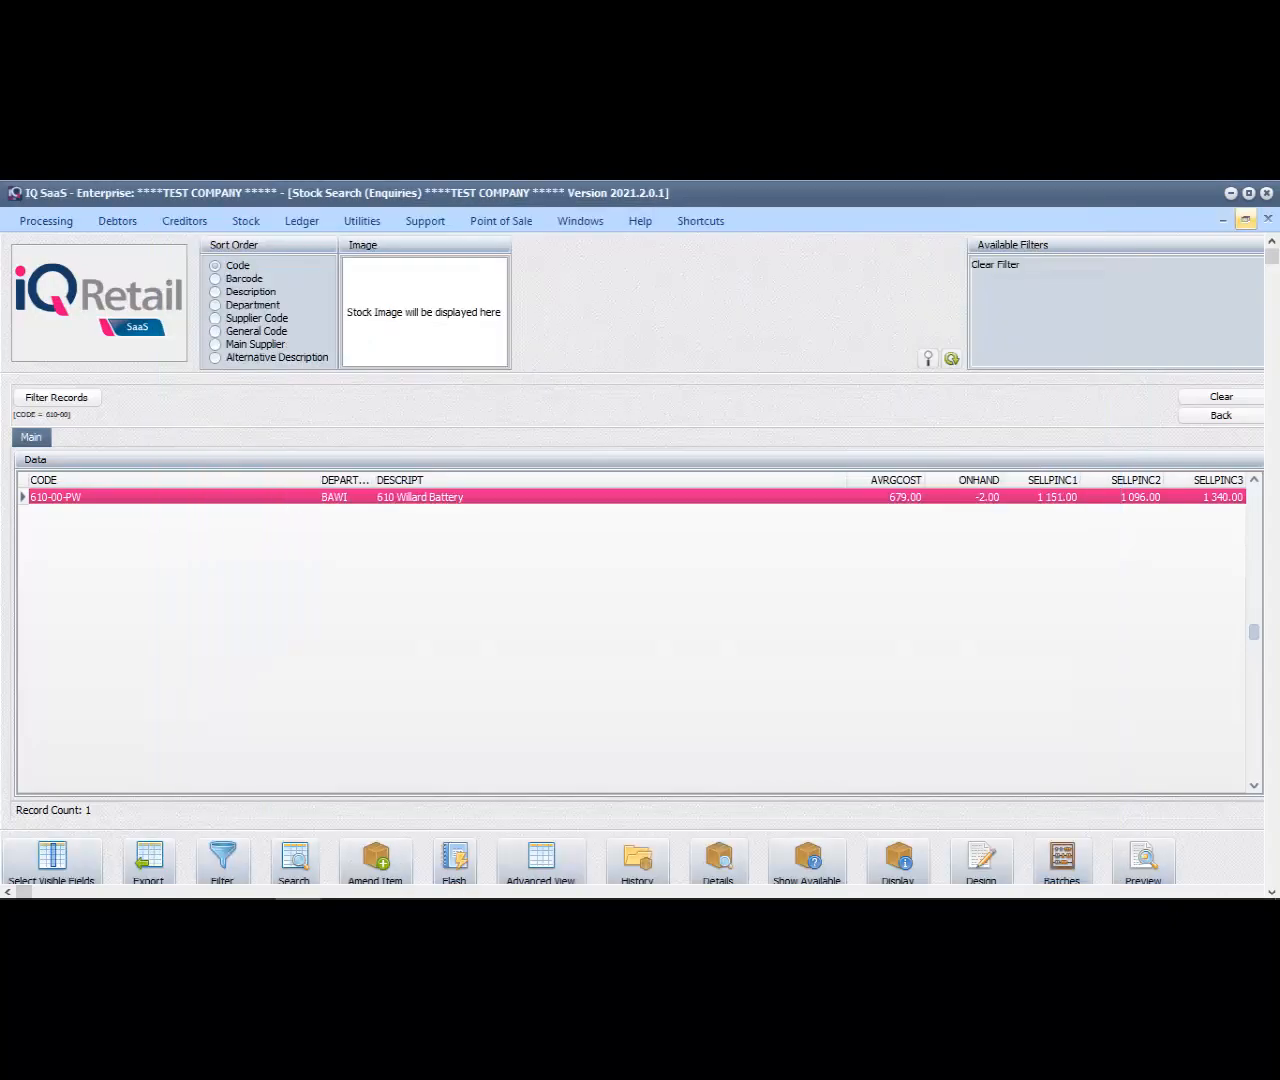
{"action": "left_click", "coordinate": [1268, 219]}
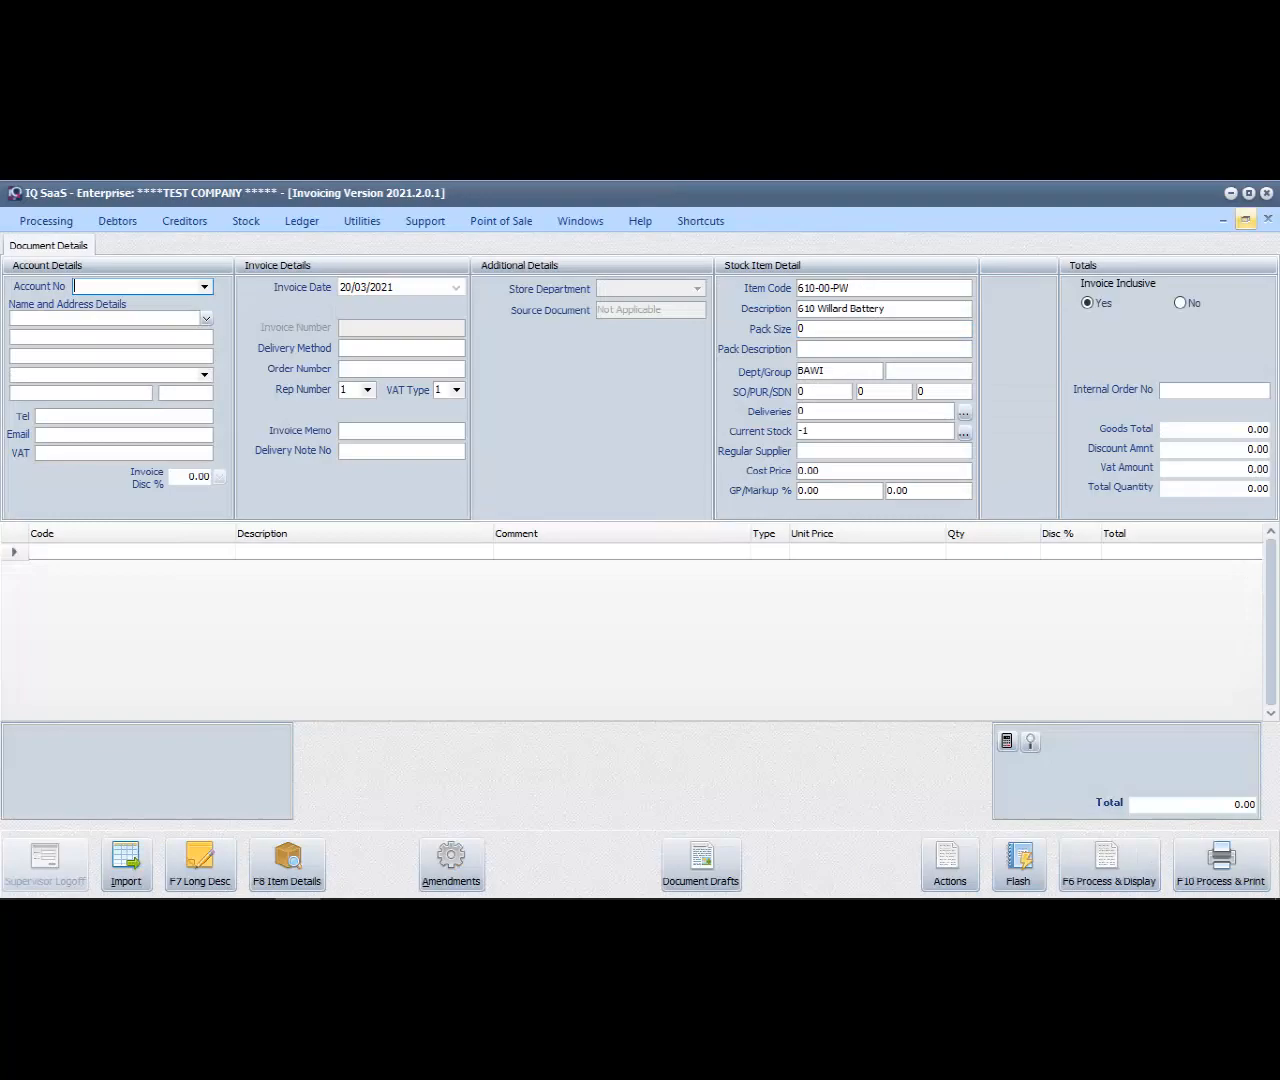